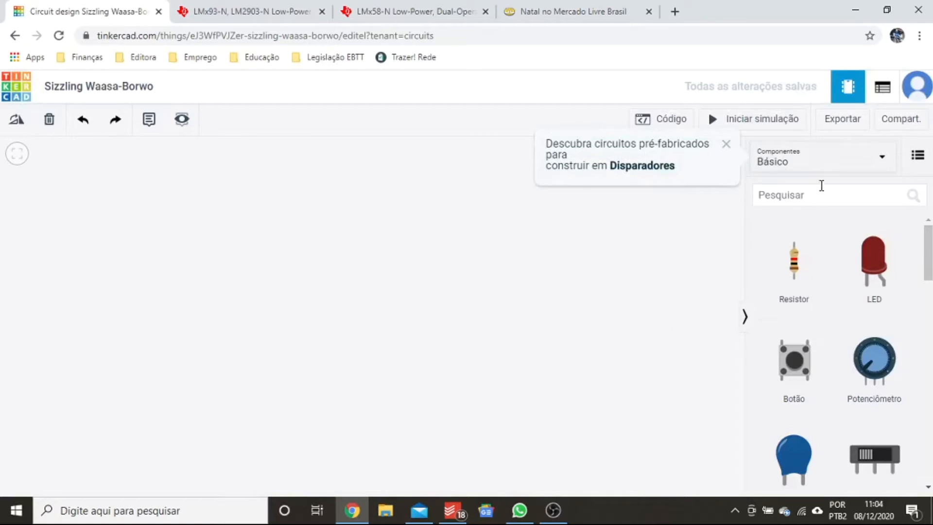
Place a small breadboard (Placa de ensaio pequena) in the middle of the empty workplane
scroll(812, 313, "down", 8)
scroll(819, 312, "up", 1)
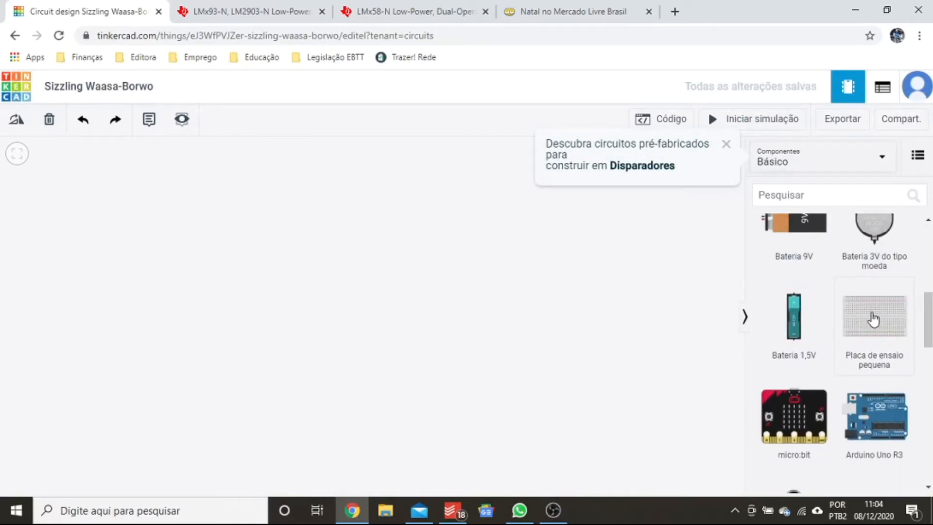
left_click_drag(251, 309, 342, 332)
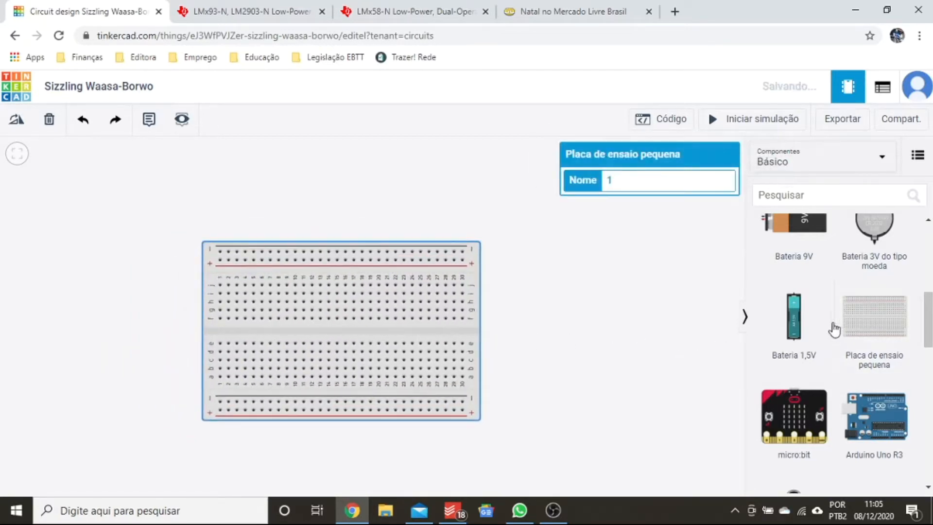
Look through the basic component library for a power supply
scroll(842, 318, "down", 6)
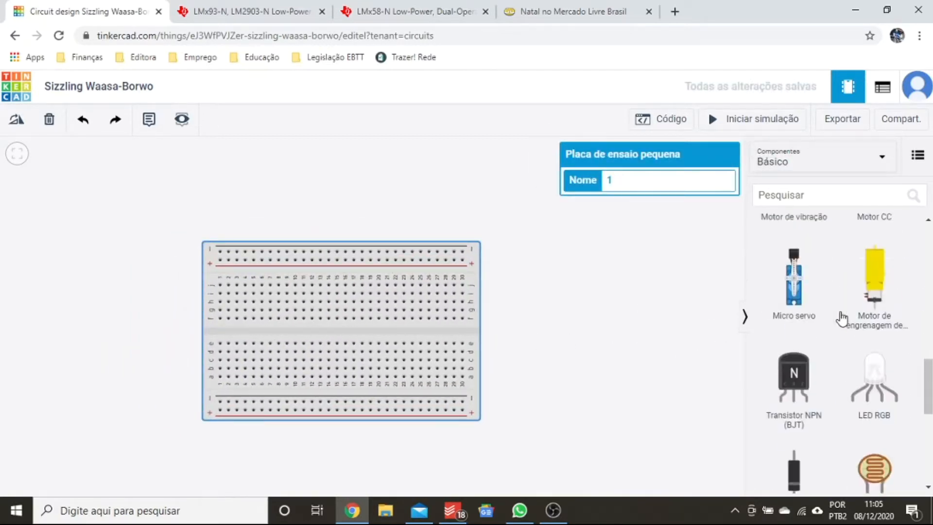
scroll(842, 319, "down", 8)
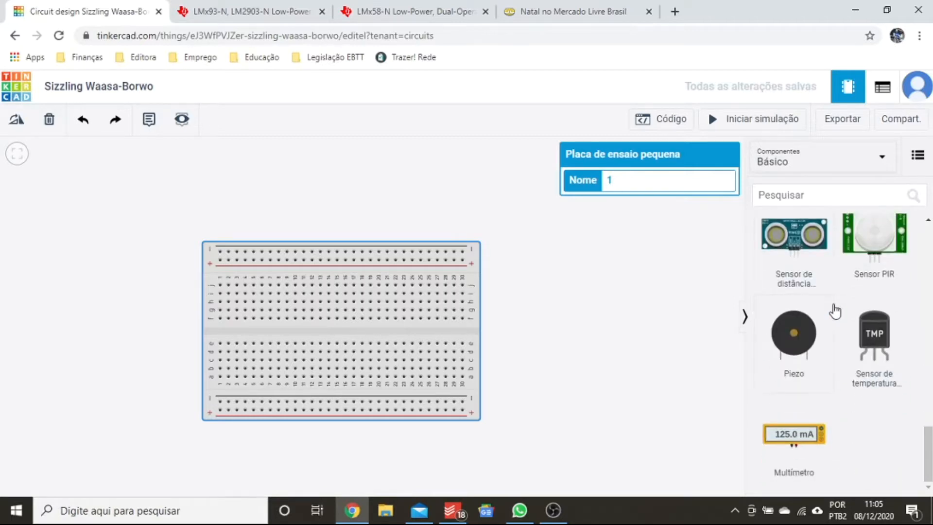
scroll(829, 338, "up", 8)
scroll(830, 333, "down", 4)
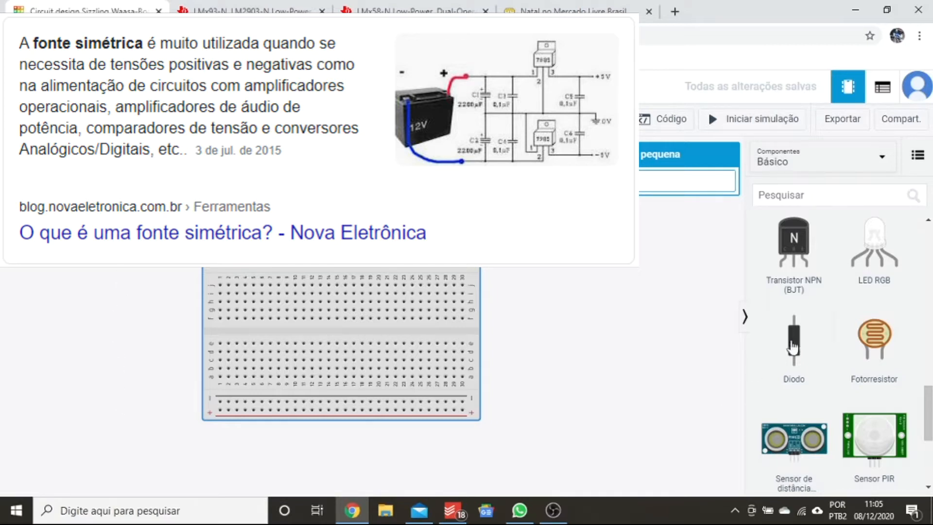
scroll(834, 323, "down", 3)
scroll(834, 324, "up", 6)
scroll(835, 324, "up", 4)
scroll(835, 324, "down", 8)
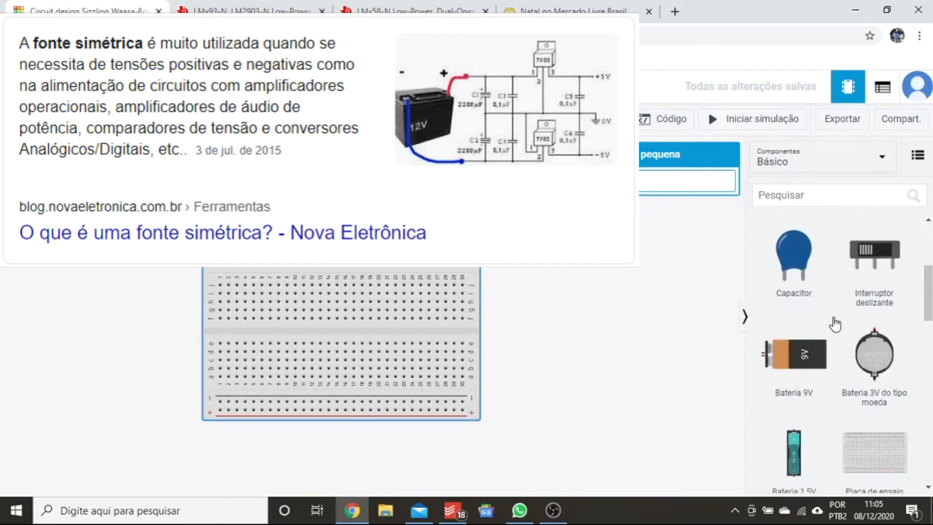
scroll(839, 345, "down", 2)
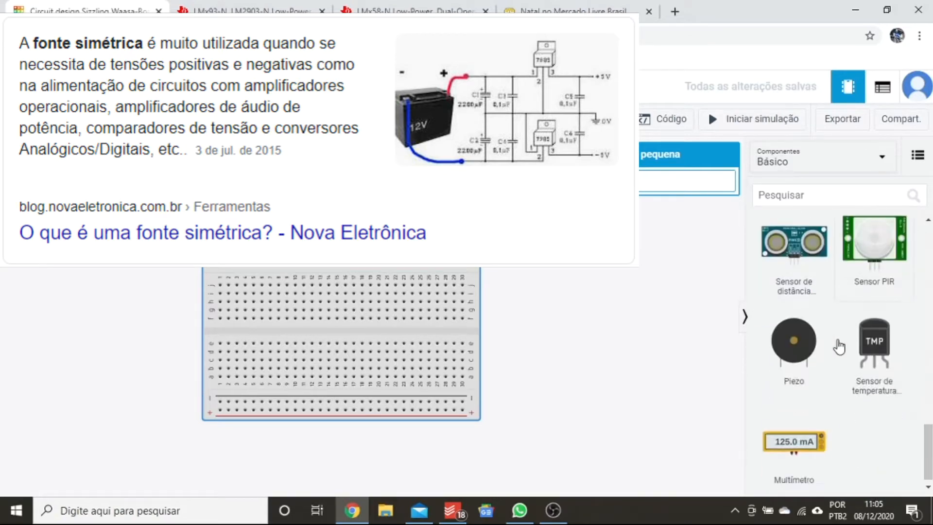
scroll(841, 339, "up", 4)
Show all components (Todos) and place two Fonte de energia power supplies, one above the other, to the left of the breadboard
left_click(848, 160)
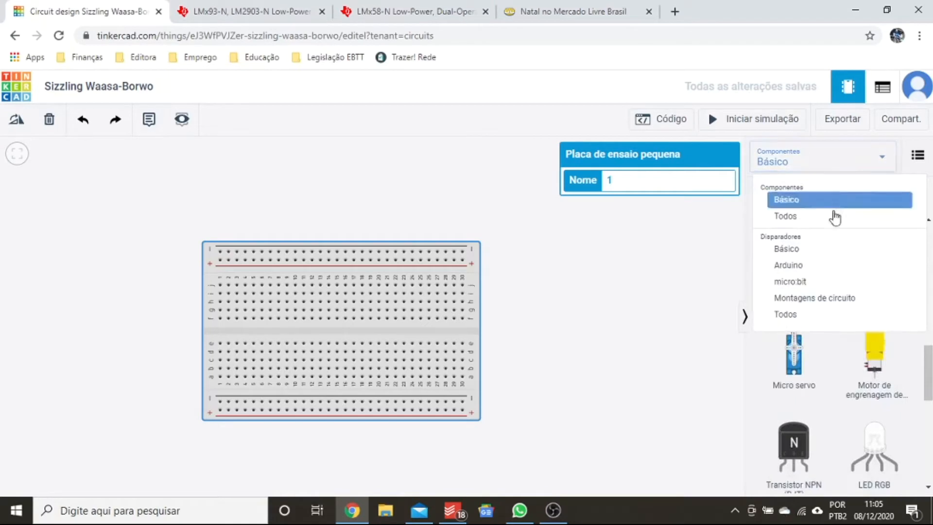
left_click(811, 217)
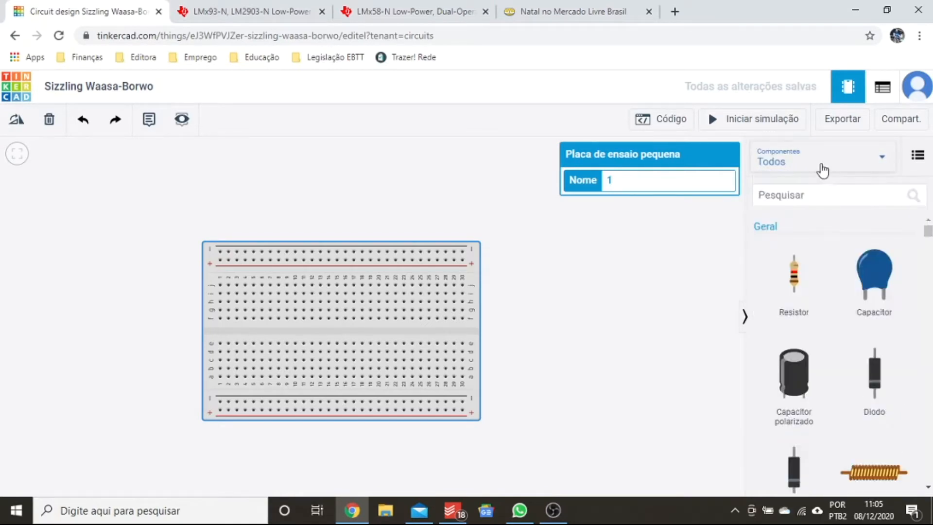
scroll(829, 316, "down", 8)
scroll(832, 319, "down", 2)
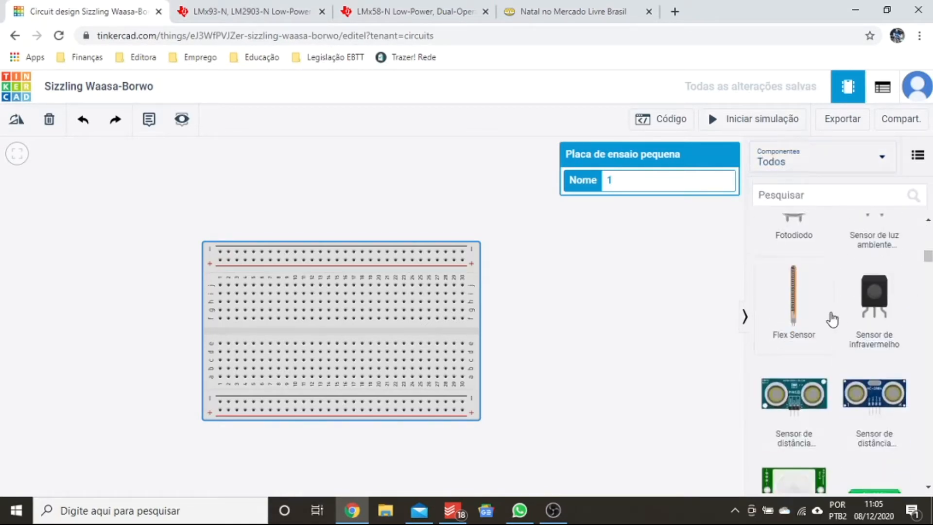
scroll(832, 319, "down", 15)
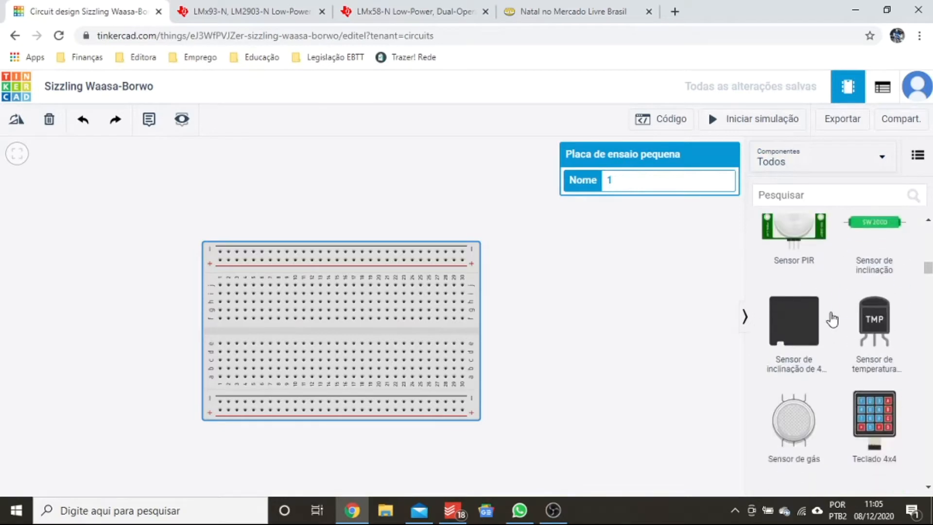
scroll(832, 319, "down", 12)
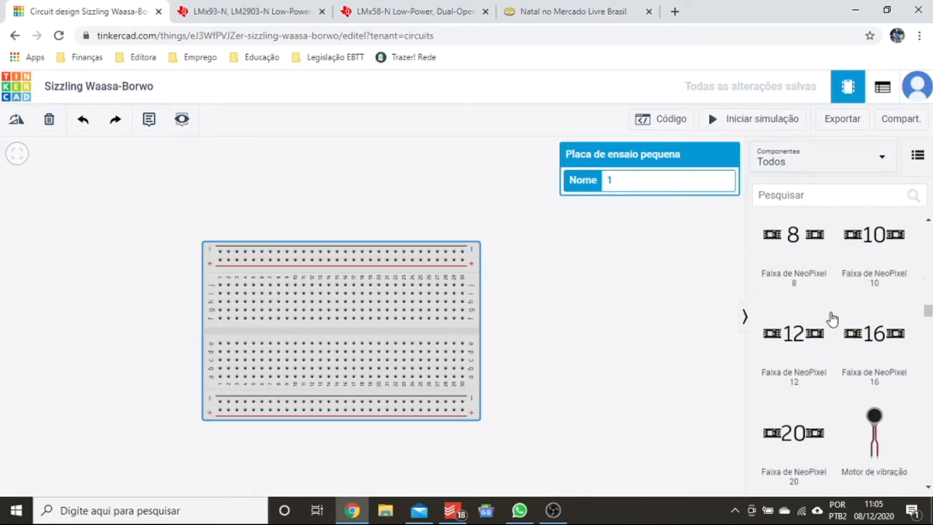
scroll(832, 318, "down", 15)
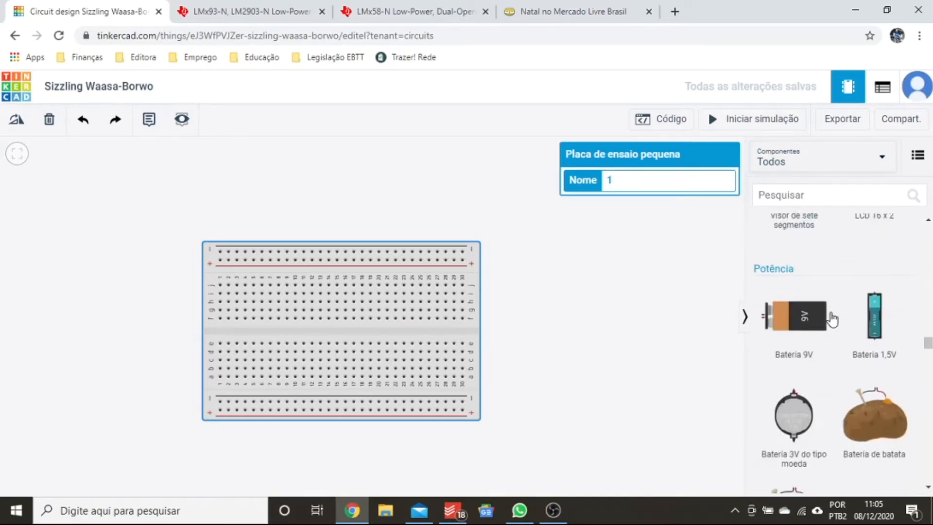
scroll(833, 319, "down", 2)
scroll(831, 316, "up", 1)
left_click_drag(865, 319, 114, 273)
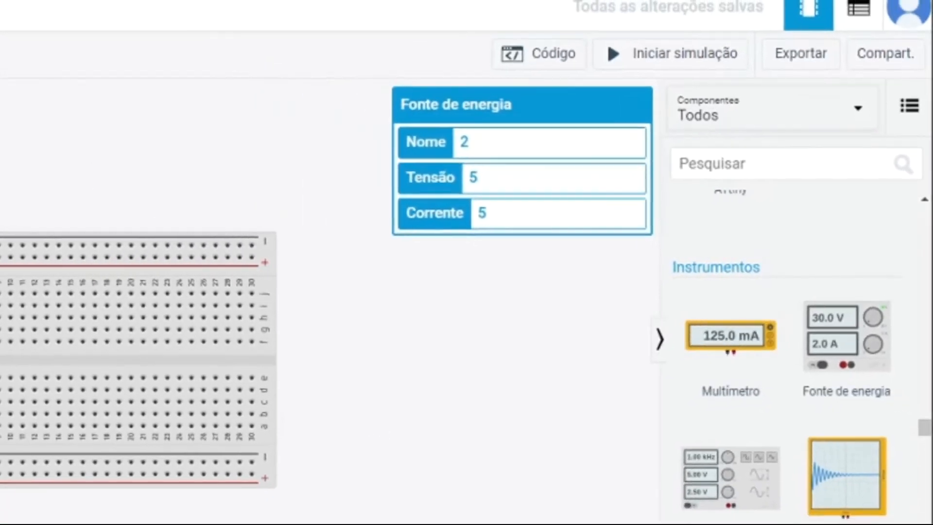
left_click(52, 203)
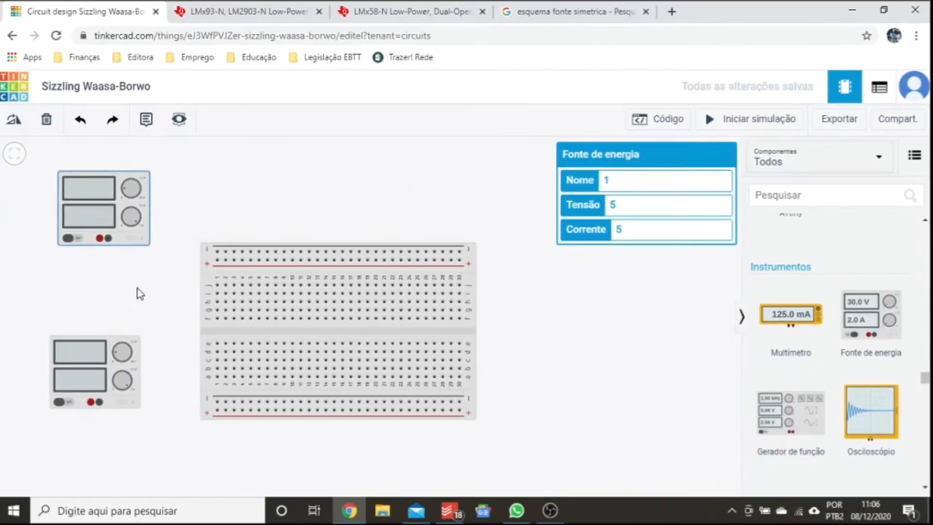
left_click(84, 294)
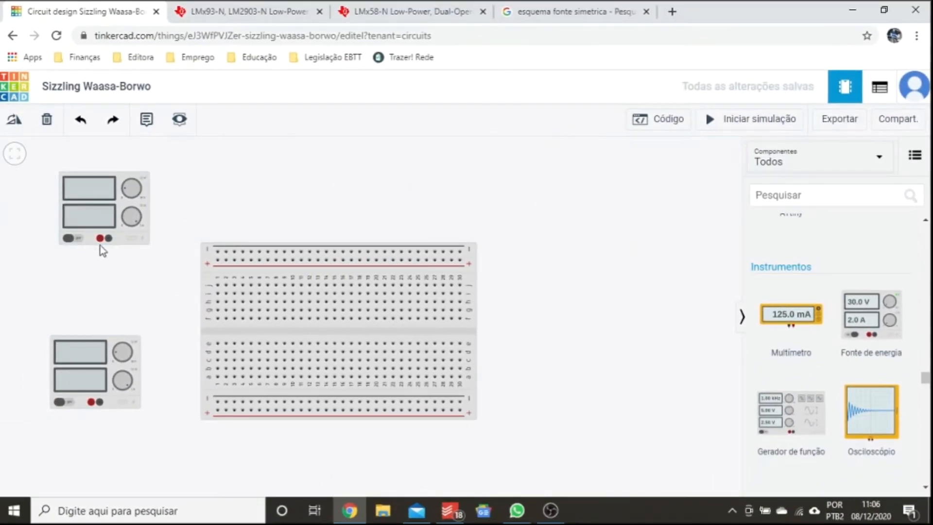
Wire the upper supply's positive terminal to the breadboard's upper positive rail at column 1 and colour the wire red
left_click(100, 238)
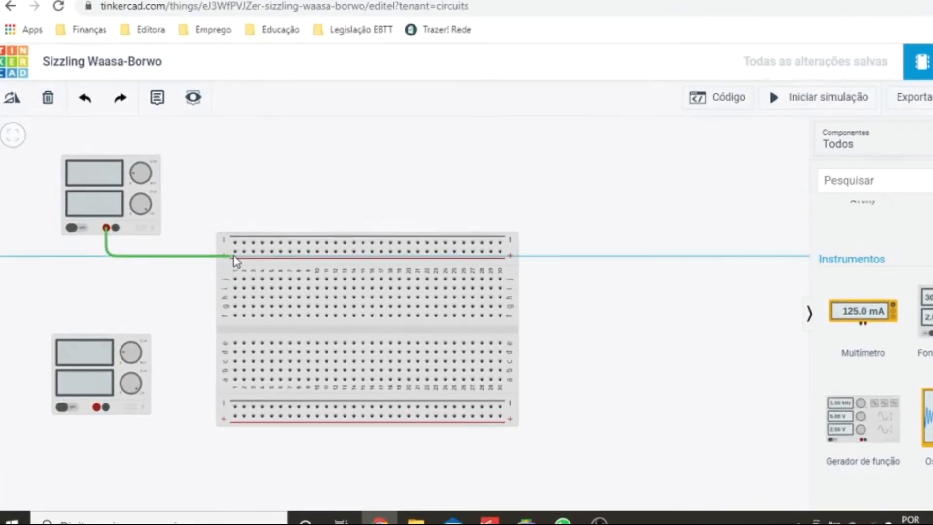
left_click(234, 252)
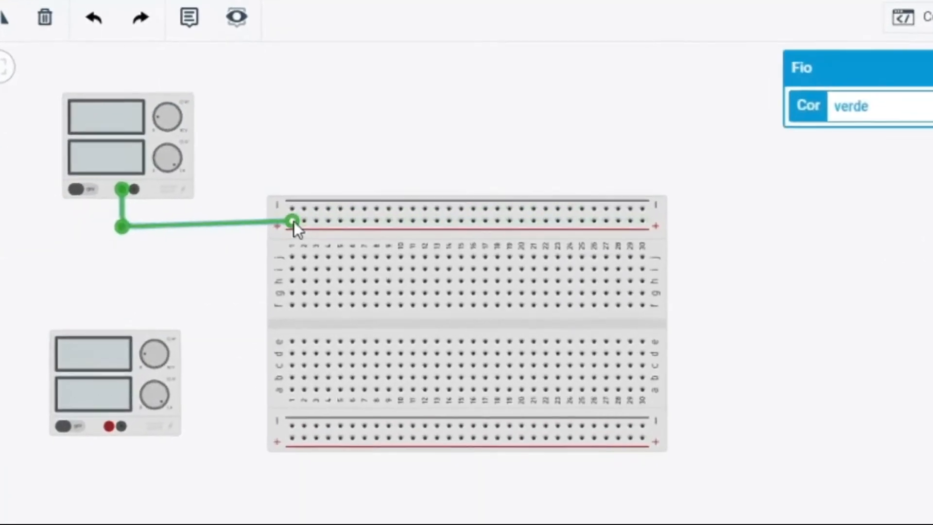
key("2")
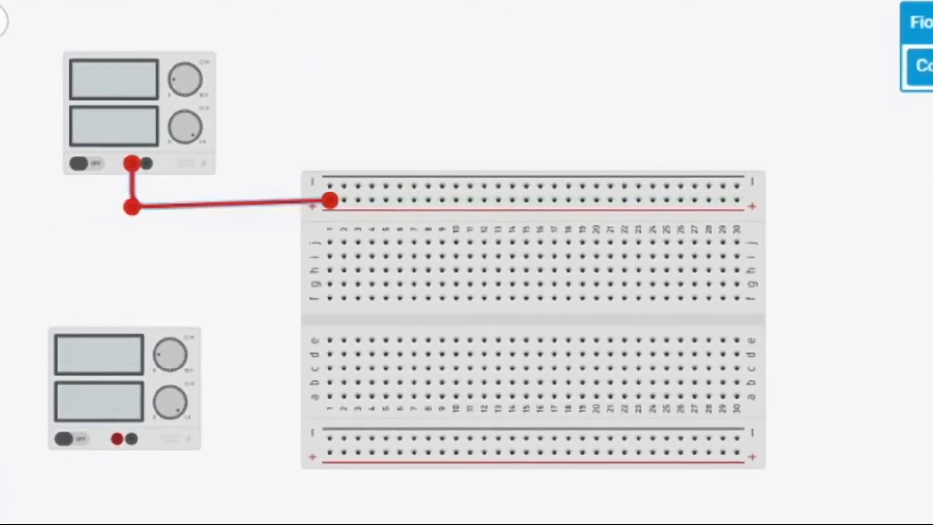
left_click(318, 106)
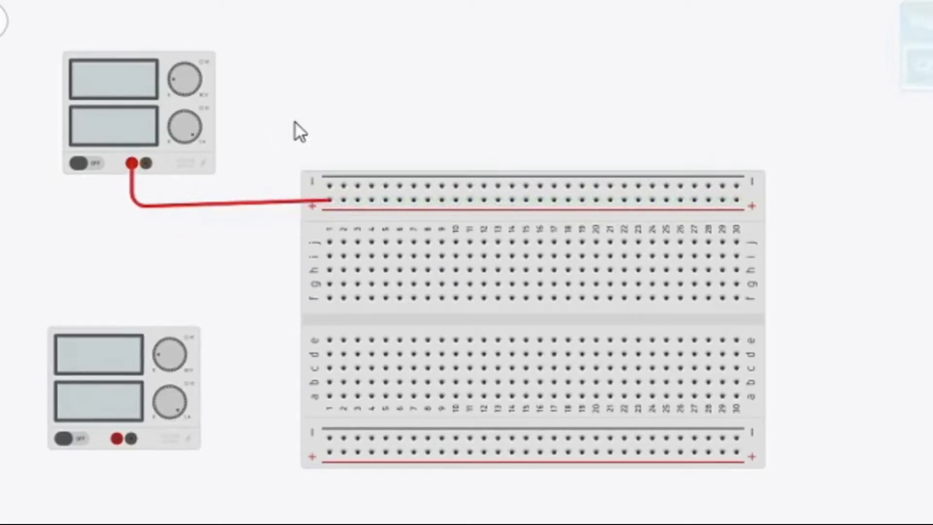
Wire the upper supply's negative terminal to the upper negative rail at column 2 and colour the wire black
left_click(146, 163)
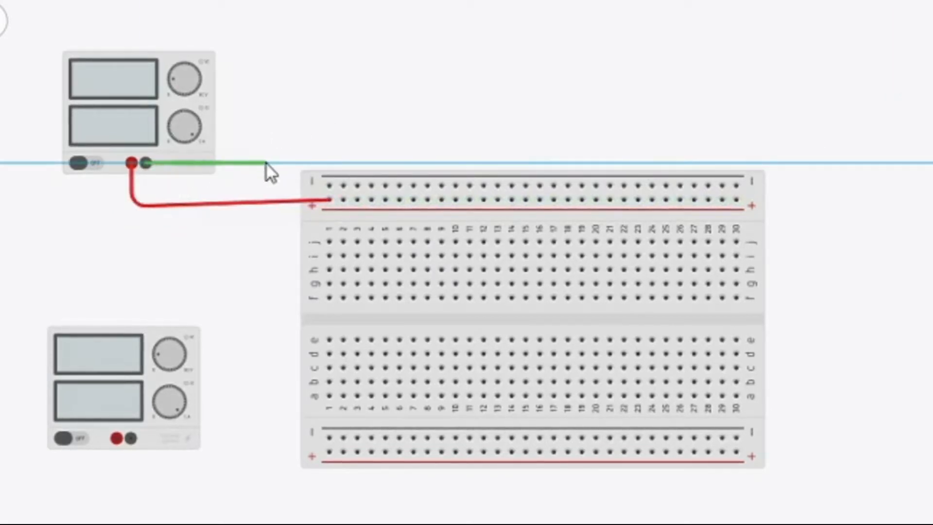
left_click(341, 162)
left_click(344, 185)
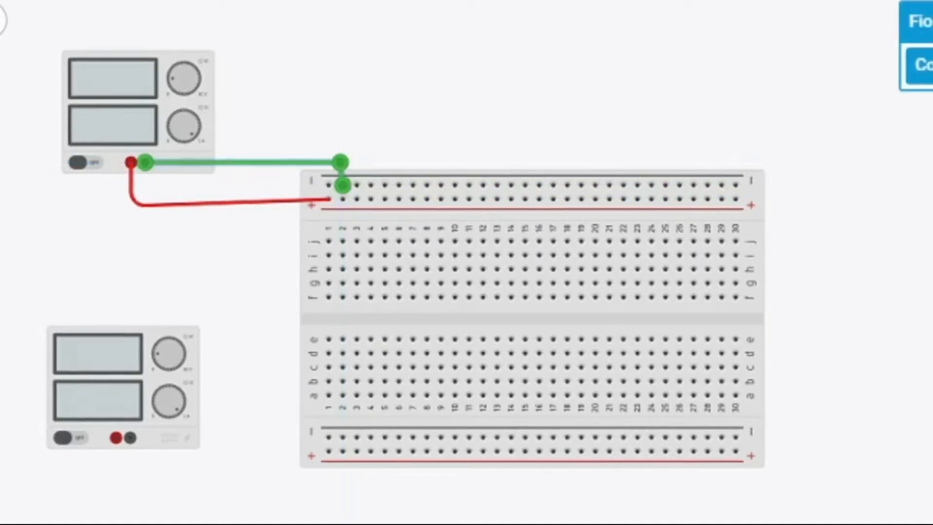
key("0")
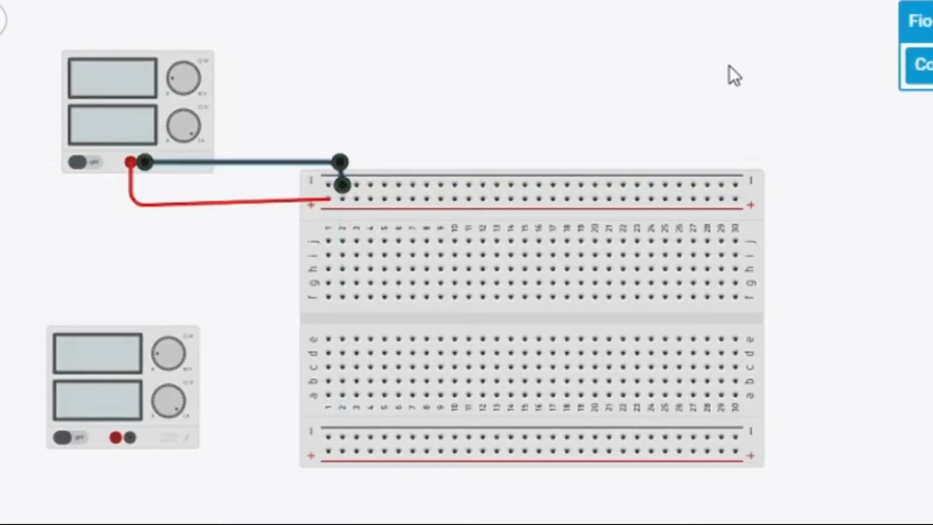
left_click(614, 73)
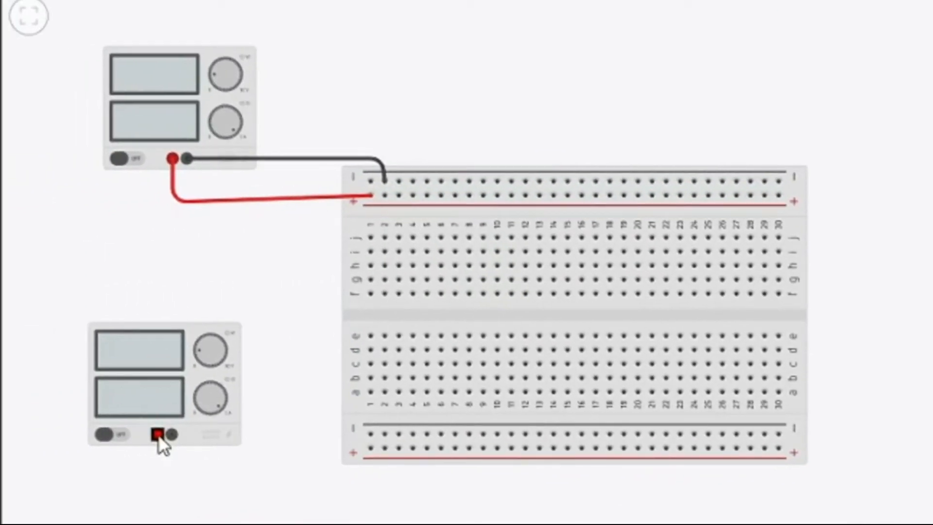
Route a red wire from the lower supply's positive terminal under the board to the lower positive rail at column 1
left_click(158, 434)
left_click(158, 518)
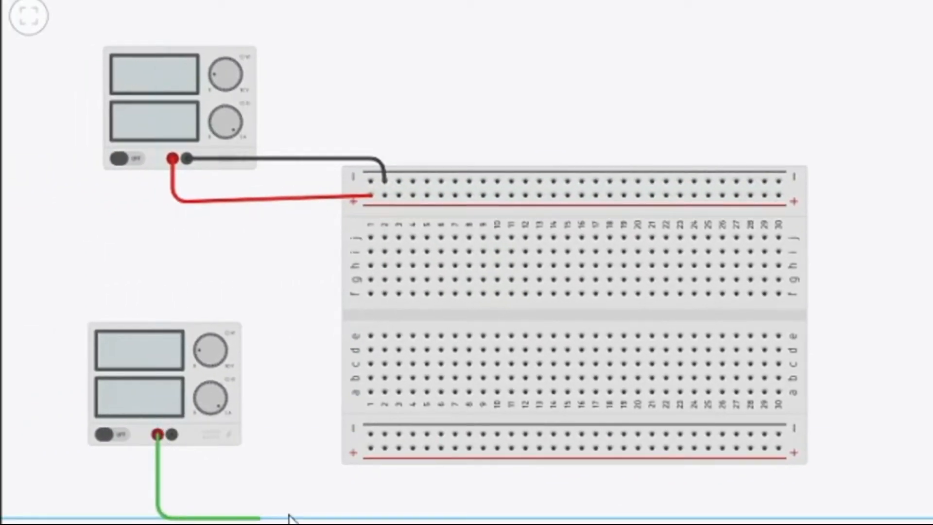
left_click(368, 518)
left_click(371, 447)
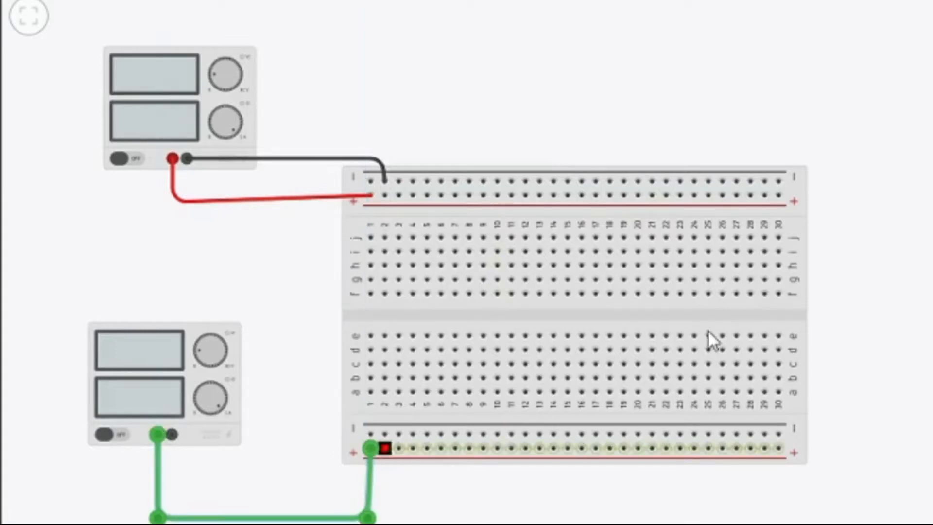
key("2")
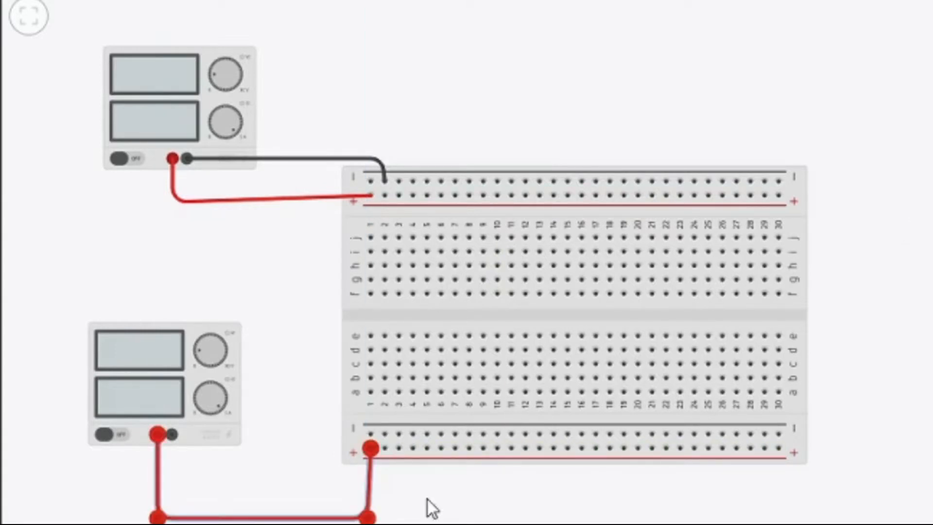
Route a black wire from the lower supply's negative terminal to the lower negative rail at column 1
left_click(173, 434)
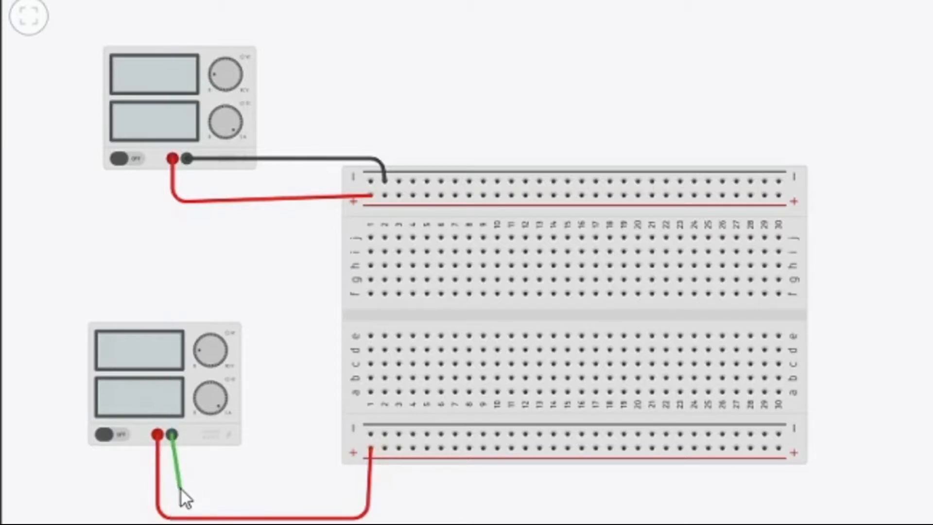
left_click(174, 483)
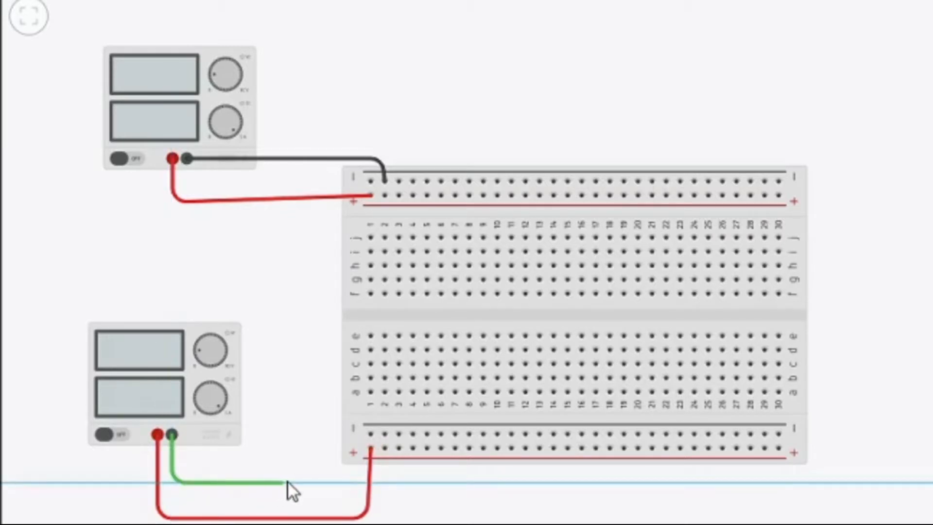
left_click(303, 481)
left_click(303, 426)
left_click(370, 433)
key("1")
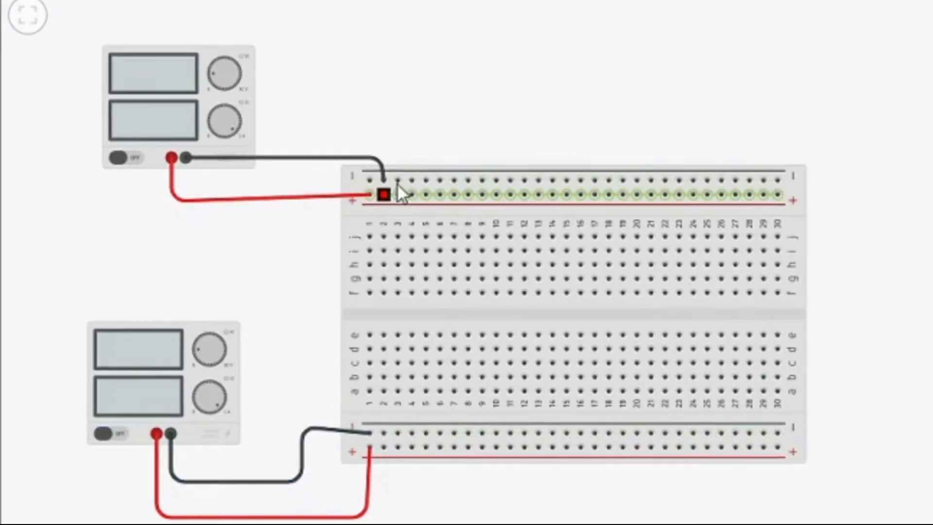
Join the upper negative rail to the lower positive rail at column 30 with a green wire routed around the board's right end
left_click(778, 181)
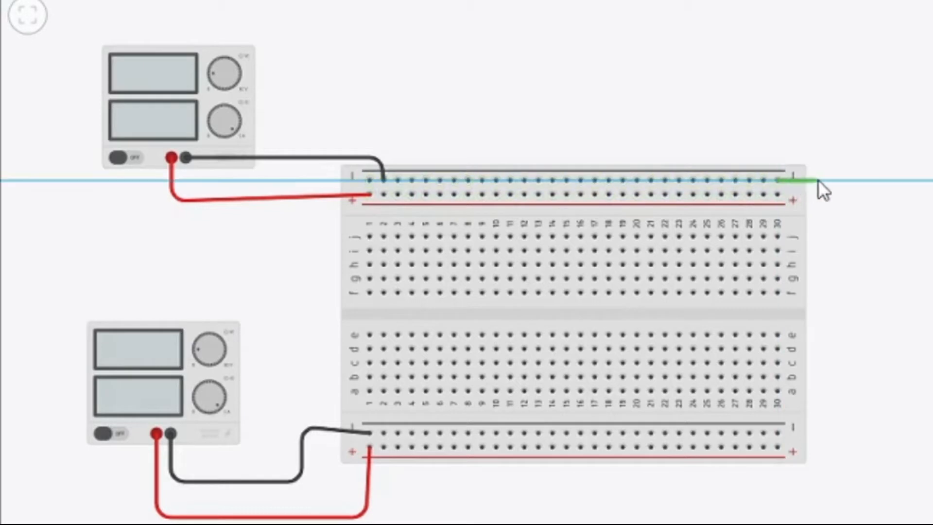
left_click(842, 184)
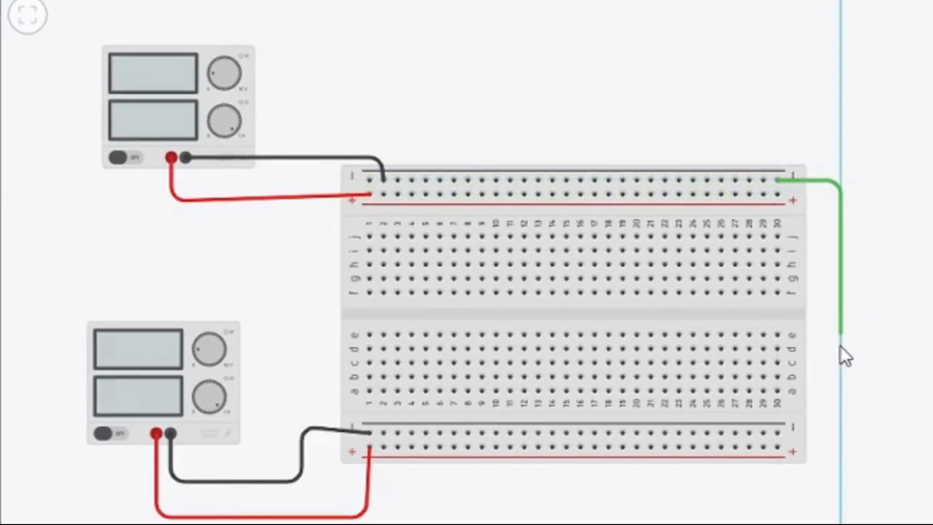
left_click(839, 452)
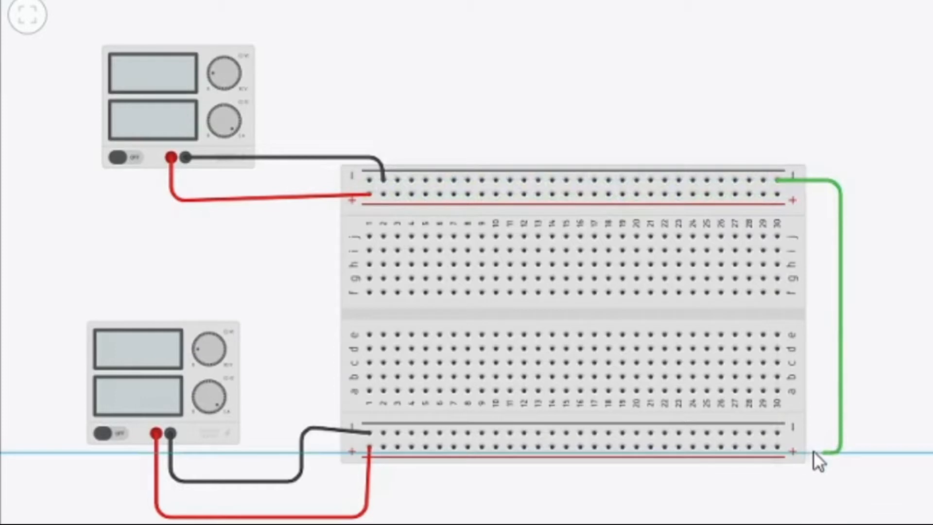
left_click(777, 446)
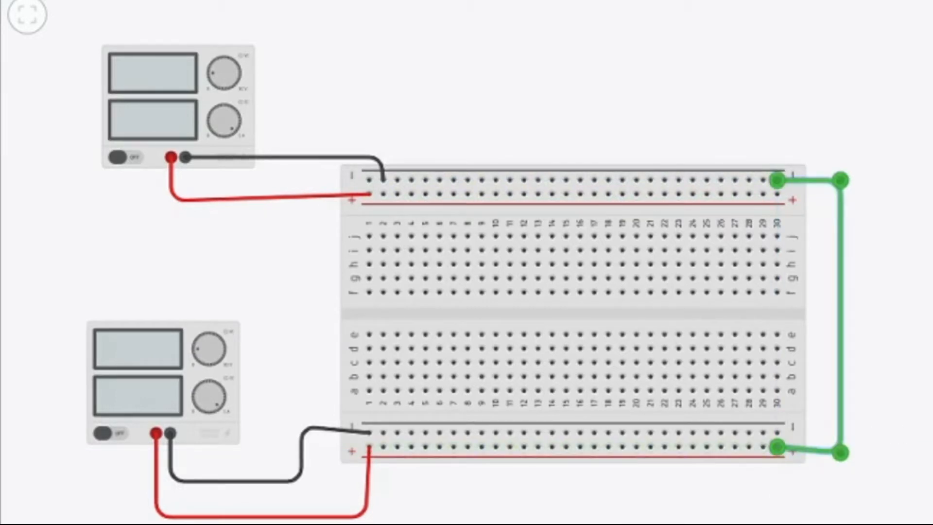
key("Escape")
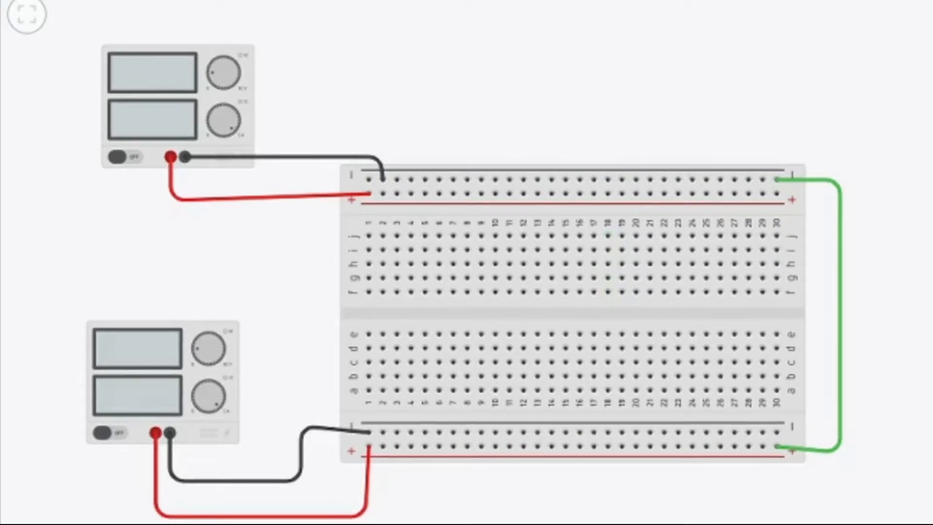
Place a multimeter beside the breadboard and wire its negative lead to the upper negative rail at column 28 and its positive lead to the upper positive rail at column 25
left_click(890, 264)
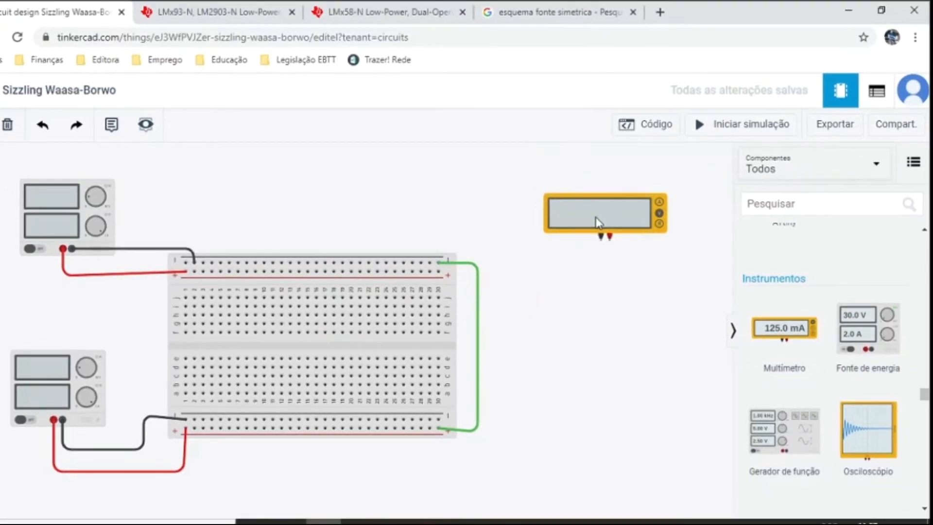
left_click(677, 192)
left_click(609, 304)
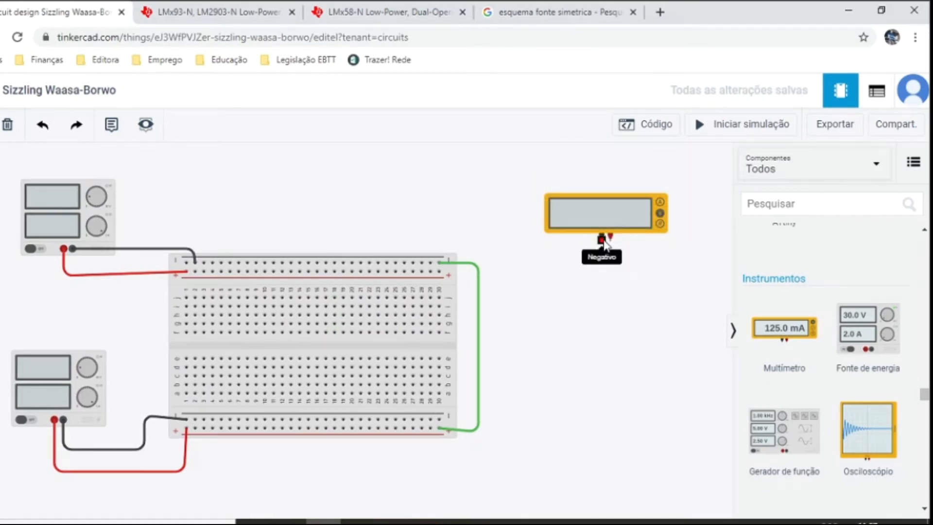
left_click(603, 239)
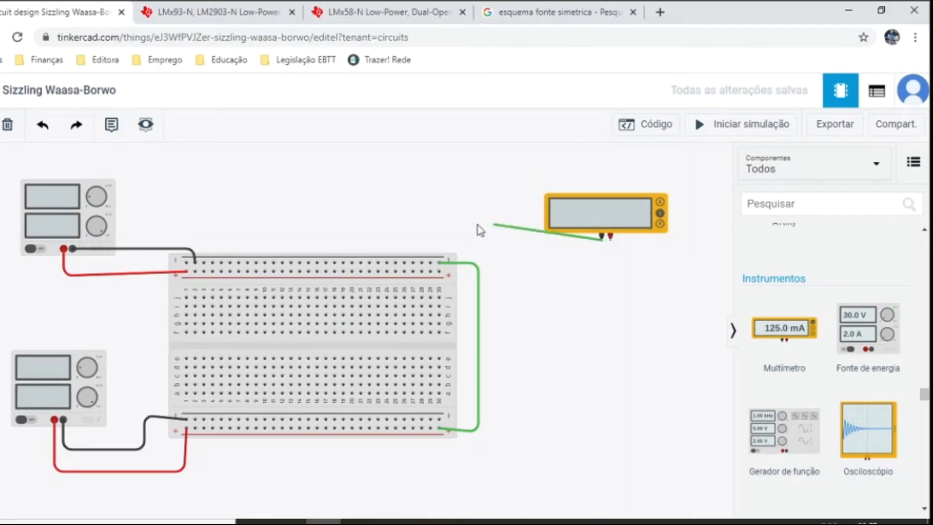
left_click(422, 262)
left_click(610, 238)
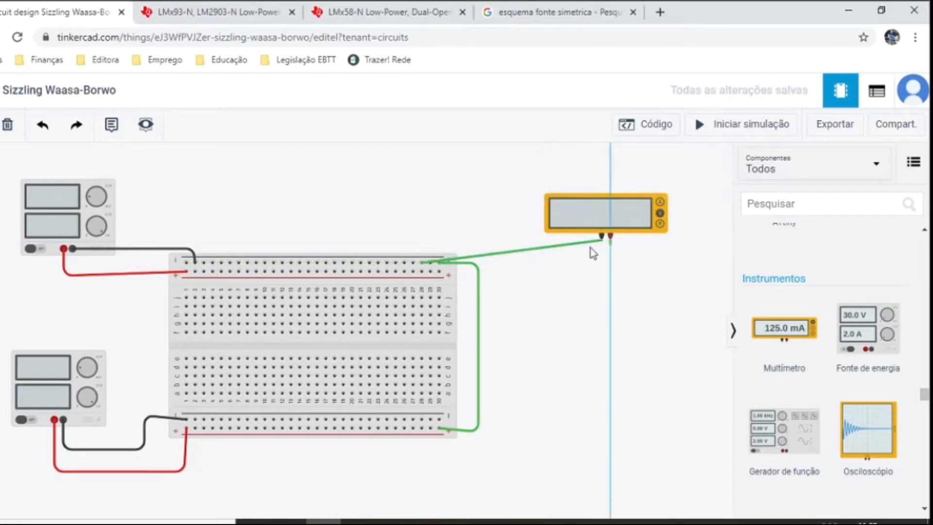
left_click(396, 272)
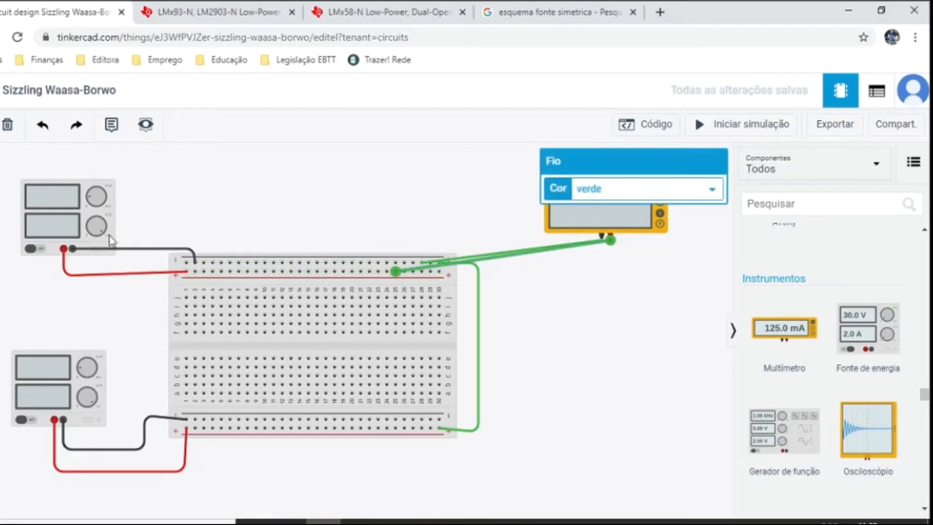
Check the settings of both power supplies, run the simulation to measure the upper supply's voltage, and stop it
left_click(56, 226)
left_click(50, 373)
left_click(38, 213)
left_click(745, 127)
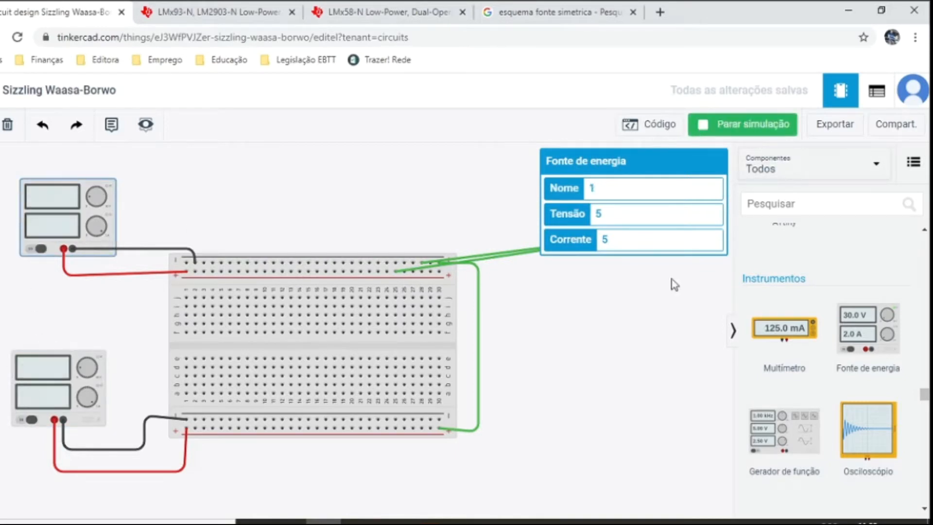
left_click(752, 128)
Move the multimeter's positive lead to the lower negative rail at column 28 and simulate to measure the voltage against the common rail
left_click(530, 257)
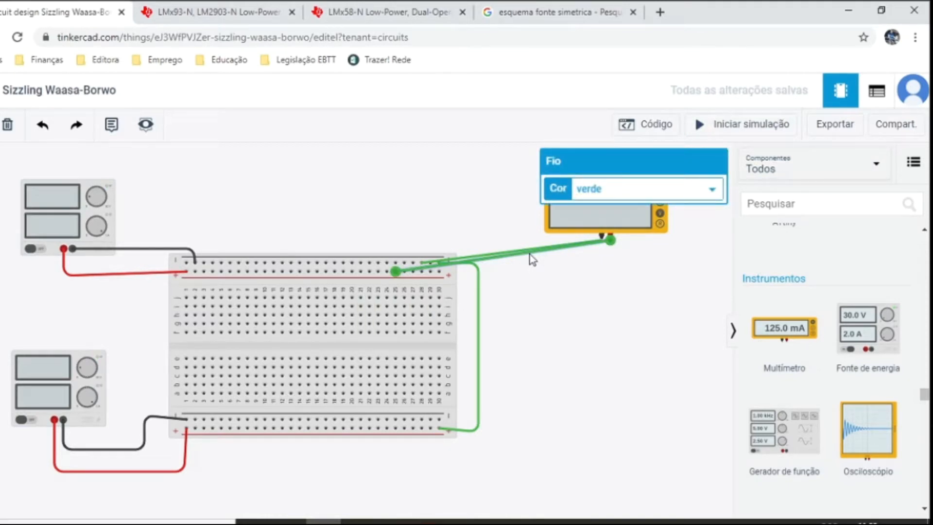
key("Delete")
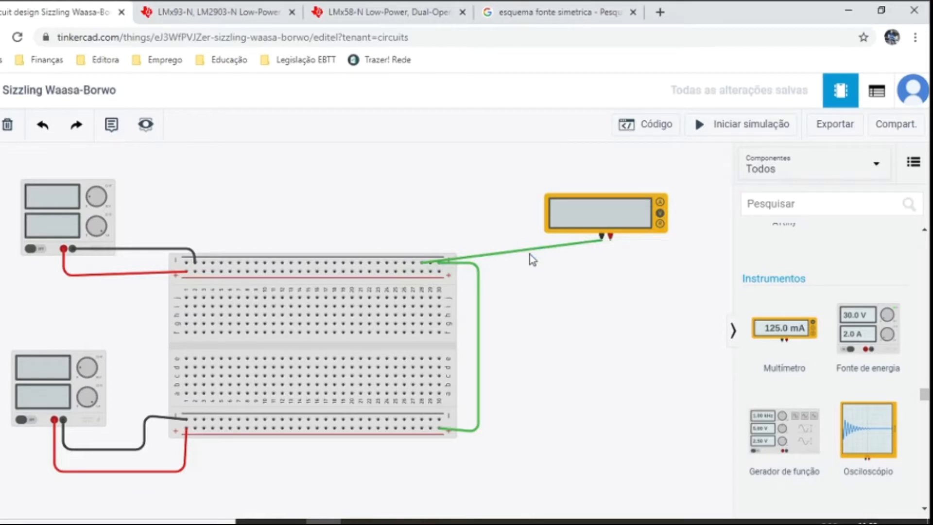
left_click(610, 238)
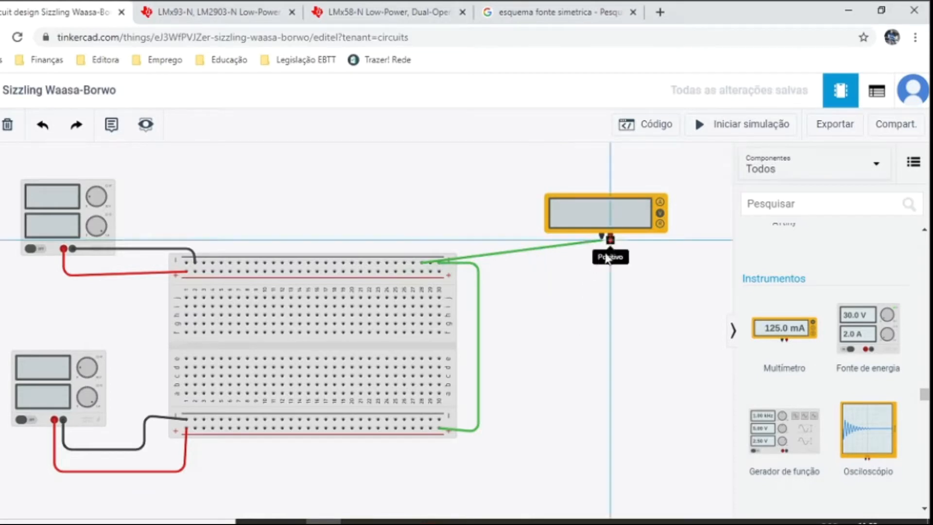
left_click(422, 419)
left_click(610, 383)
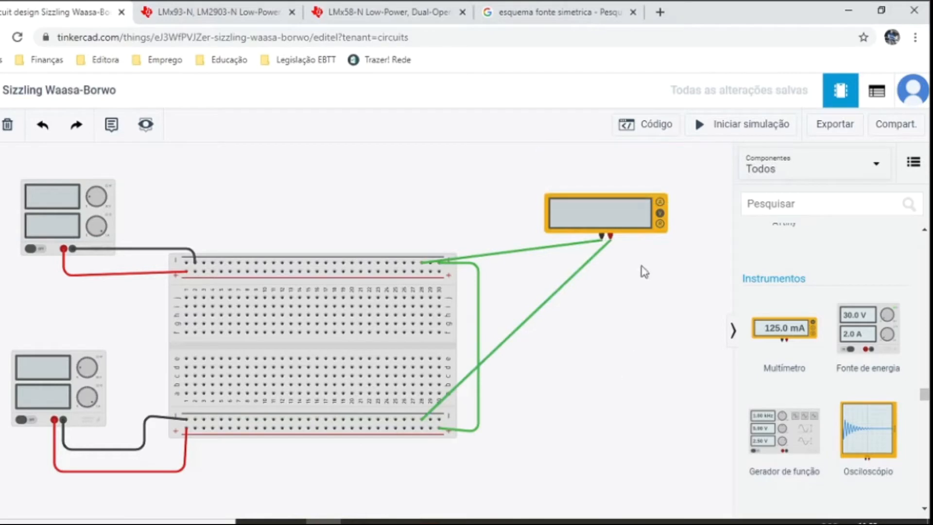
left_click(749, 127)
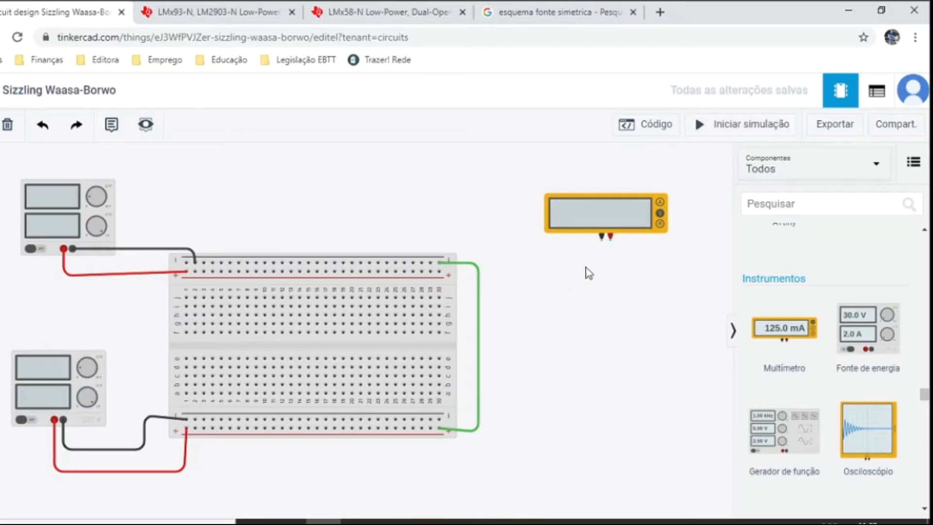
Wire the multimeter's negative lead to the upper positive rail at column 24 and its positive lead to the lower negative rail at column 28
left_click(602, 237)
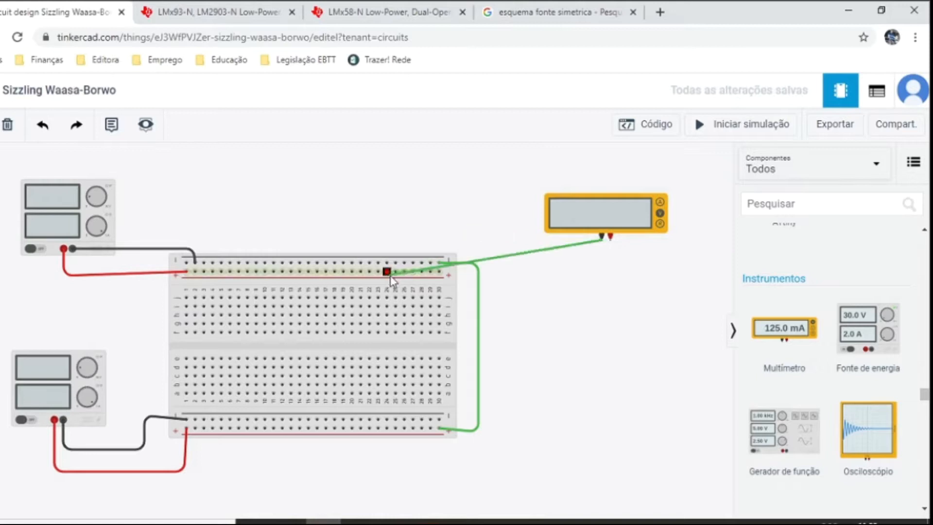
left_click(387, 272)
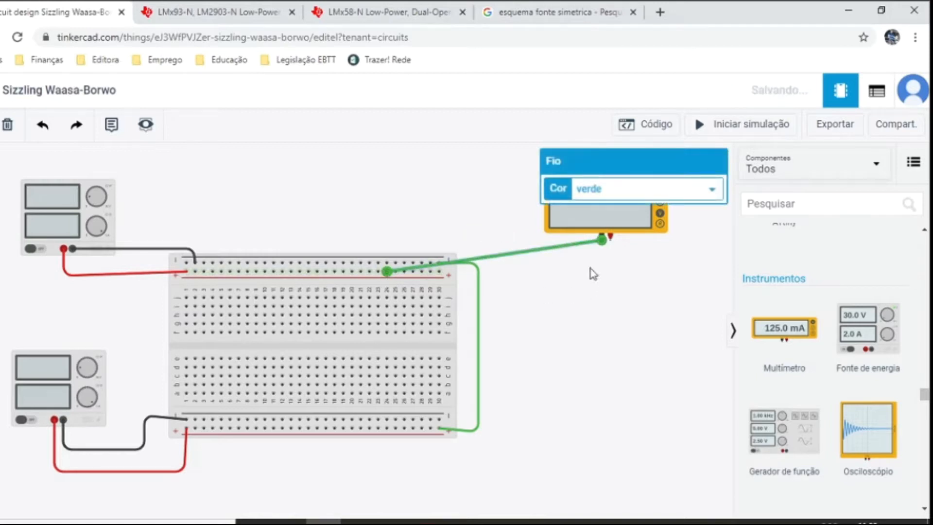
left_click(610, 237)
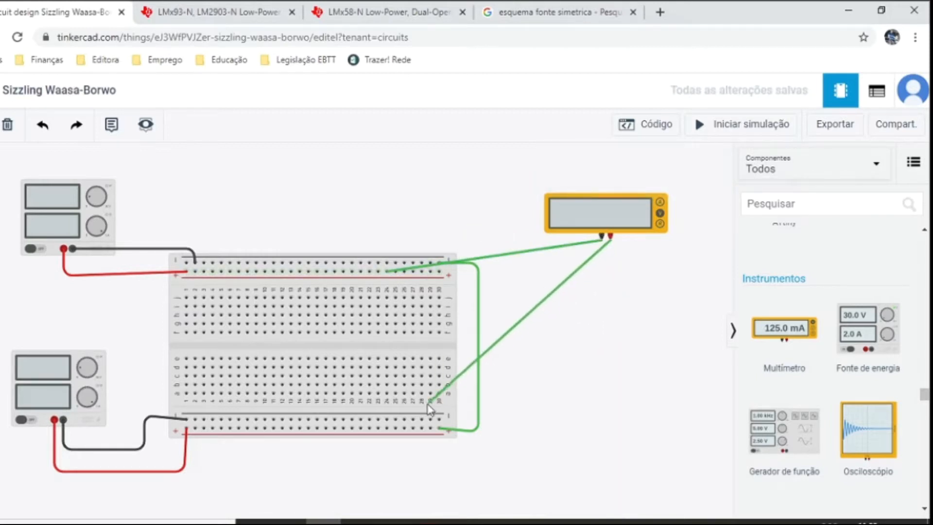
left_click(421, 419)
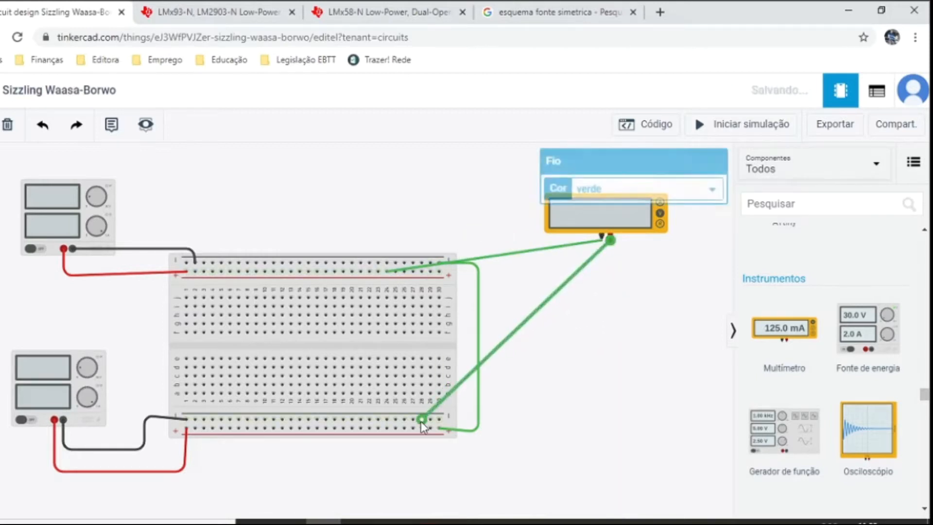
Measure the voltage across the two outer rails in a simulation run and delete the multimeter
left_click(722, 126)
left_click(630, 368)
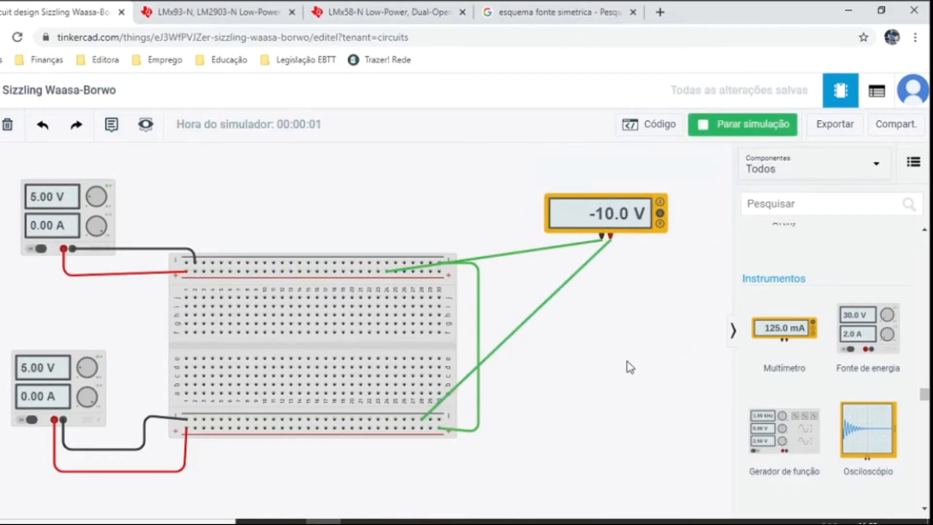
left_click(721, 130)
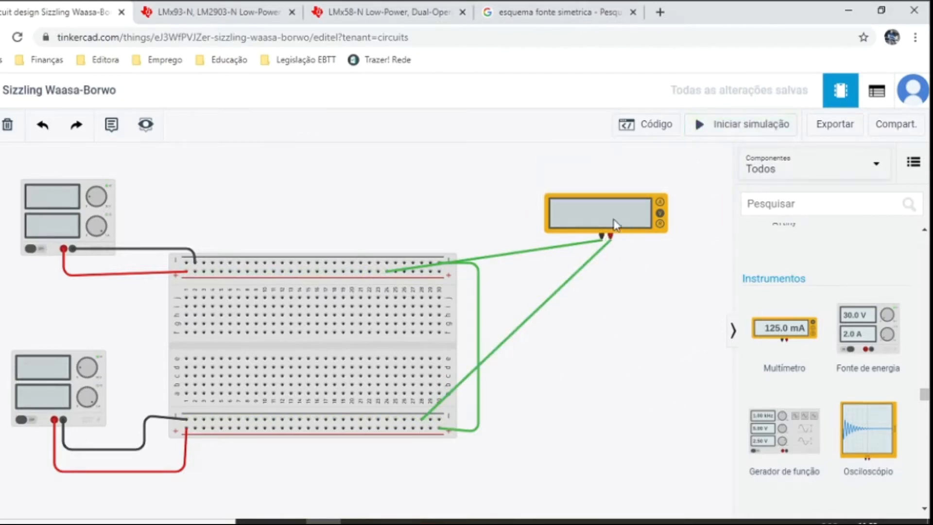
left_click(610, 225)
key("Delete")
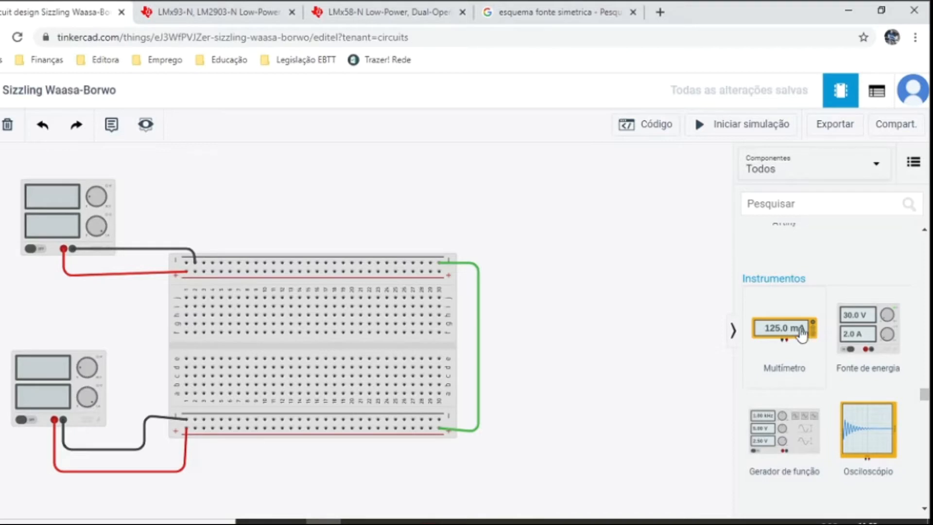
Place an LM393 dual comparator across the breadboard's centre channel at columns 14 to 17
scroll(809, 335, "down", 8)
scroll(802, 335, "down", 1)
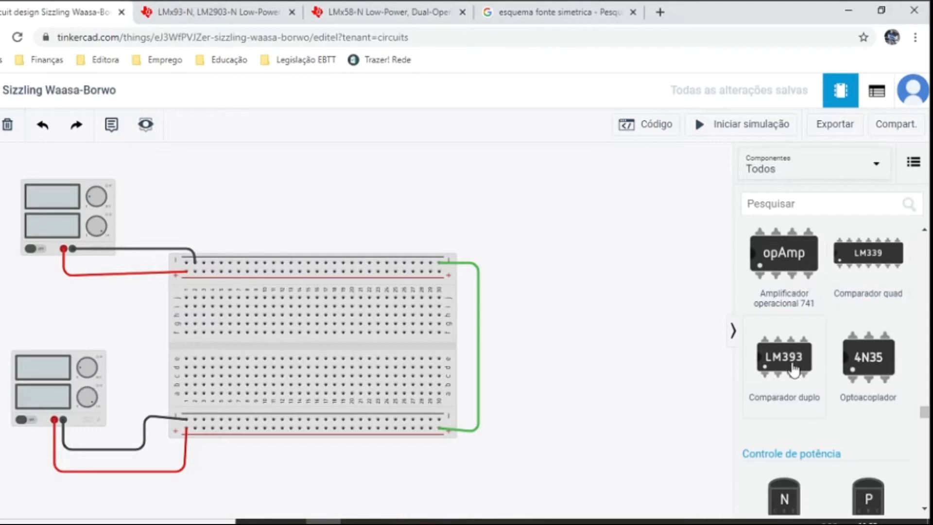
left_click_drag(793, 369, 305, 350)
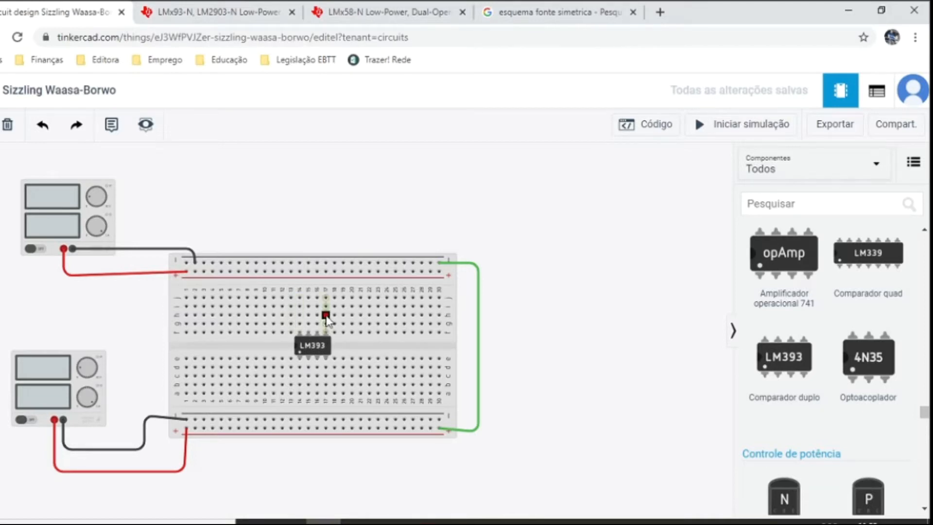
Look through the open LM393 datasheet, the symmetric supply schematic and the LM358 datasheet
left_click(275, 12)
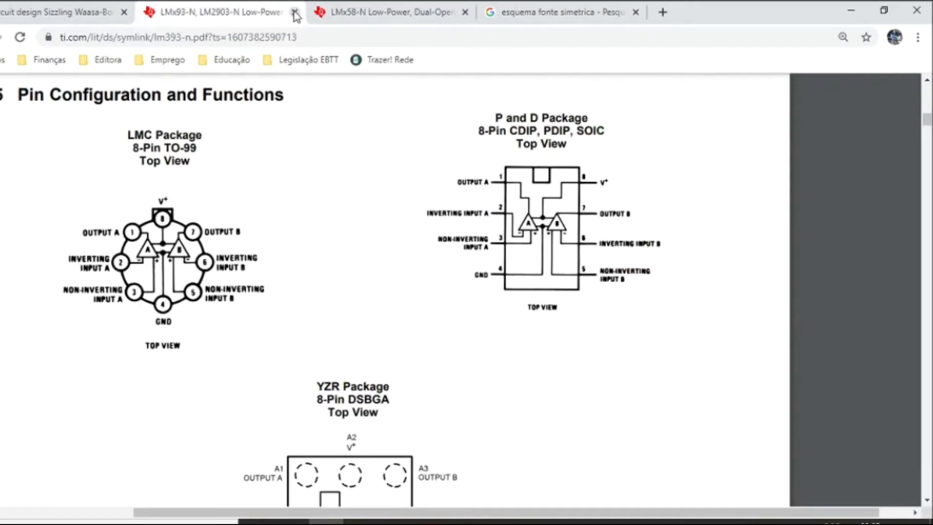
scroll(380, 332, "up", 20)
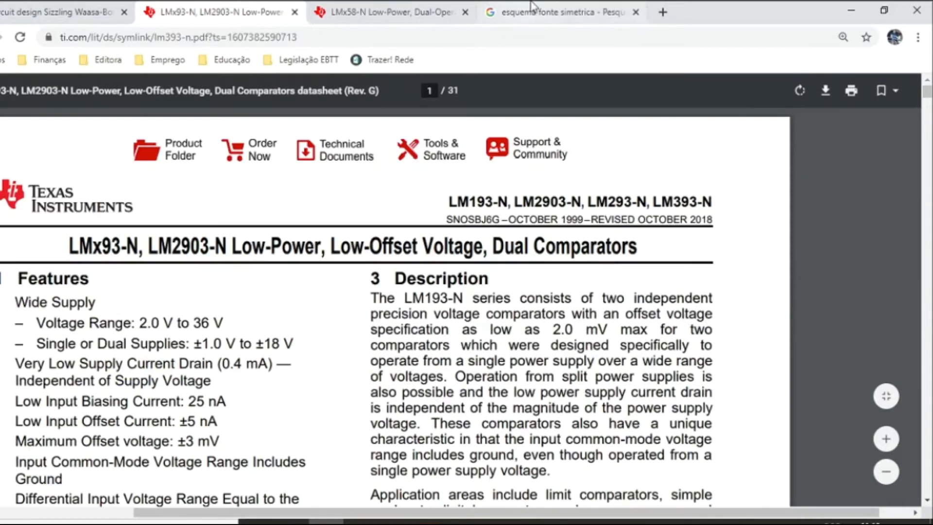
left_click(537, 11)
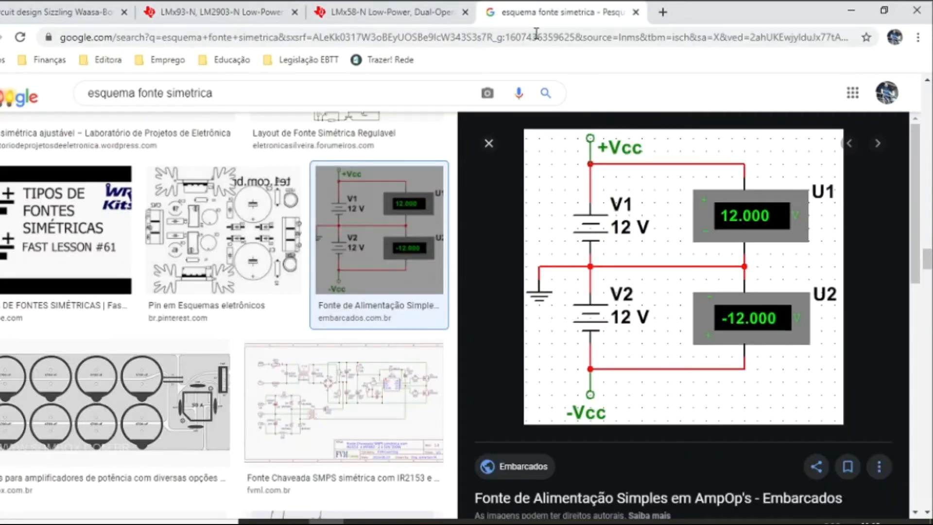
left_click(537, 37)
left_click(384, 12)
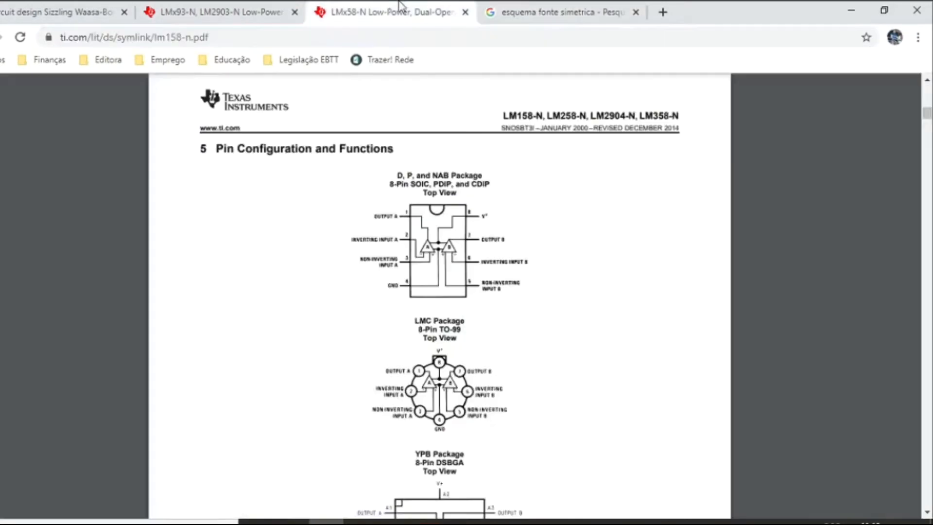
Search the web for "lm393 datasheet pdf" in a new browser tab, checking the part number on the placed chip
left_click(663, 12)
left_click(382, 31)
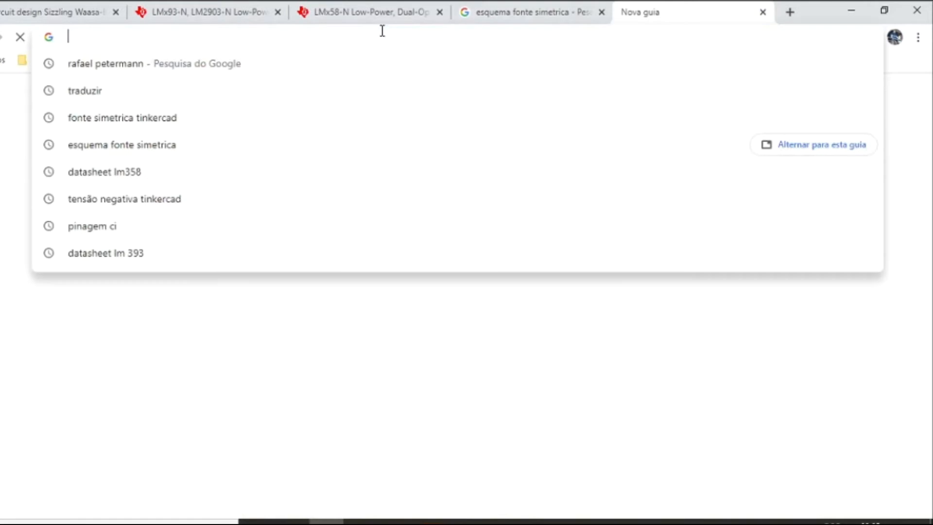
type("lm")
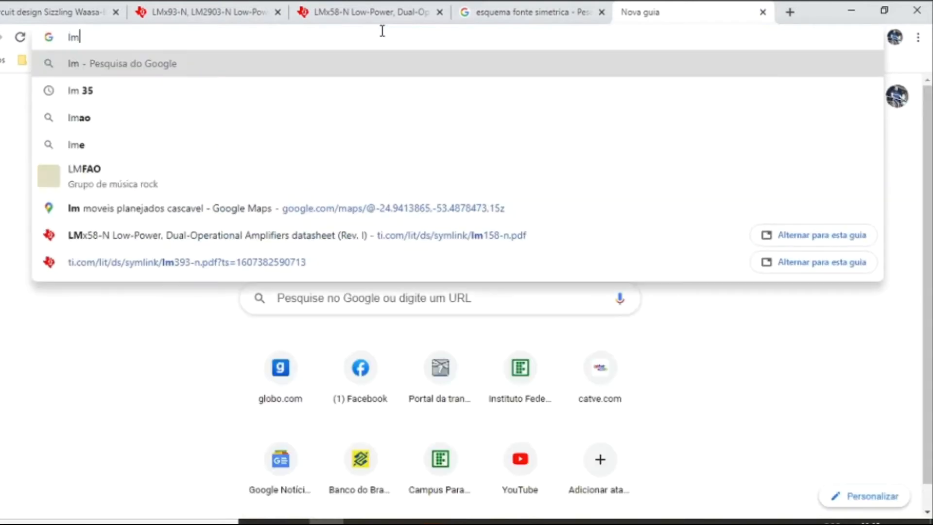
left_click(28, 4)
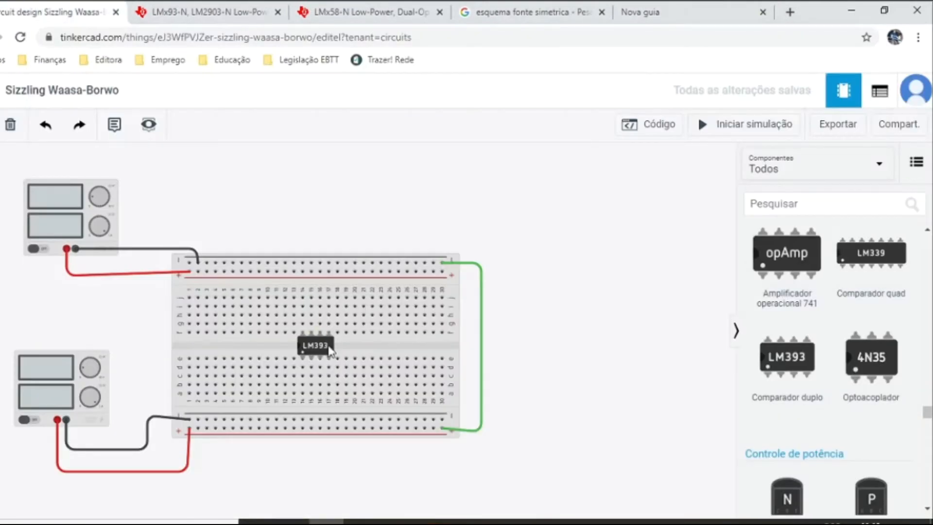
left_click(648, 7)
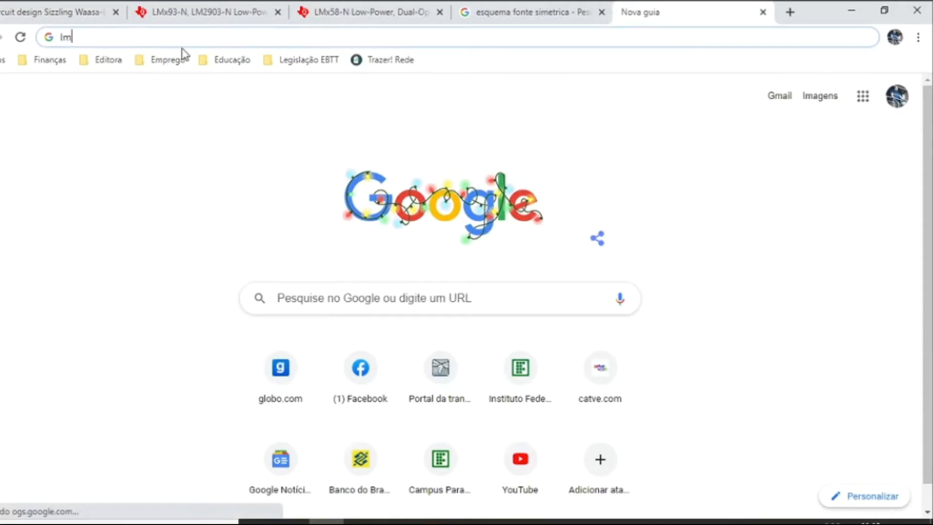
type("393 data")
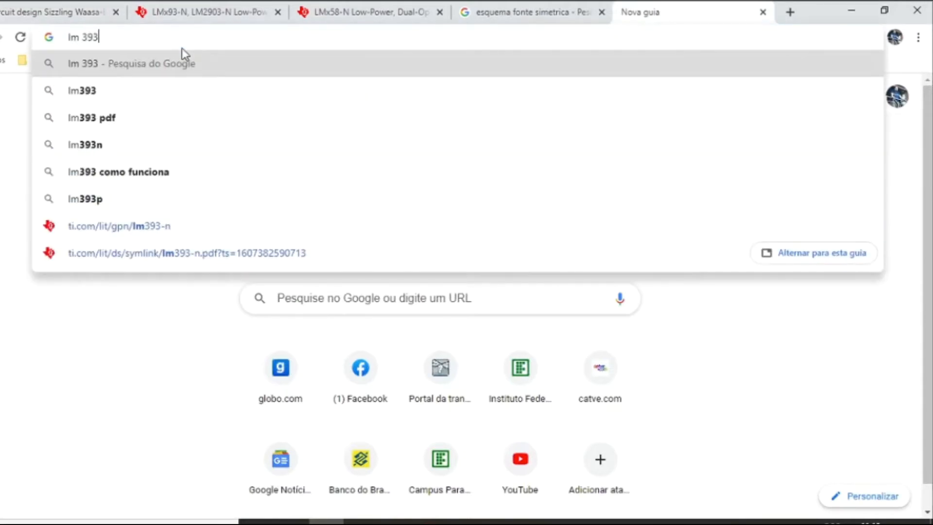
key("Down")
key("Down")
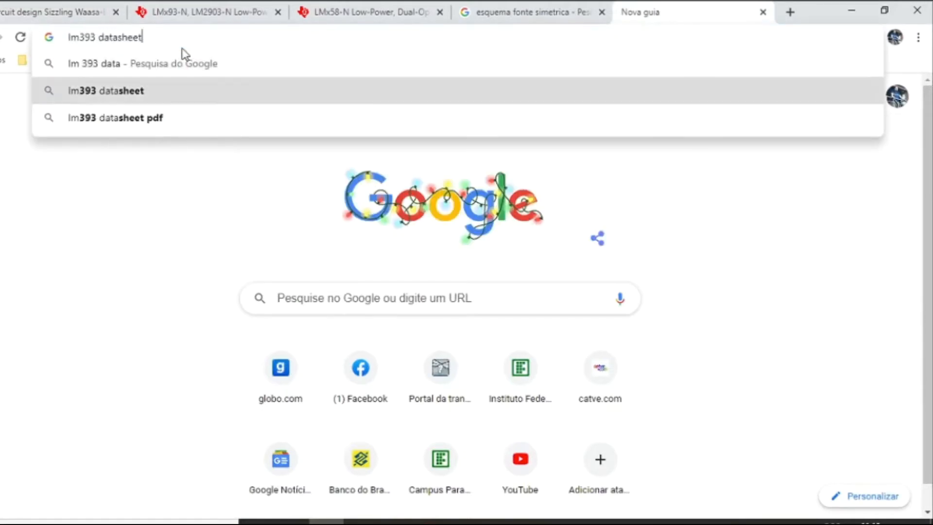
key("Return")
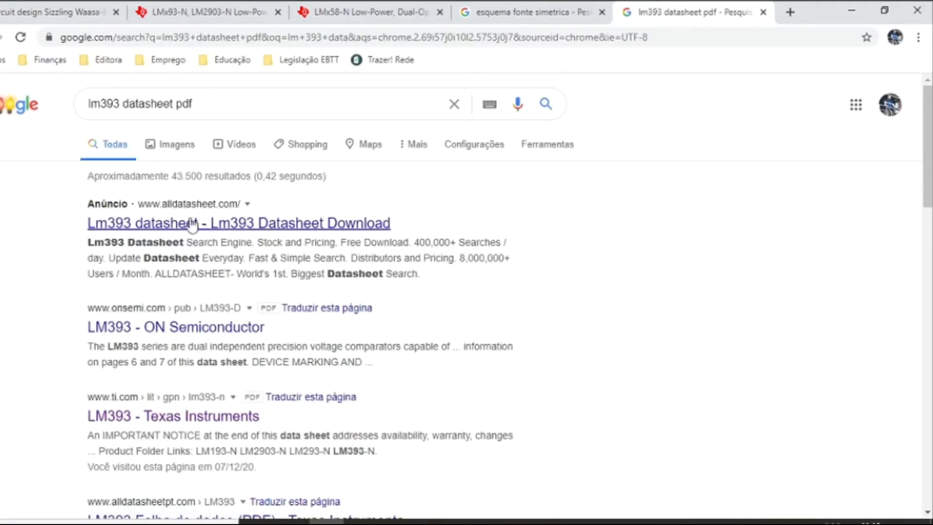
Open the Texas Instruments LM393 datasheet from the results, close the older duplicate copy and enlarge the page
scroll(569, 296, "down", 1)
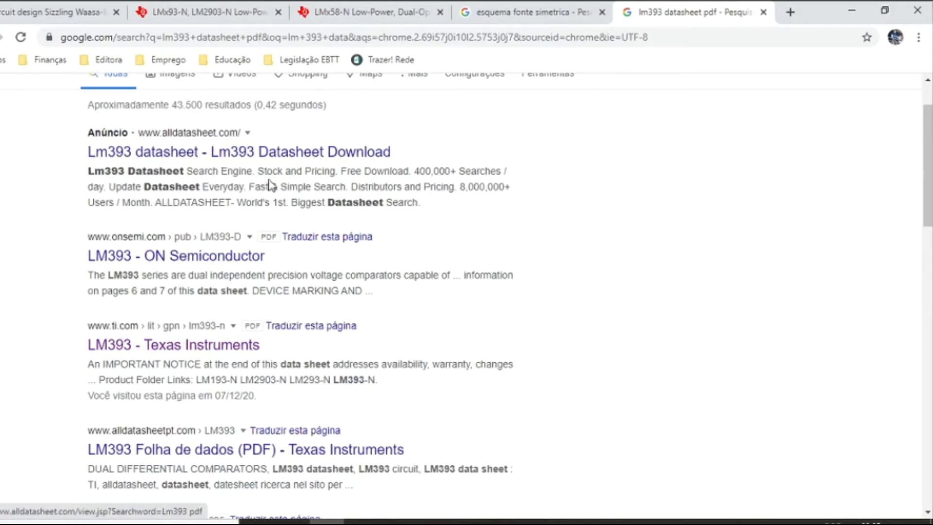
left_click(170, 348)
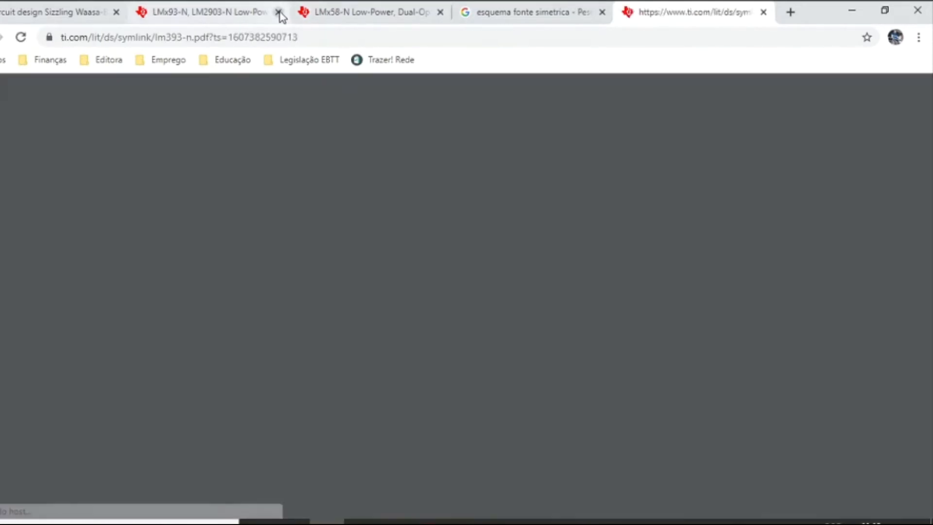
left_click(278, 13)
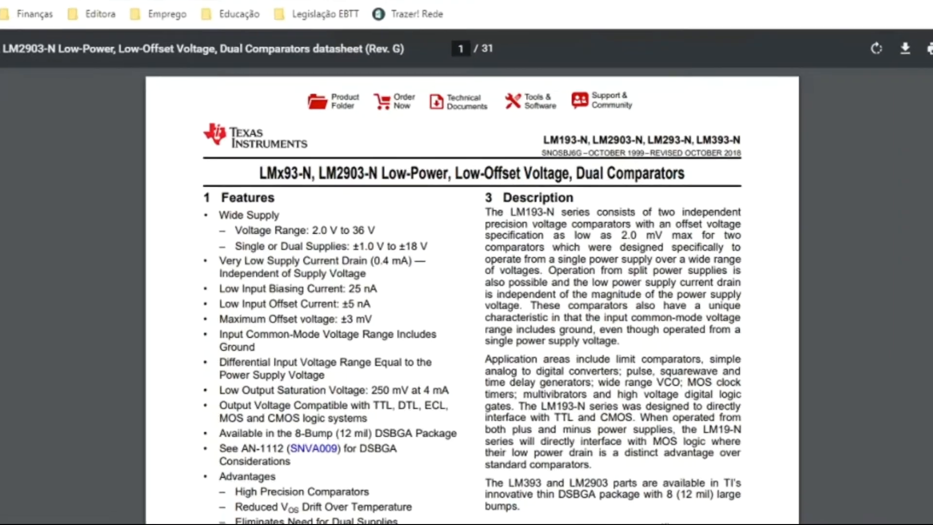
left_click(905, 395)
left_click(929, 397)
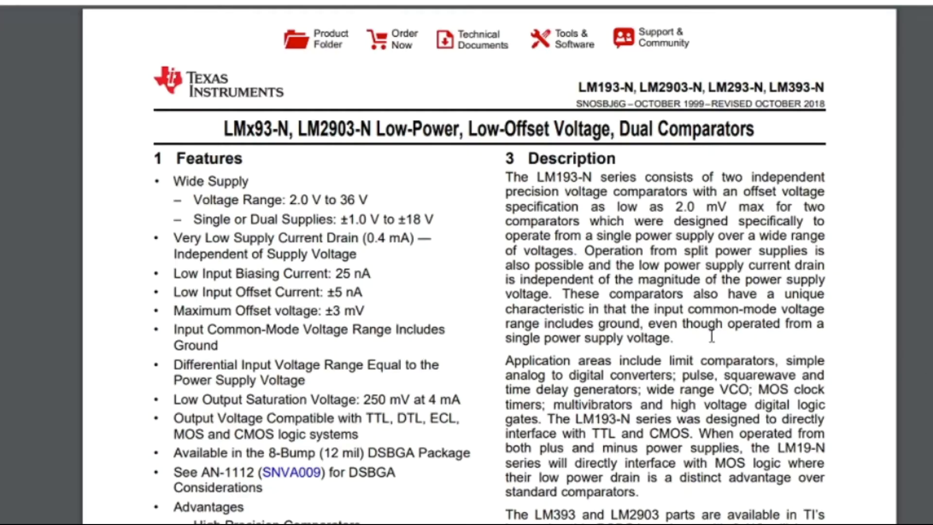
Read the Features list on the first page of the LM393 datasheet, focusing on the single or dual supply entries
scroll(360, 245, "down", 6)
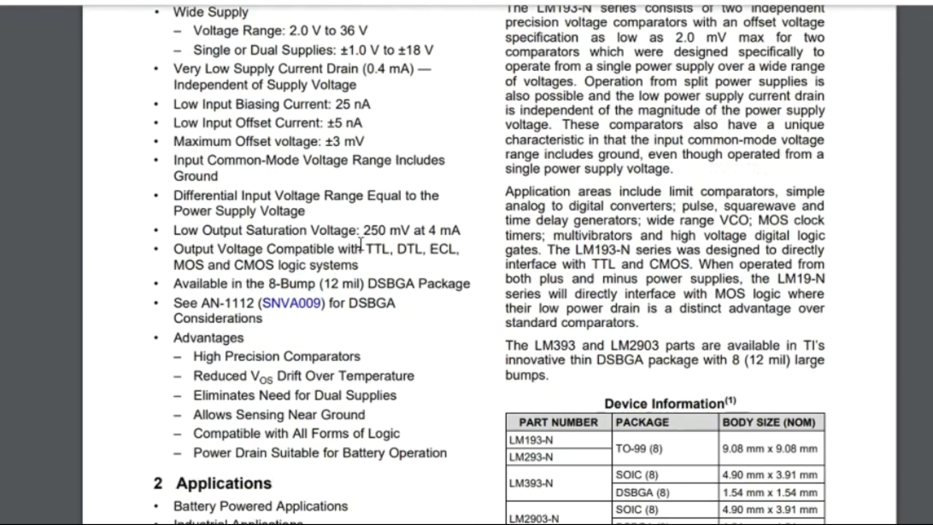
scroll(362, 243, "up", 5)
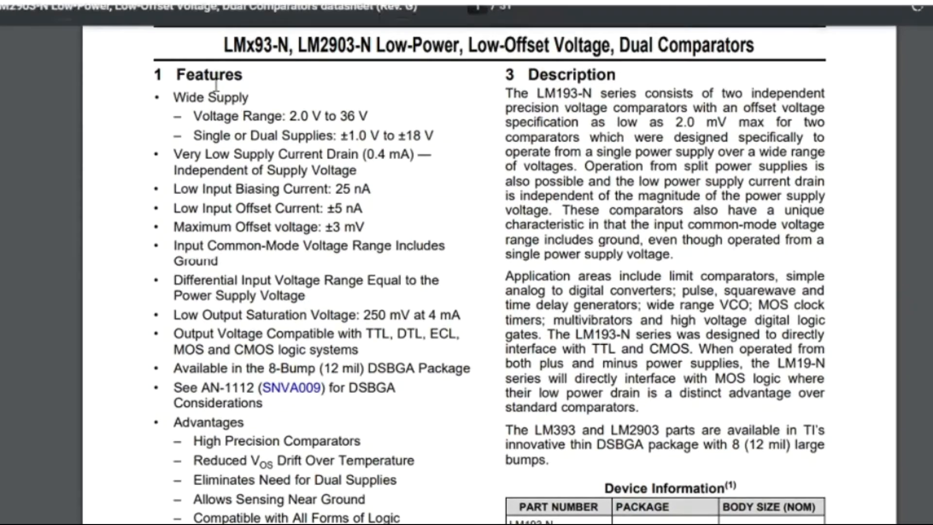
left_click_drag(171, 96, 215, 102)
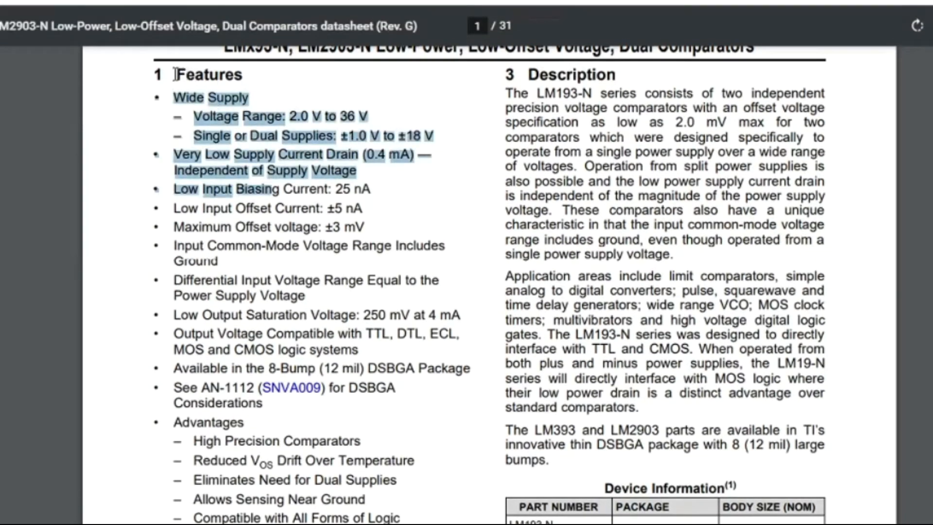
left_click_drag(174, 75, 238, 72)
left_click(261, 171)
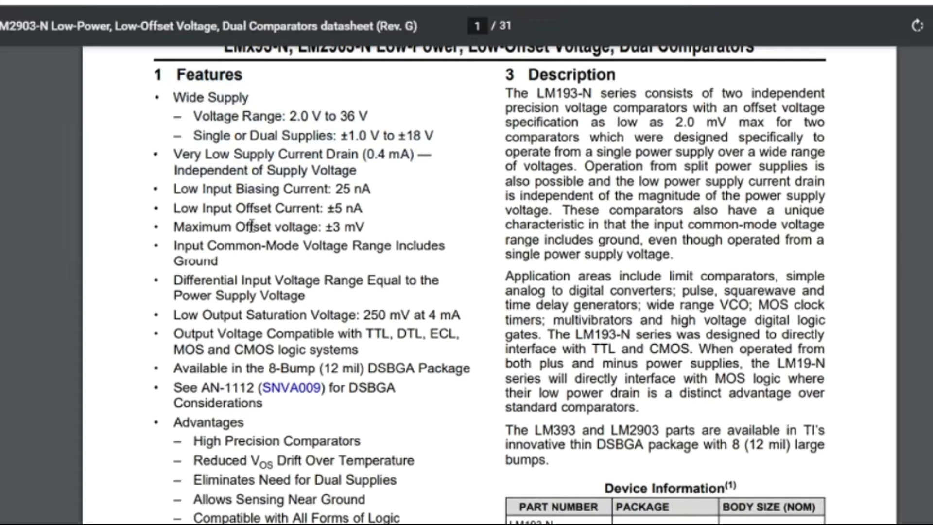
left_click_drag(207, 135, 349, 132)
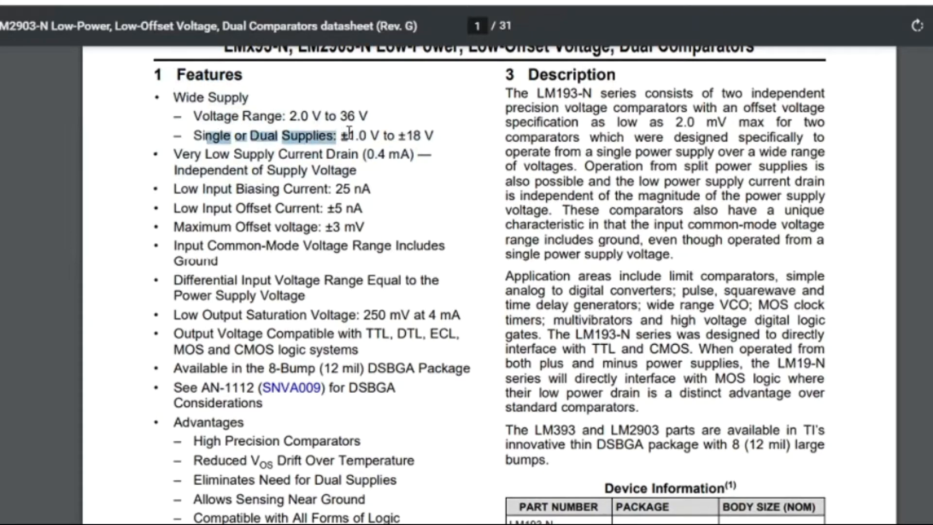
left_click(277, 130)
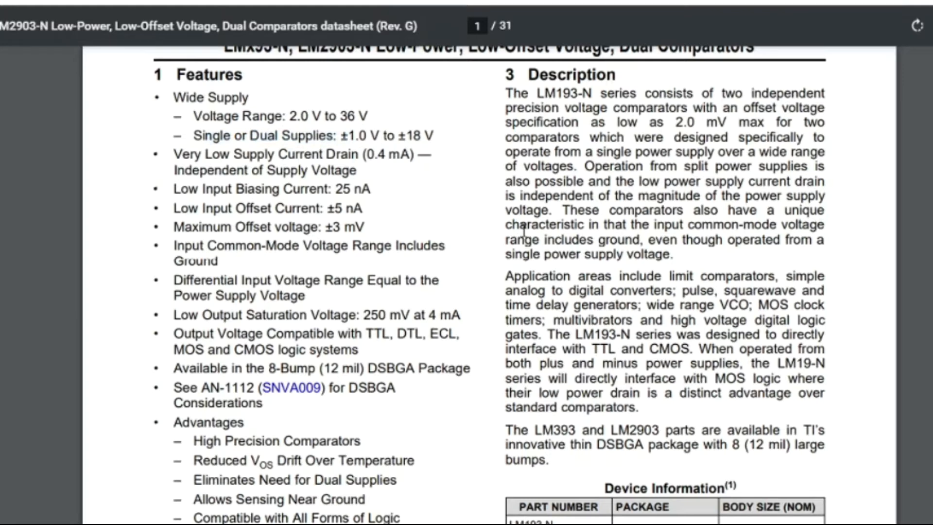
Look through the datasheet's simplified schematic, table of contents and pin configuration, and return to the first page
scroll(699, 316, "down", 10)
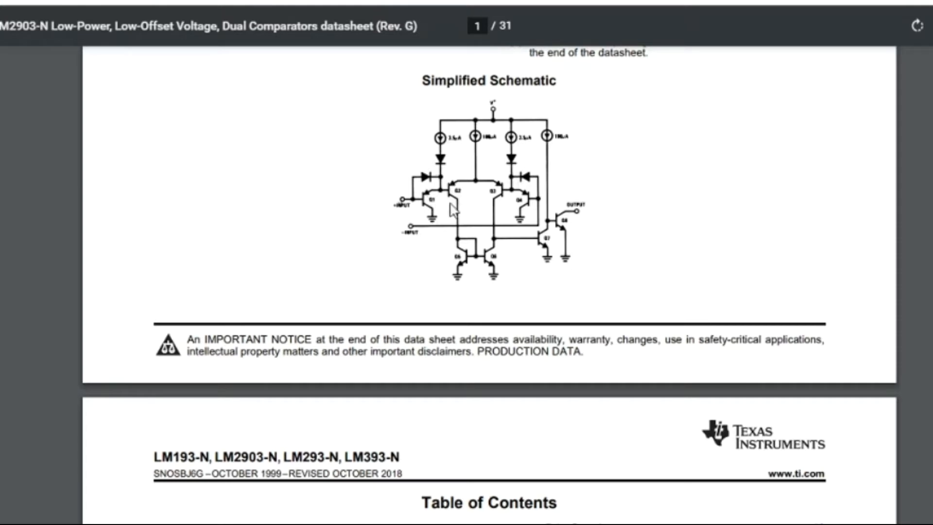
scroll(443, 235, "down", 5)
scroll(443, 235, "down", 20)
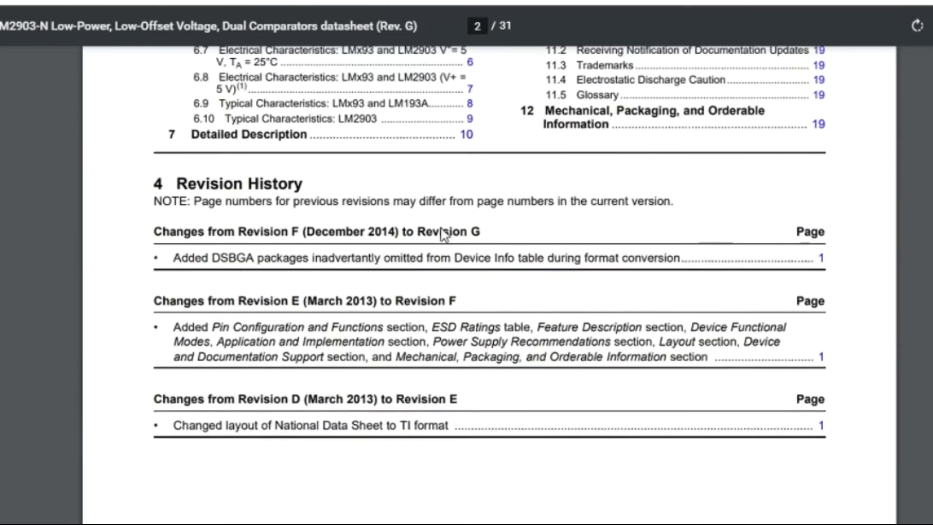
scroll(443, 234, "up", 3)
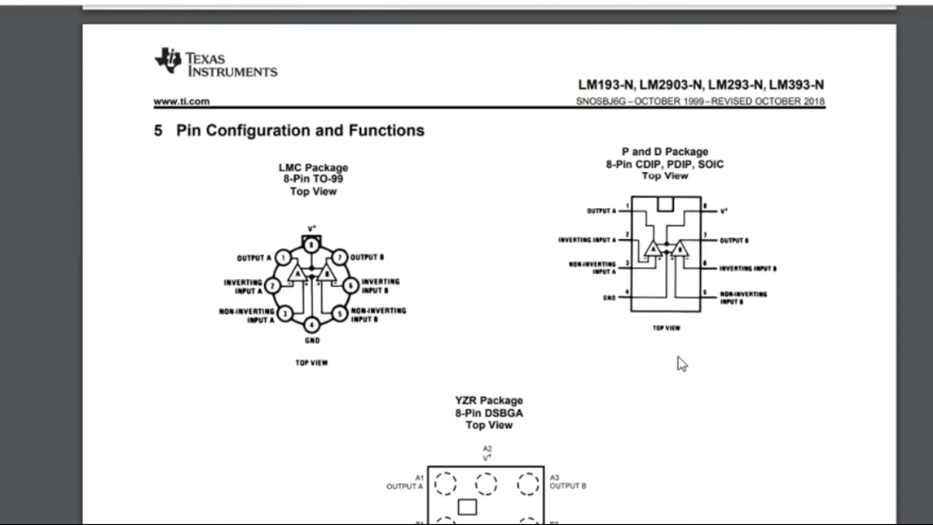
scroll(680, 355, "down", 2)
scroll(673, 351, "up", 20)
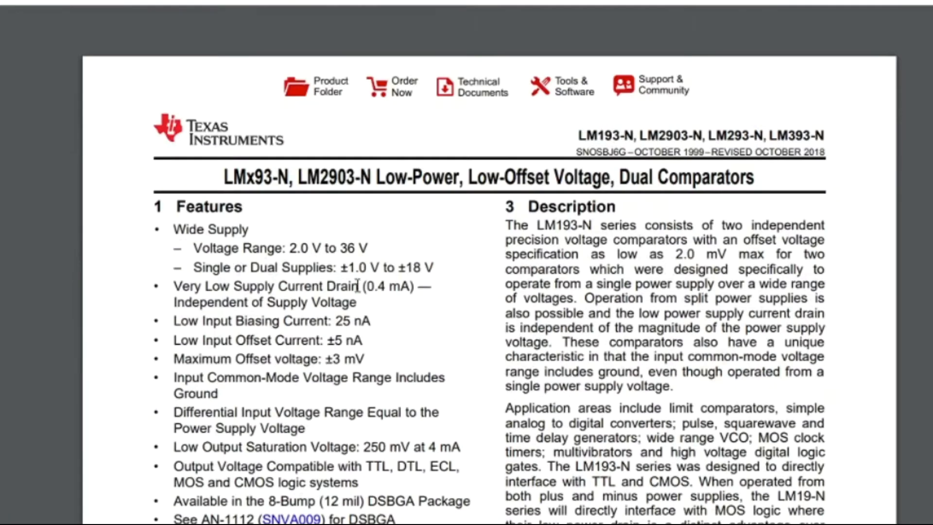
Examine the LM393's supply voltage range and its single and dual supply limits in the Features list
left_click_drag(203, 247, 424, 250)
left_click(423, 245)
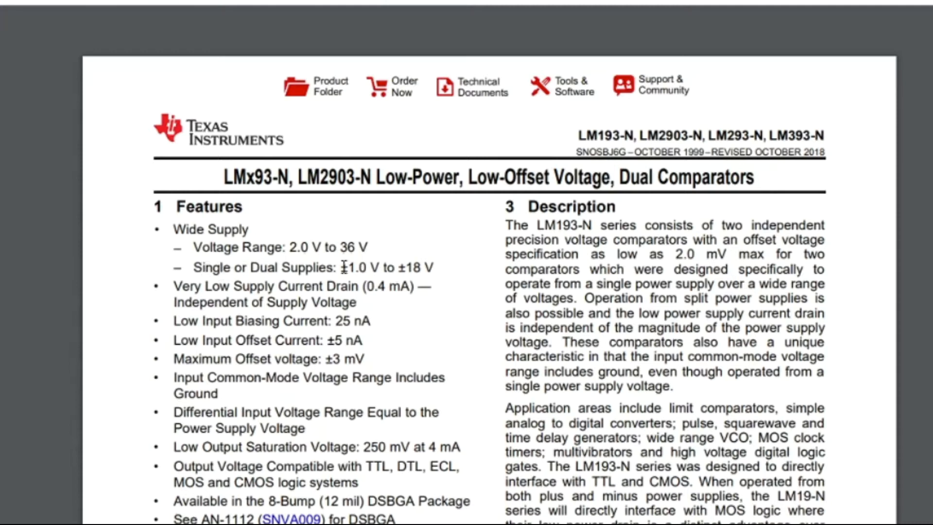
left_click_drag(348, 268, 378, 267)
left_click(429, 264)
left_click_drag(200, 269, 272, 267)
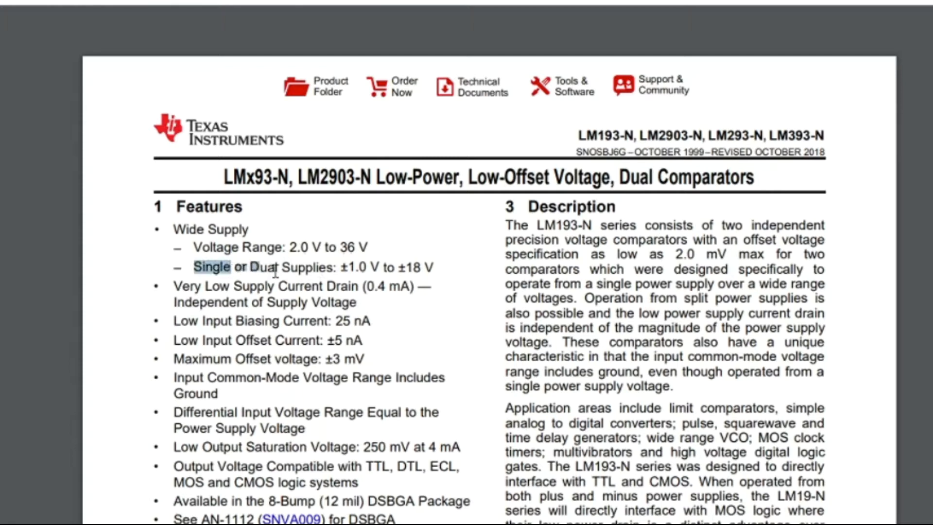
double_click(273, 268)
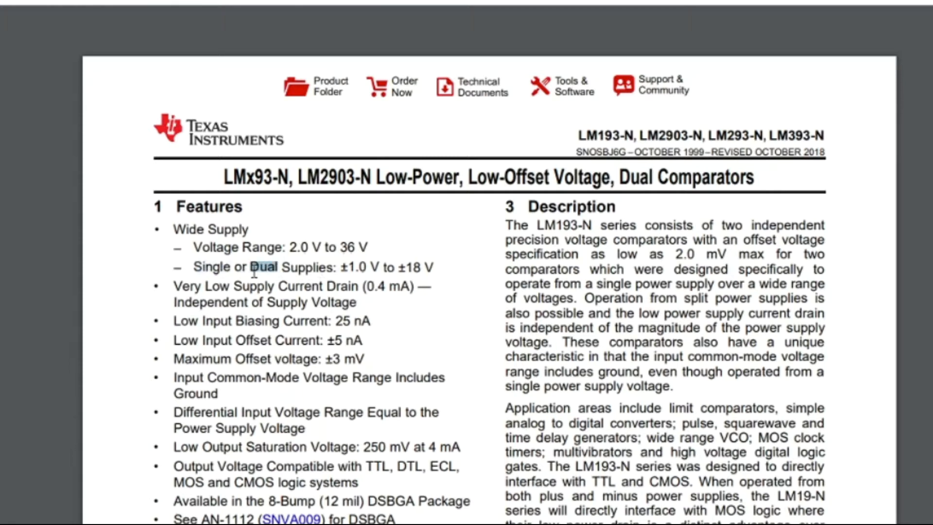
left_click(421, 266)
left_click_drag(341, 268, 363, 269)
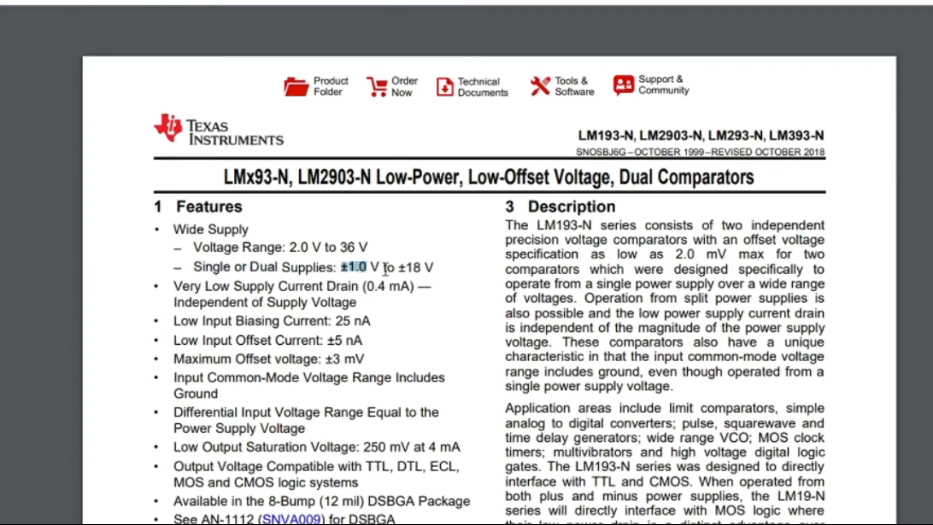
left_click_drag(399, 268, 439, 269)
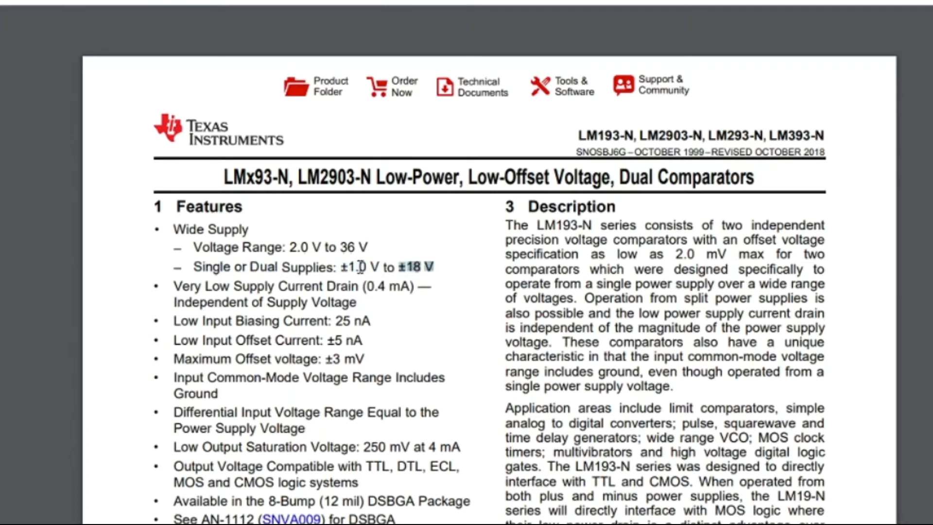
left_click_drag(342, 268, 420, 268)
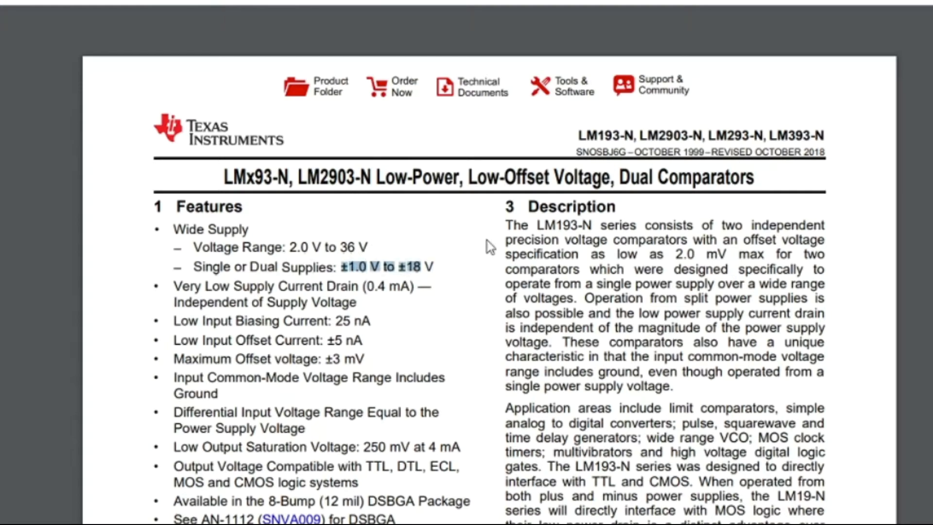
Find the Pin Configuration and Functions page and examine the enlarged pinout of the 8-pin P and D package
scroll(370, 243, "down", 15)
scroll(371, 240, "down", 15)
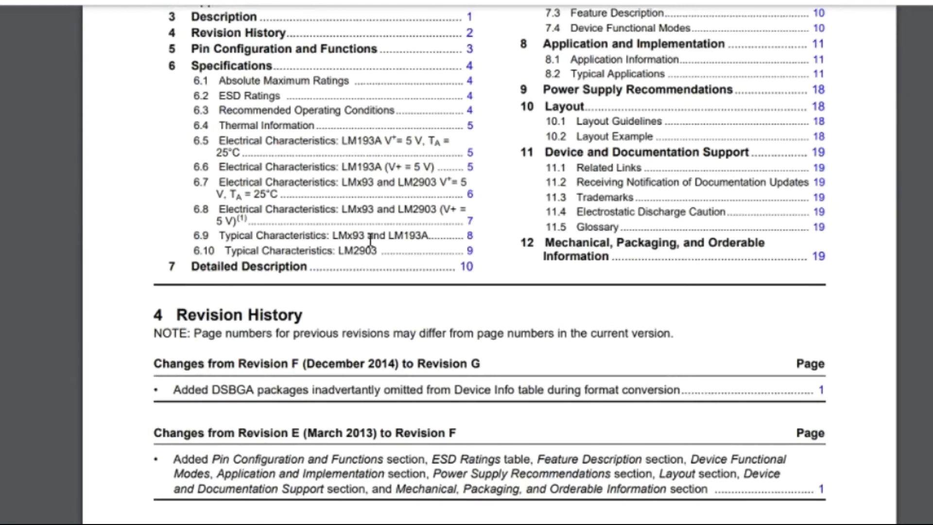
scroll(560, 269, "up", 2)
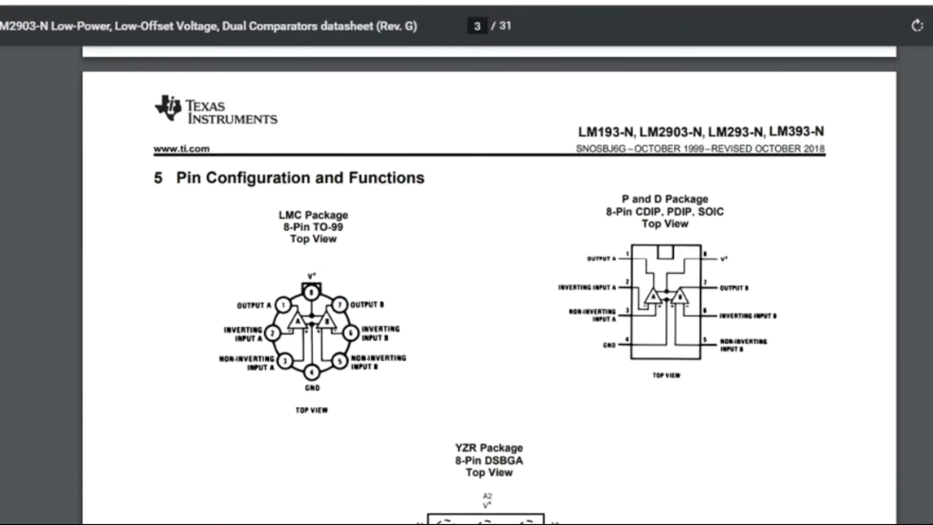
key("ctrl+plus")
key("ctrl+plus")
key("ctrl+plus")
key("ctrl+plus")
key("ctrl+plus")
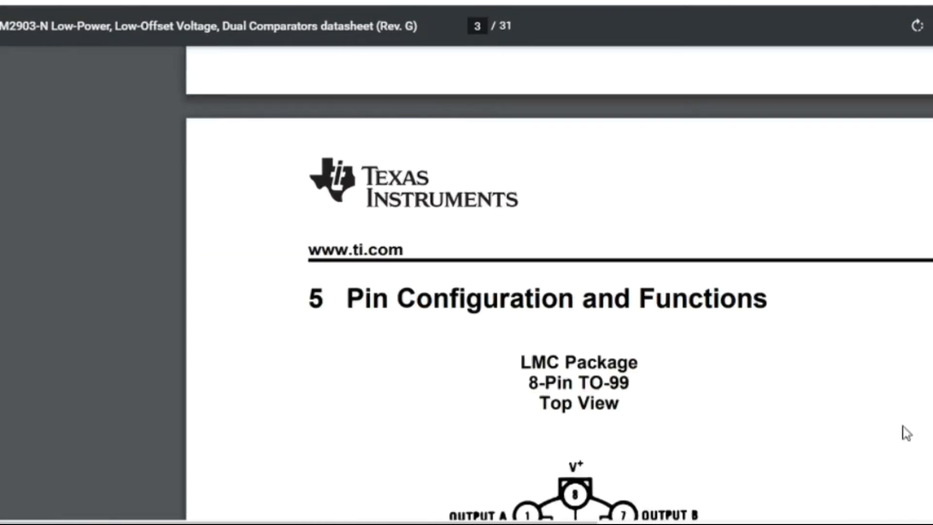
left_click_drag(437, 523, 805, 523)
scroll(850, 405, "down", 8)
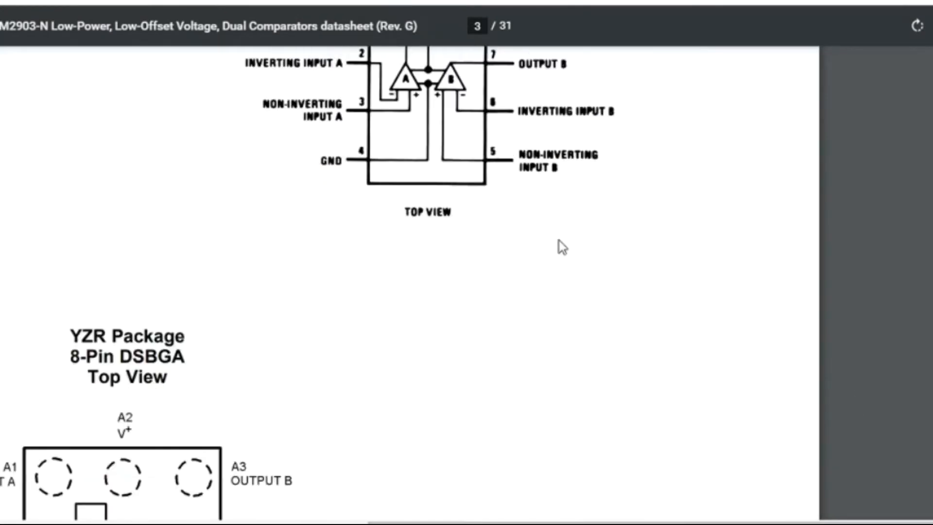
scroll(591, 267, "up", 1)
scroll(592, 267, "up", 3)
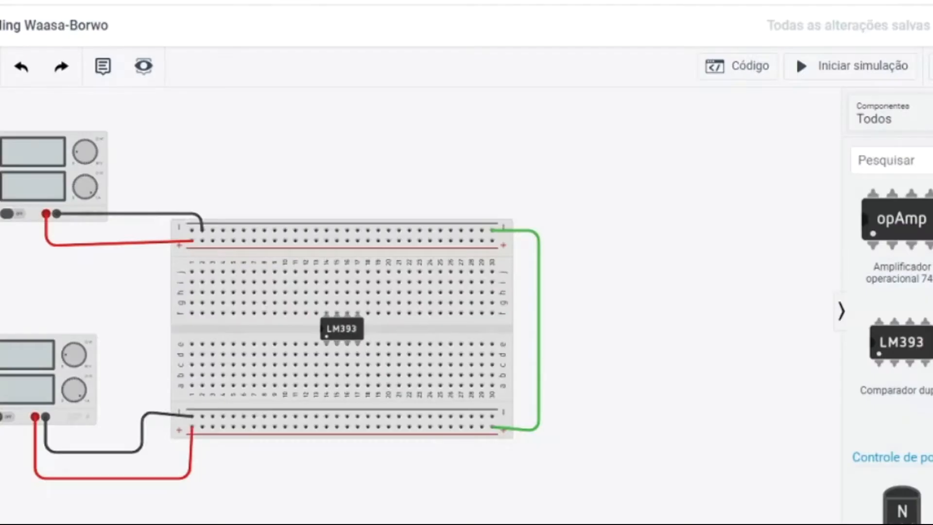
In the Tinkercad circuit, wire the upper positive rail to hole j14 for the LM393's V+ pin and colour the wire red
scroll(340, 347, "up", 5)
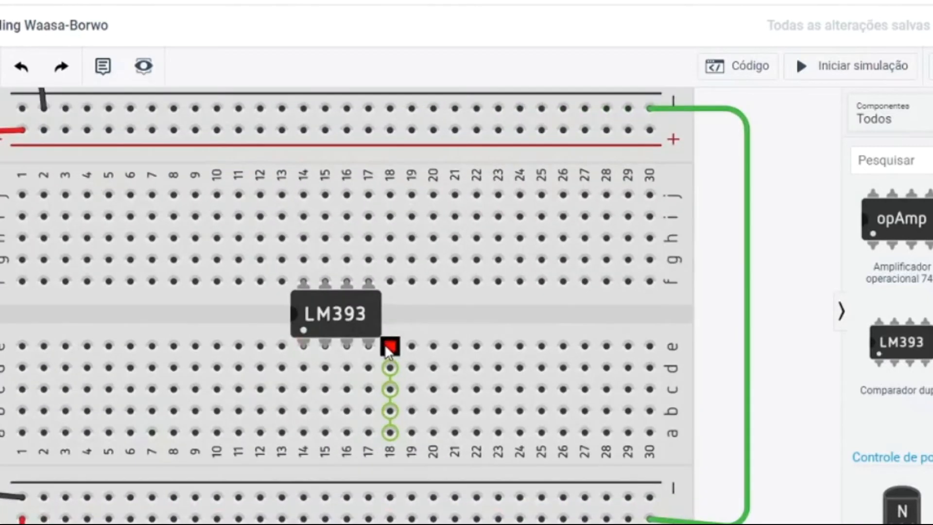
scroll(389, 346, "up", 2)
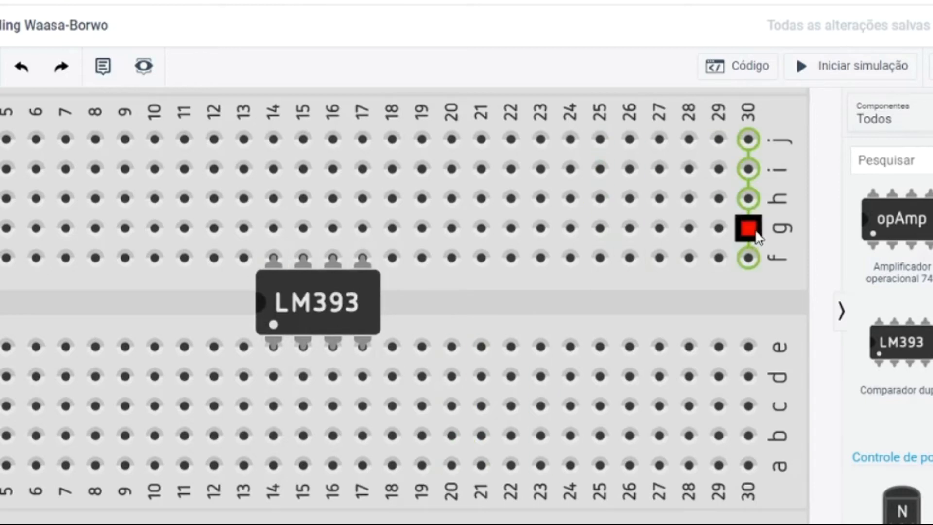
scroll(297, 372, "down", 4)
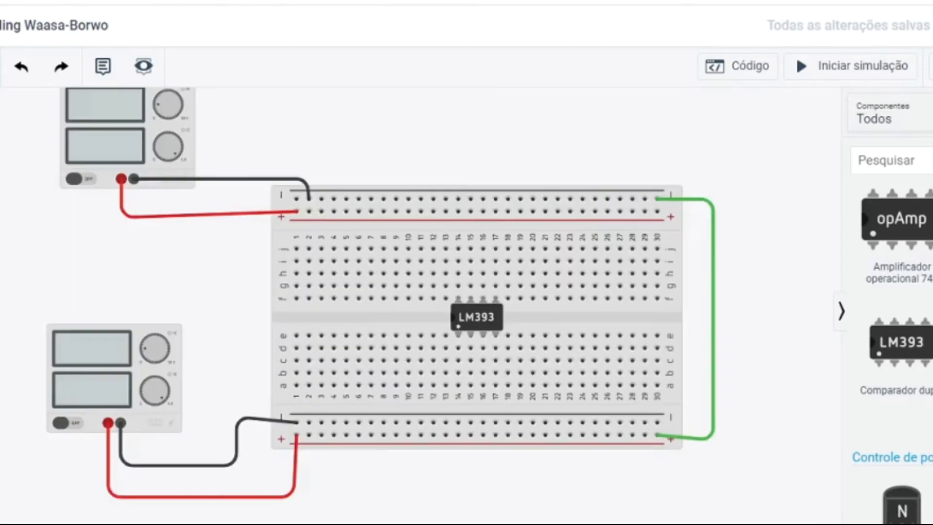
scroll(646, 362, "up", 3)
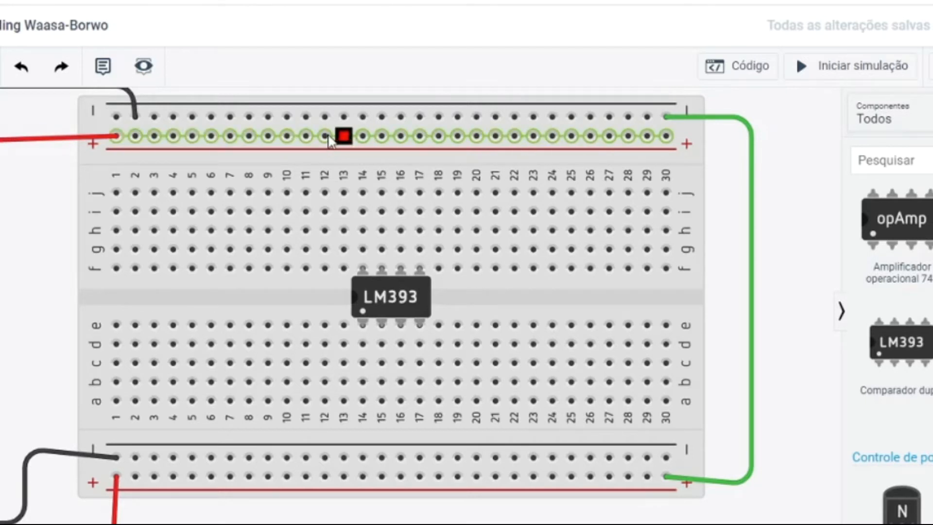
left_click(369, 137)
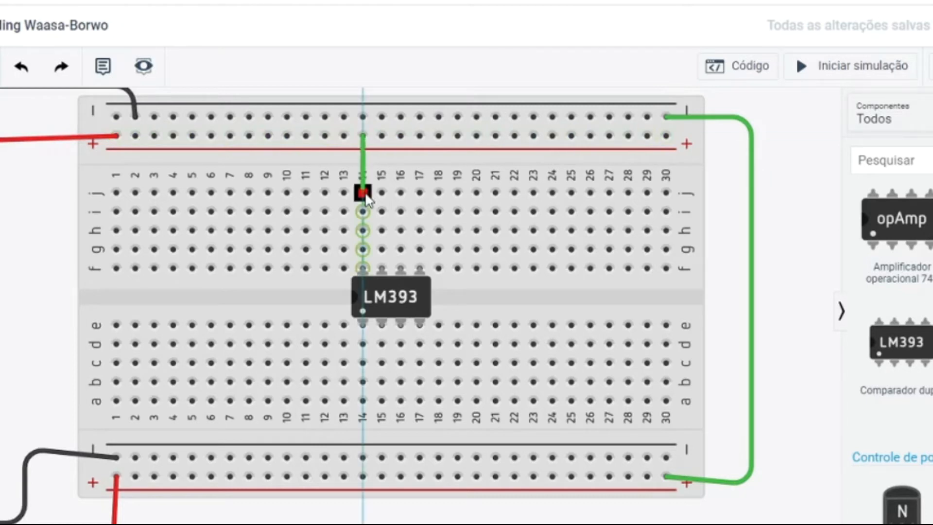
left_click(363, 193)
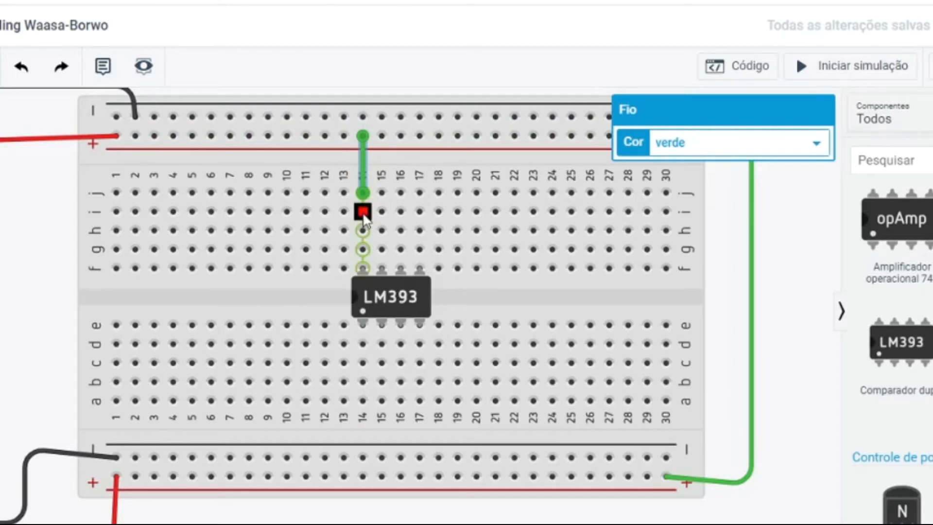
left_click(687, 144)
left_click(693, 178)
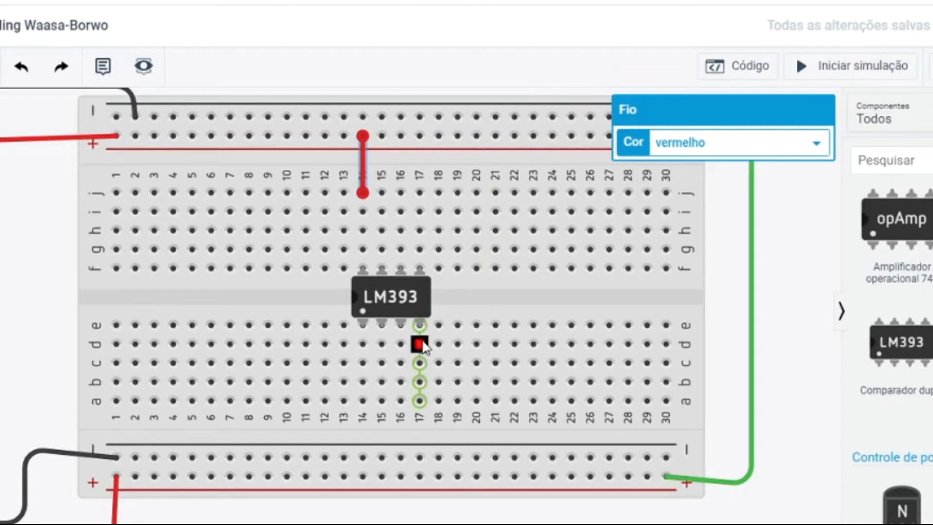
Wire hole a17 at the LM393's GND pin to the lower negative rail and colour the wire black
left_click(420, 400)
left_click(420, 457)
left_click(724, 142)
left_click(720, 161)
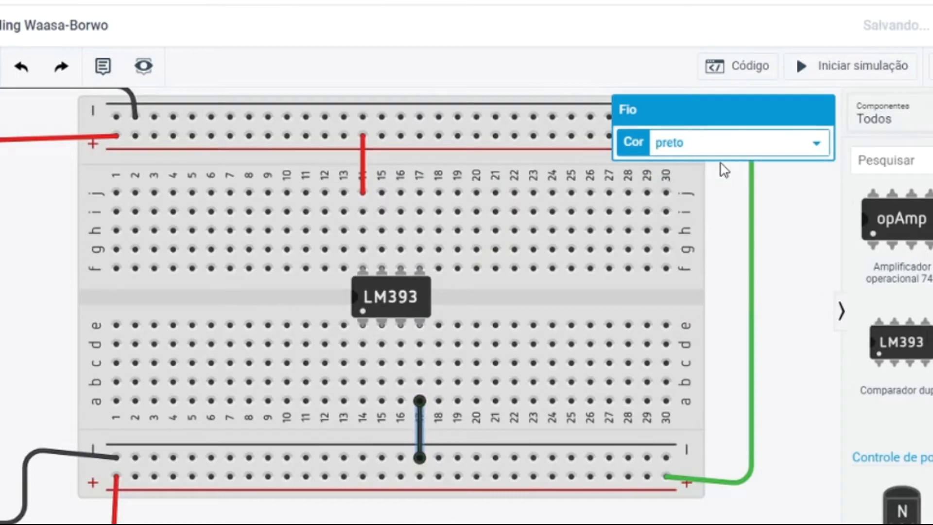
left_click(710, 325)
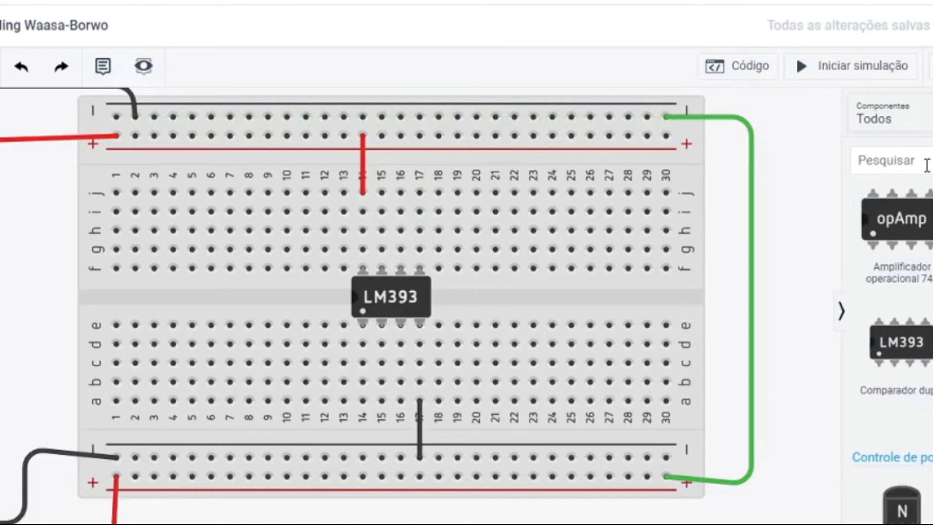
Place two more power supplies side by side above the breadboard
scroll(627, 268, "down", 3)
scroll(752, 260, "down", 1)
left_click(894, 160)
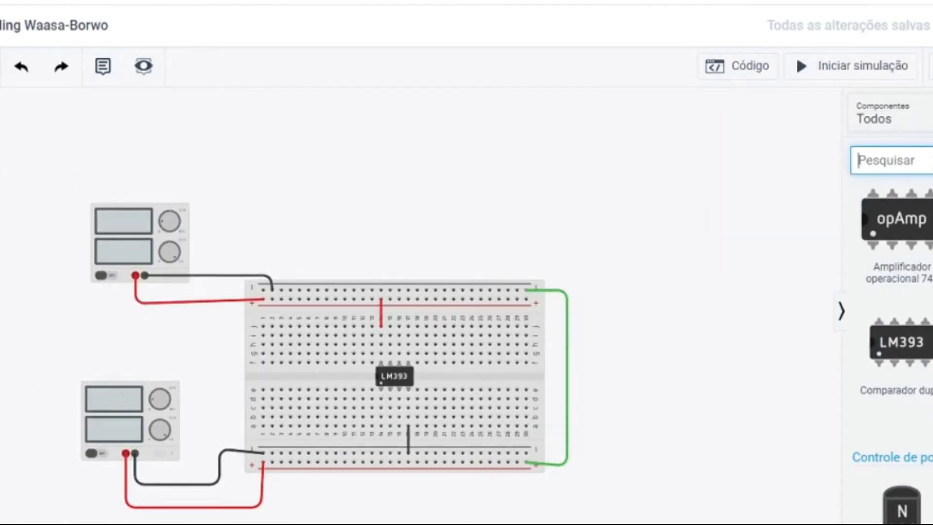
scroll(892, 355, "down", 5)
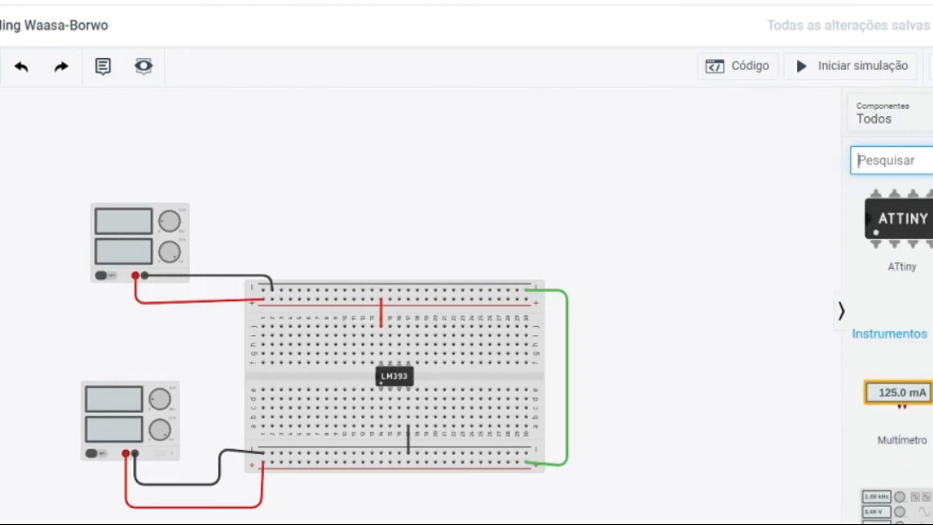
left_click_drag(930, 396, 440, 188)
scroll(564, 210, "up", 3)
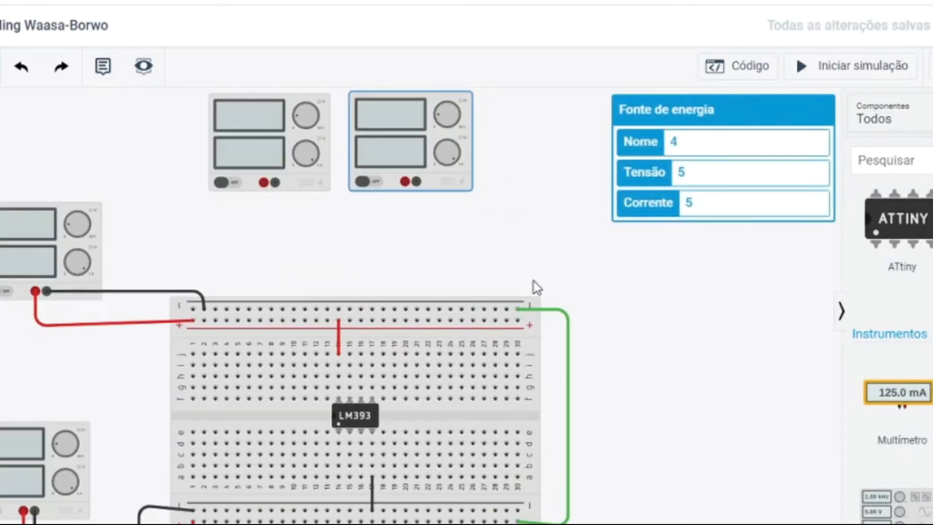
Wire the negative terminals of the two new power supplies to the upper negative rail at columns 8 and 21, colouring the wires black
left_click(275, 183)
left_click(271, 308)
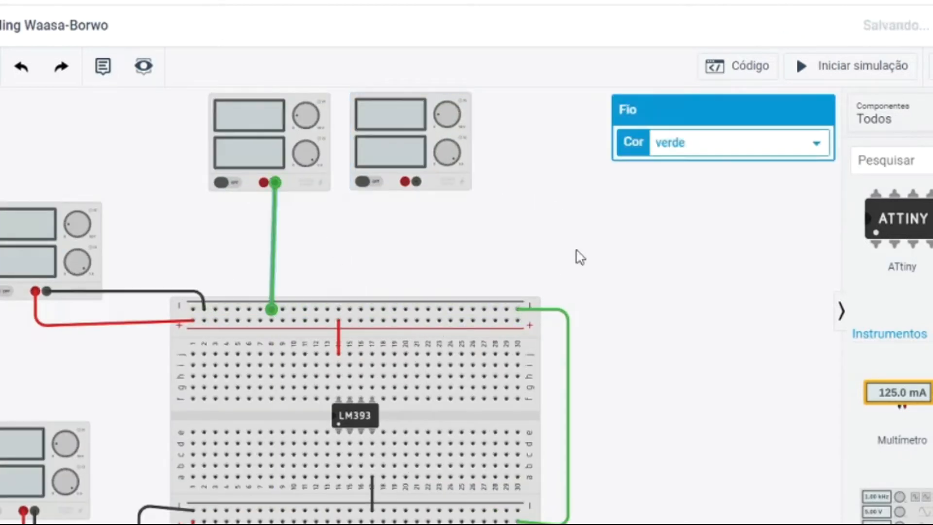
left_click(416, 181)
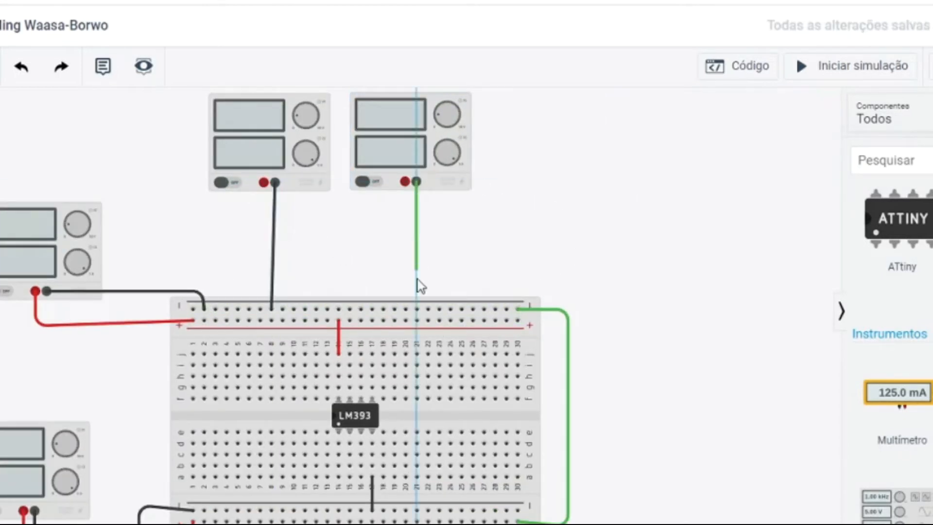
left_click(417, 309)
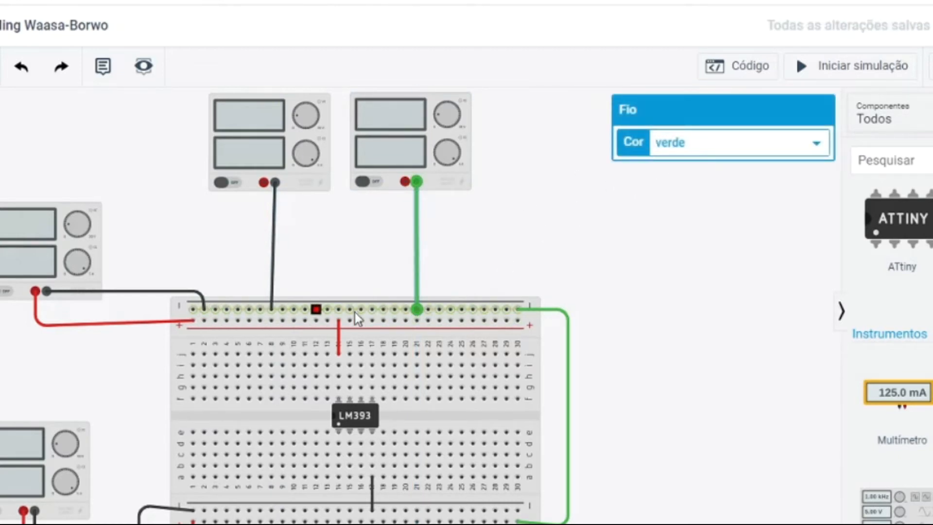
scroll(685, 393, "down", 1)
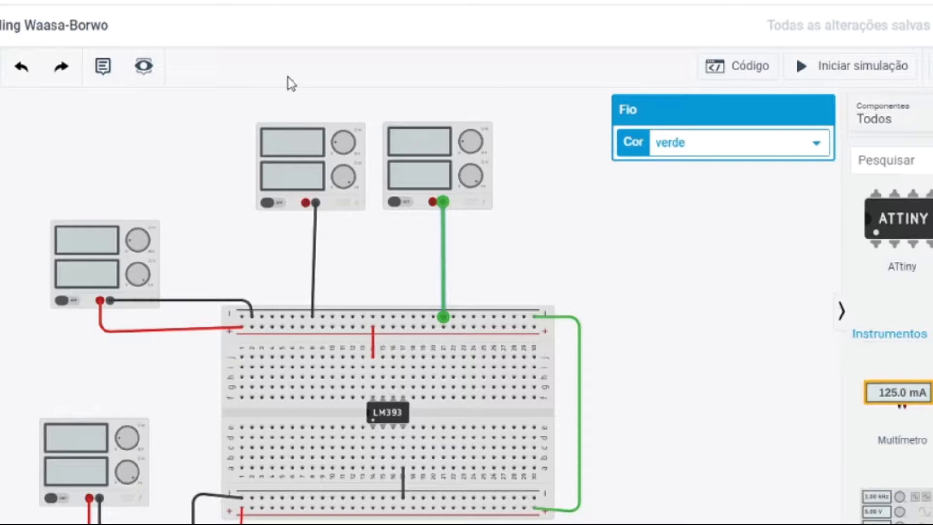
left_click(714, 146)
left_click(669, 163)
left_click(306, 202)
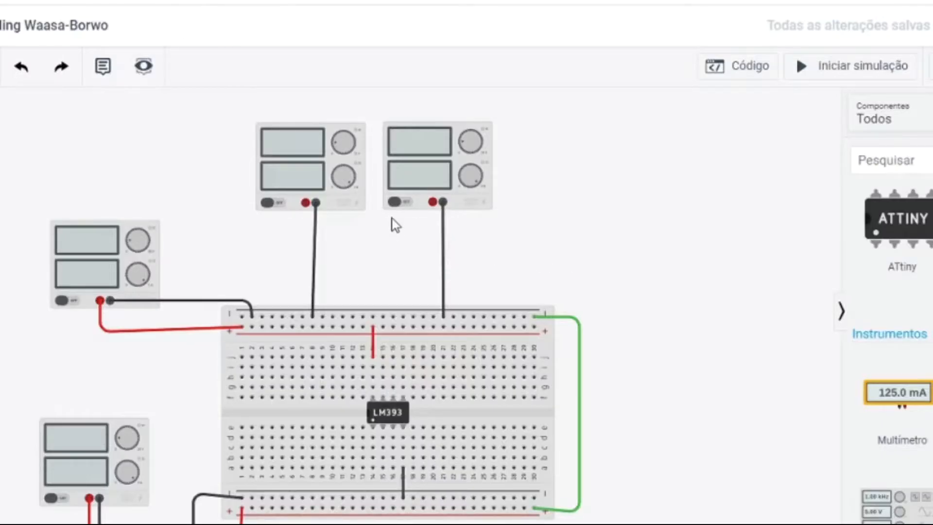
Wire hole j16 above the LM393 to the positive terminal of the supply above columns 2 to 12 and colour the wire red
scroll(342, 309, "up", 2)
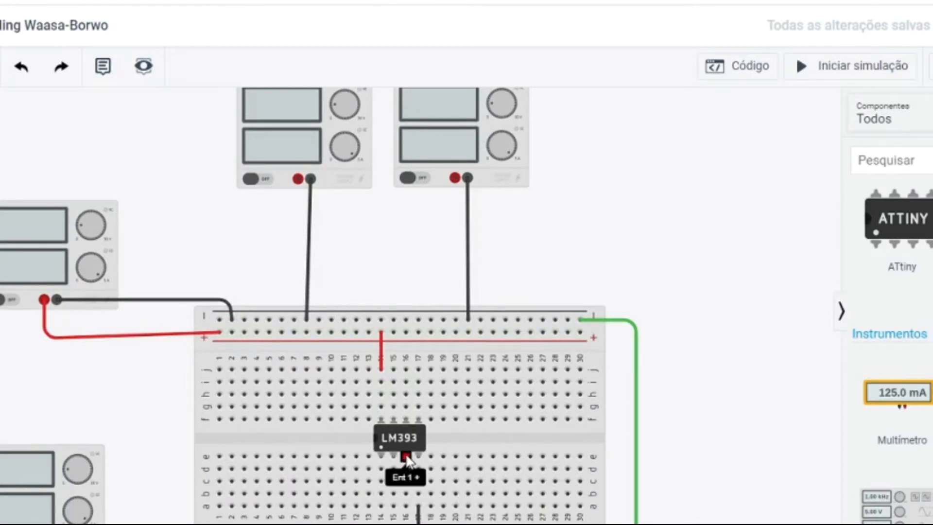
left_click_drag(408, 420, 406, 376)
left_click(407, 370)
left_click(406, 231)
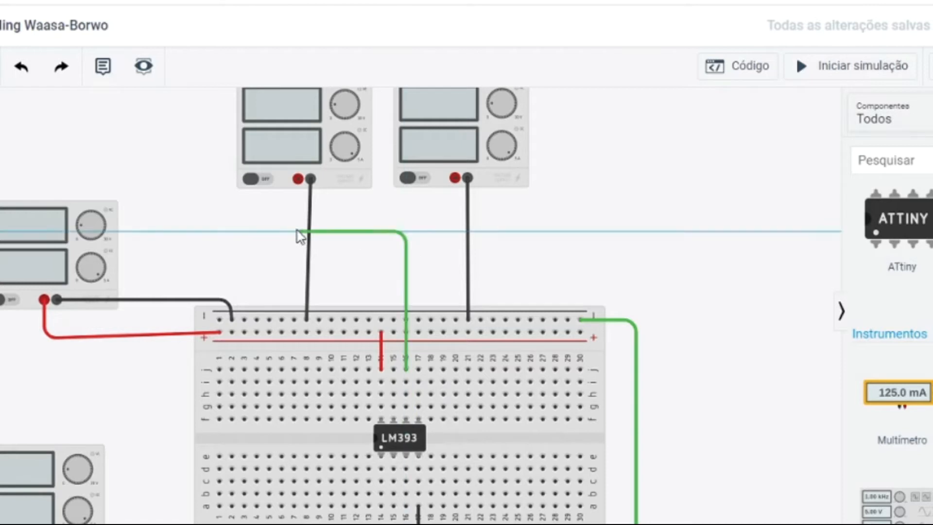
left_click(294, 232)
left_click(298, 180)
left_click(694, 143)
left_click(700, 179)
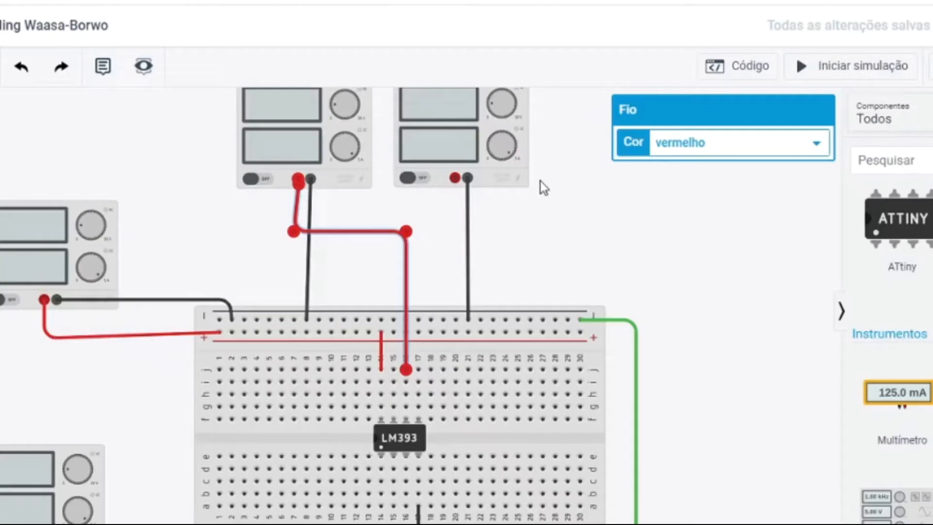
Route a wire from the other new supply's positive terminal to hole j17 above the LM393 and colour it red
left_click(454, 177)
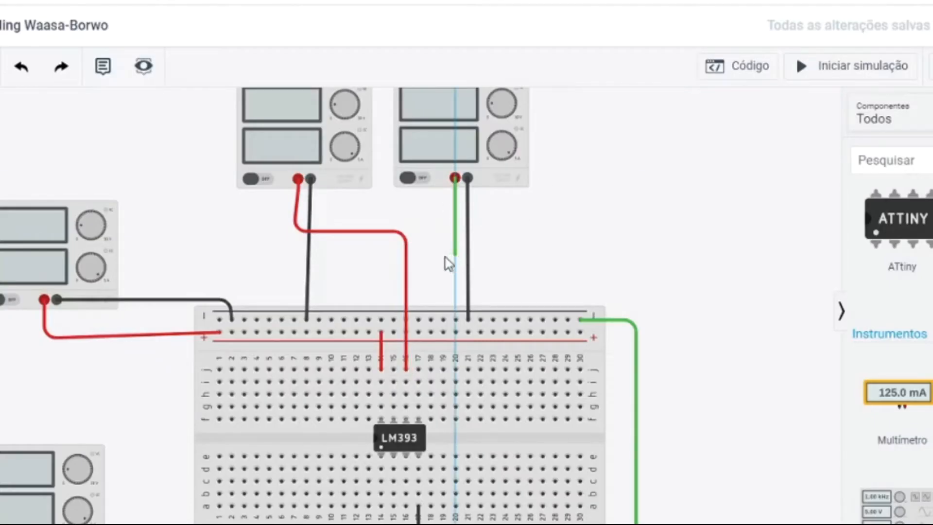
left_click(455, 257)
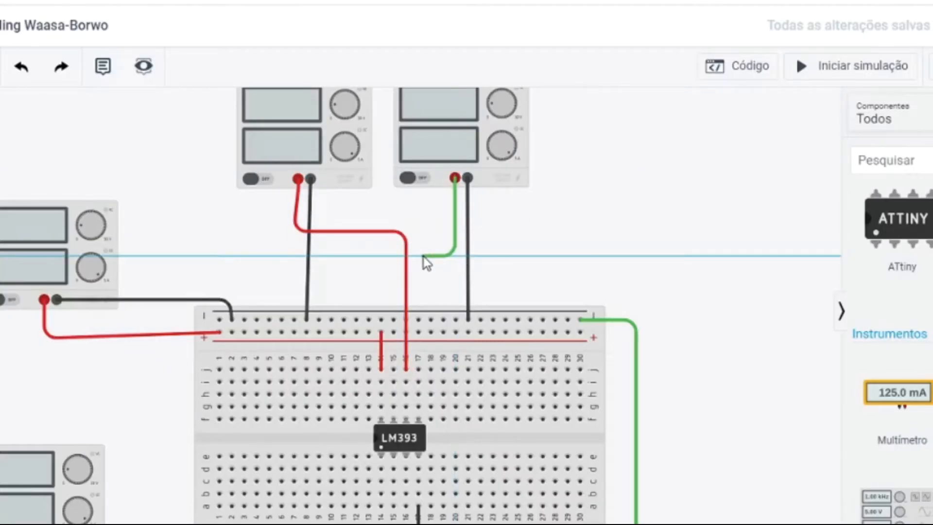
left_click(422, 257)
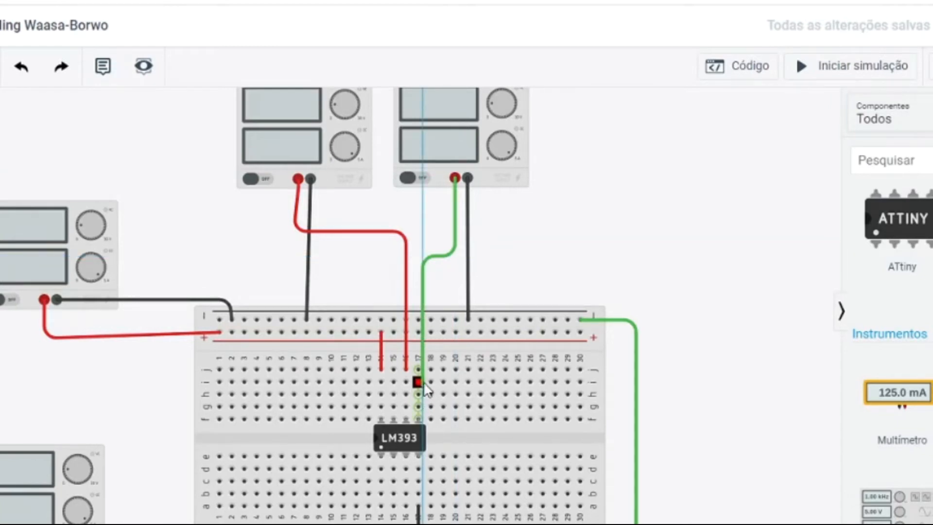
left_click(418, 370)
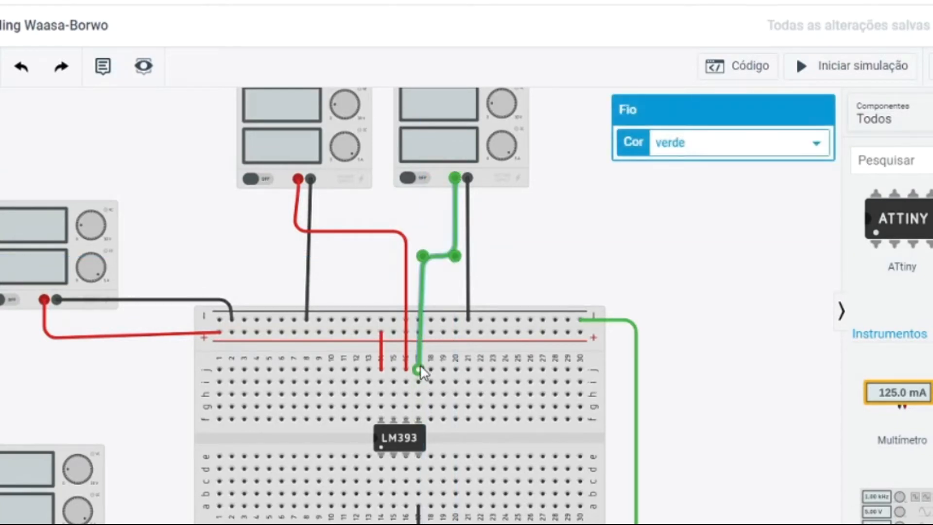
left_click(695, 143)
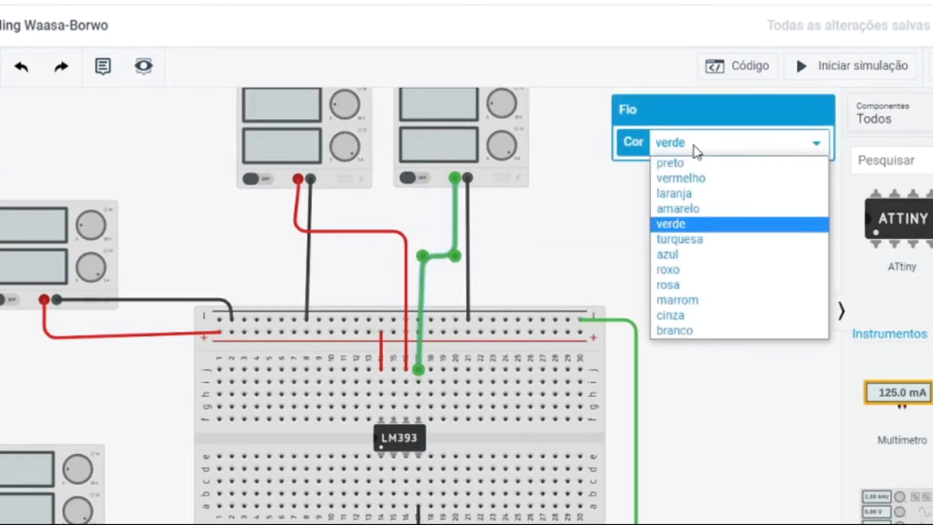
left_click(701, 180)
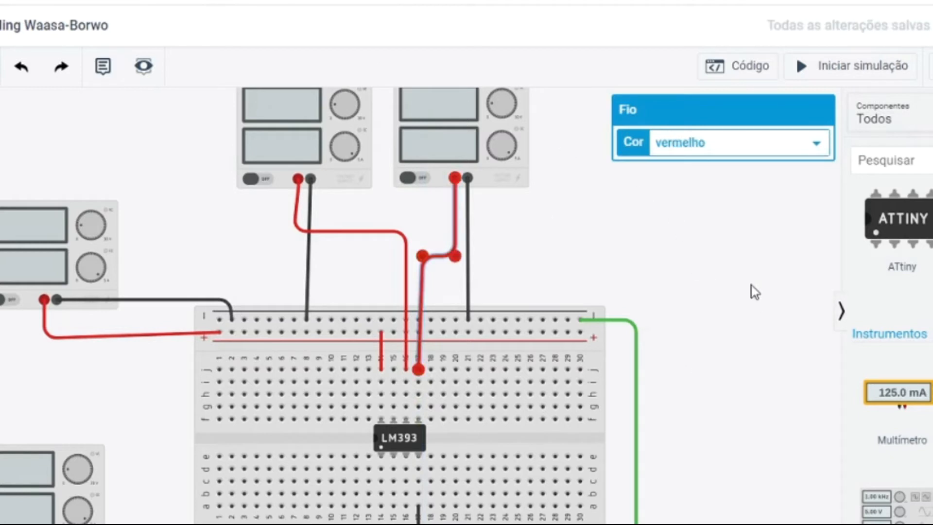
left_click(709, 260)
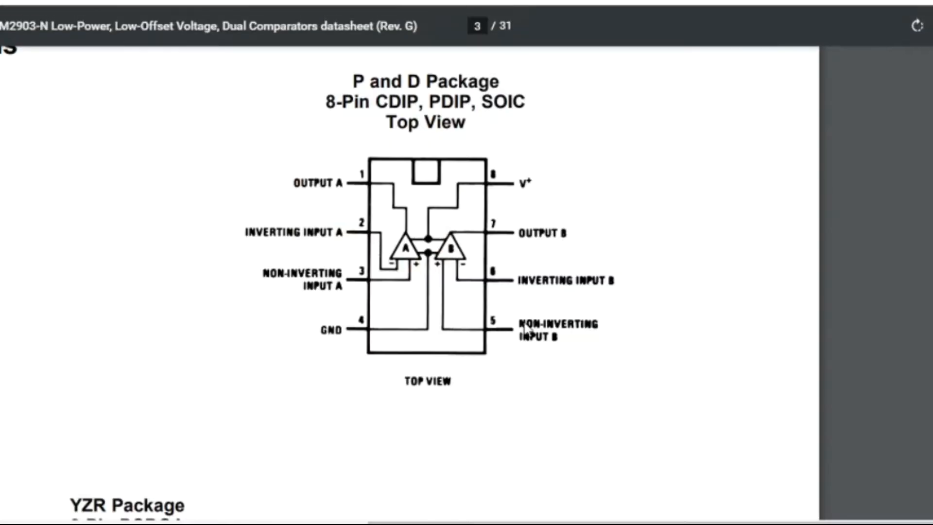
In the comparator datasheet, find the Functional Block Diagram section on page 10 and examine the enlarged Basic Comparator figure
scroll(524, 323, "down", 5)
scroll(524, 323, "down", 15)
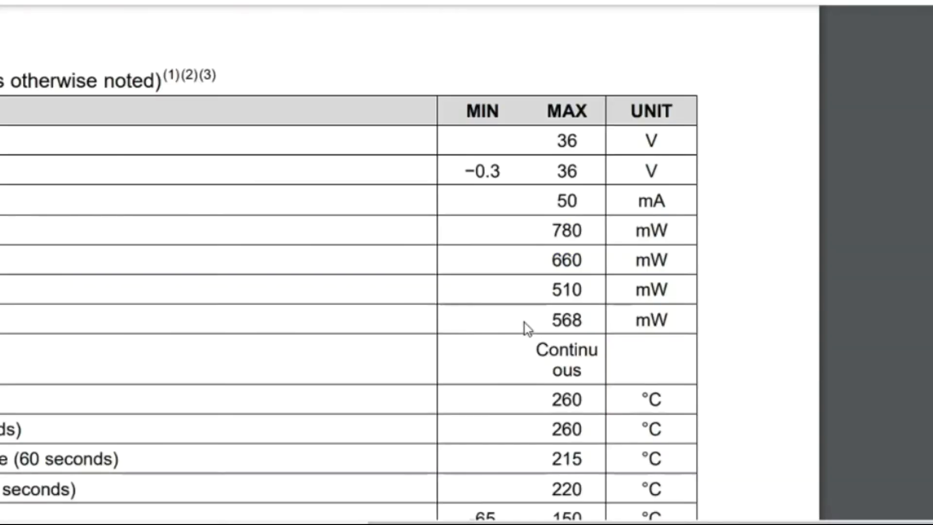
scroll(524, 323, "left", 2)
scroll(622, 329, "down", 20)
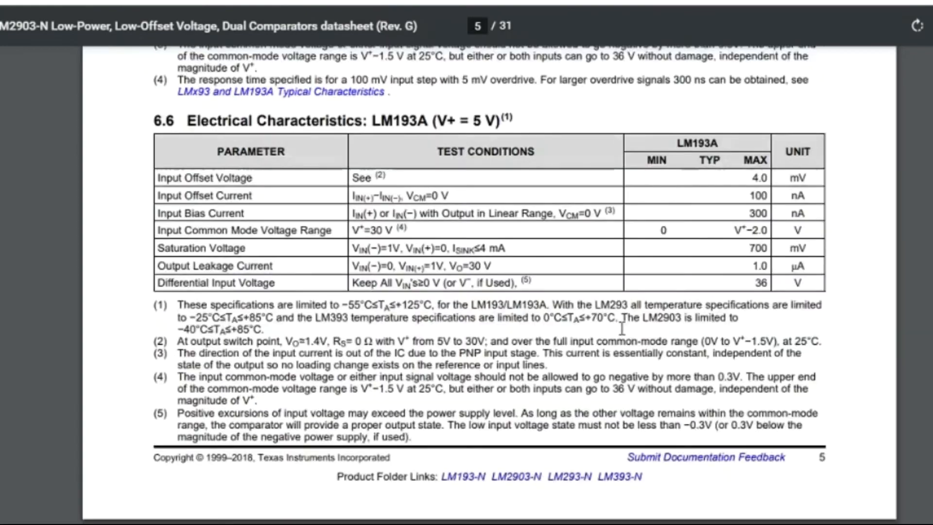
scroll(622, 329, "down", 20)
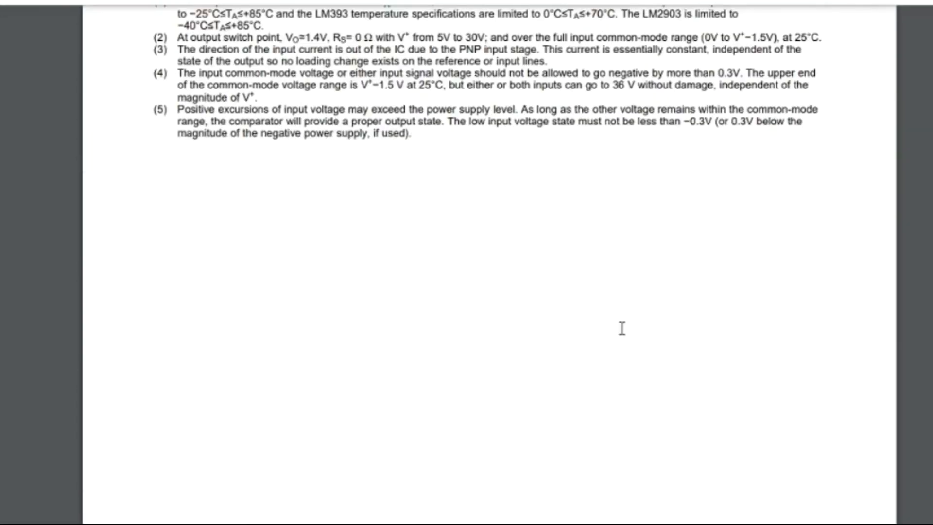
scroll(619, 327, "down", 15)
scroll(621, 326, "up", 3)
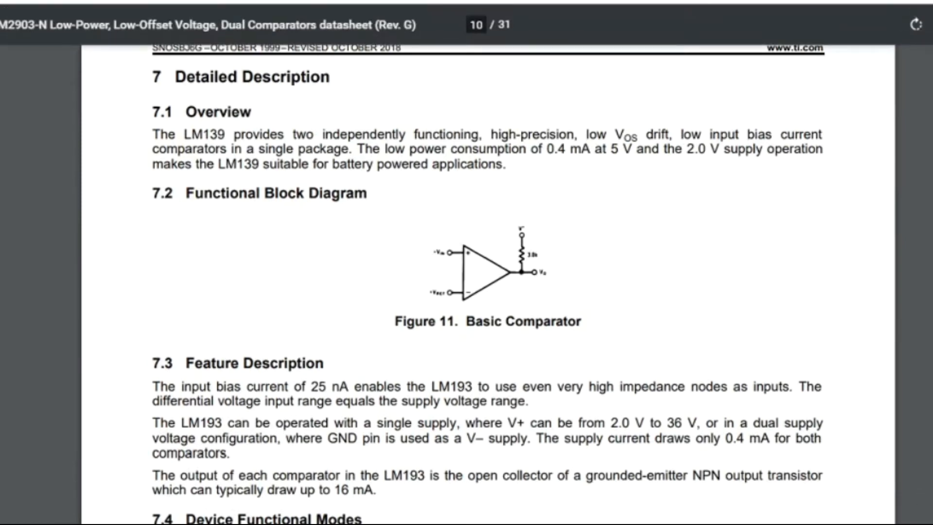
key("ctrl+plus")
key("ctrl+plus")
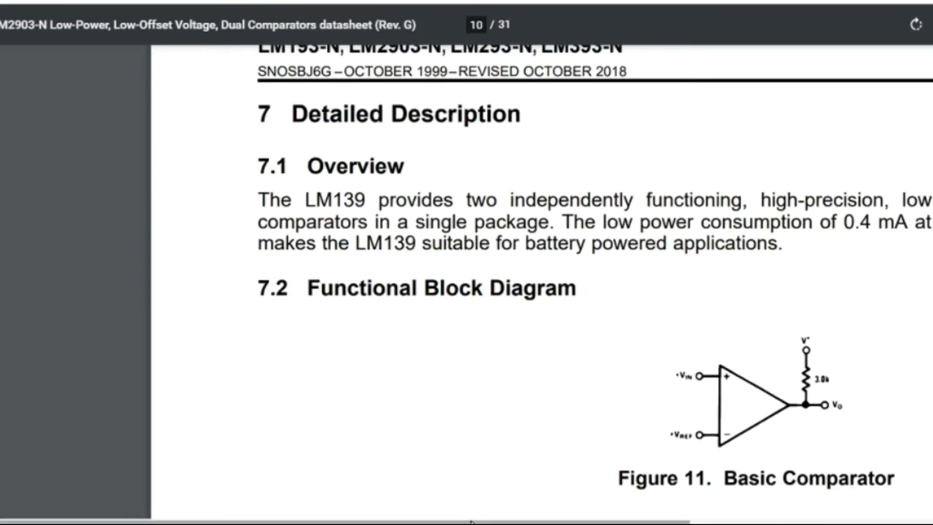
left_click_drag(486, 522, 725, 522)
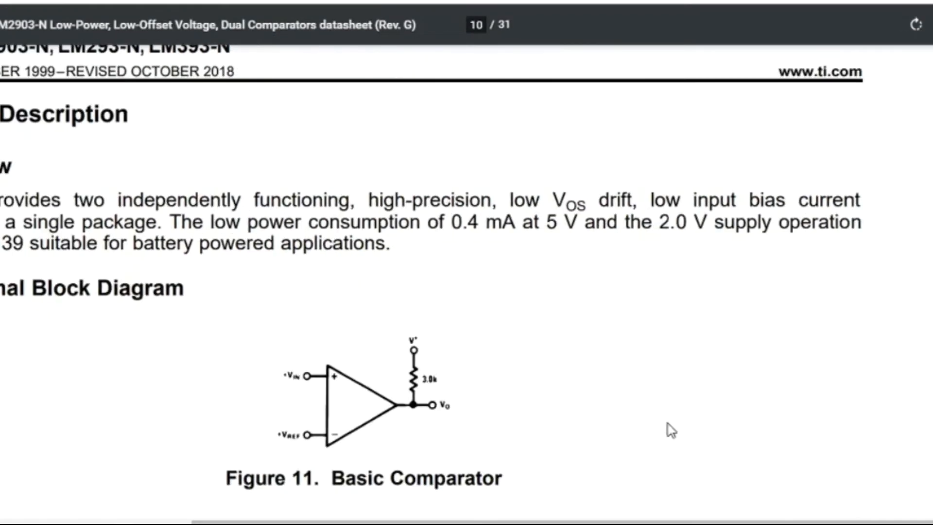
scroll(670, 431, "down", 2)
scroll(671, 431, "down", 1)
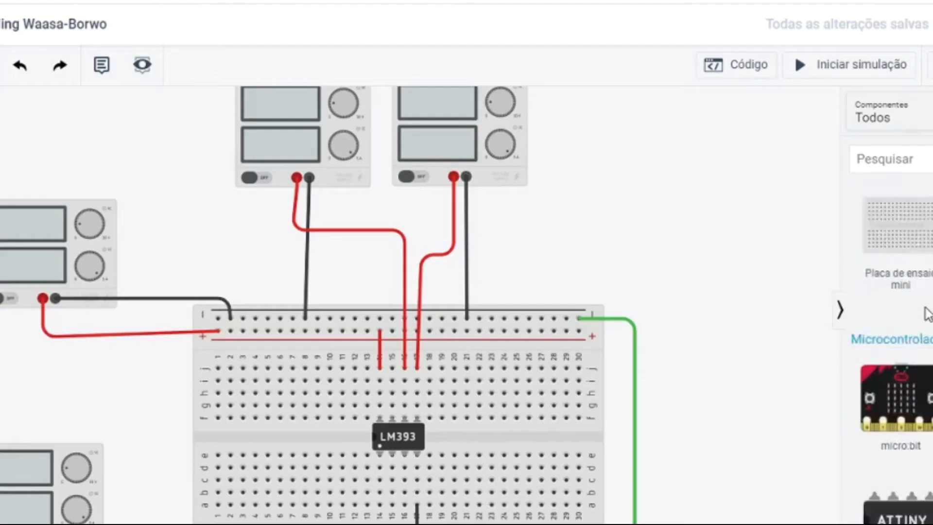
In the Tinkercad circuit, add a resistor in the empty area beside the breadboard and set its resistance to 3 kΩ
scroll(926, 312, "up", 10)
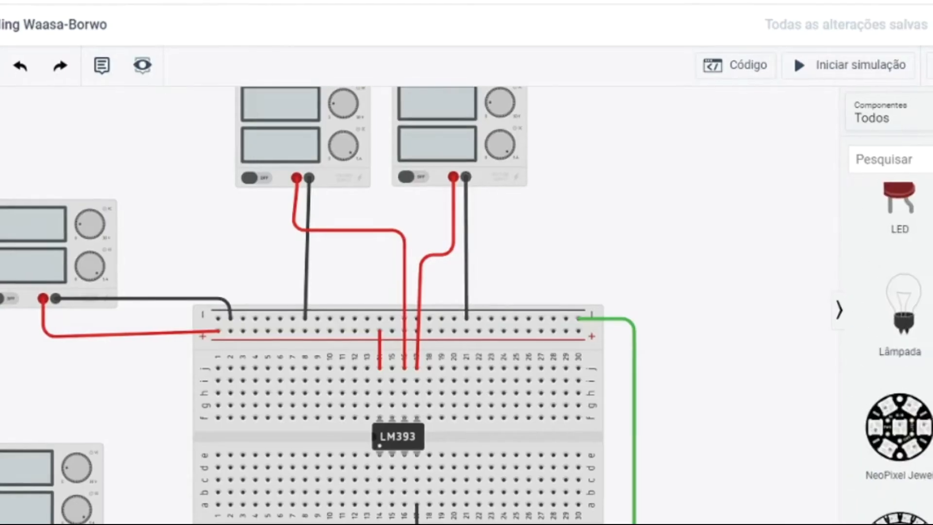
scroll(914, 313, "up", 10)
left_click(901, 262)
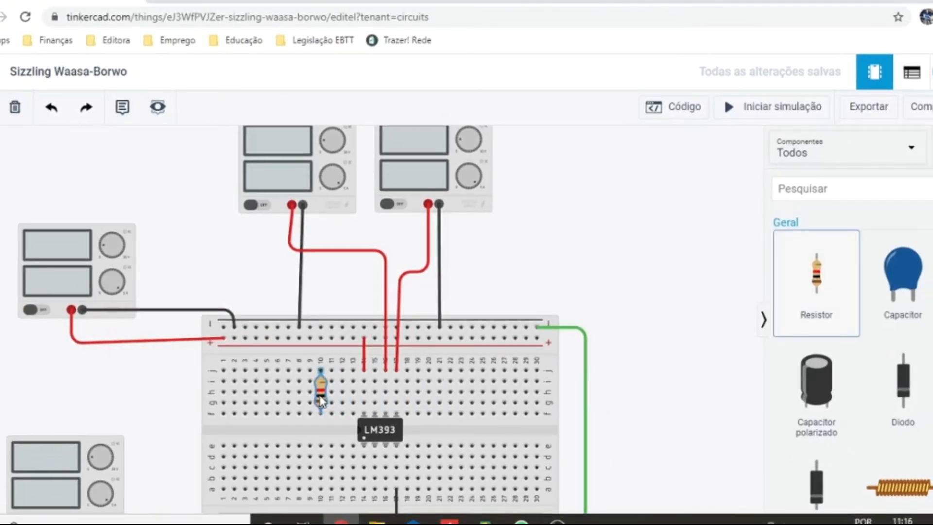
left_click(664, 391)
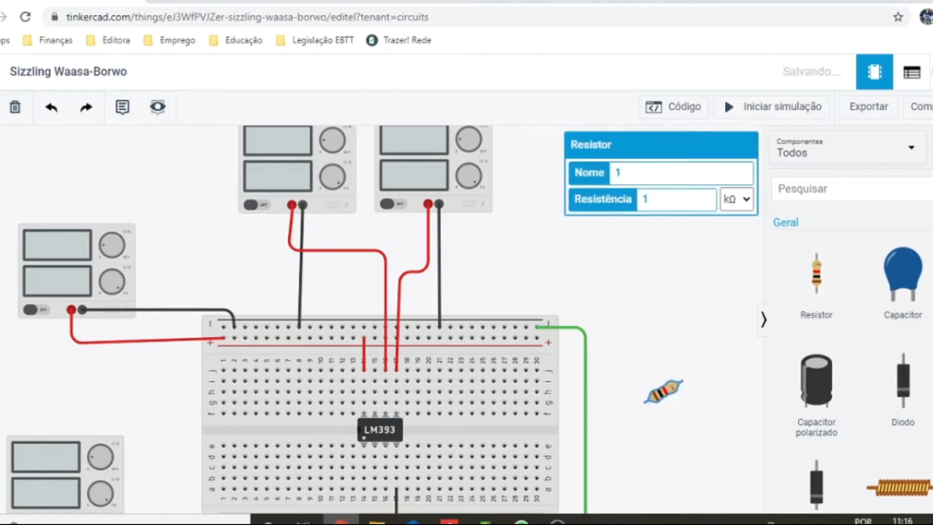
left_click(675, 200)
key("BackSpace")
type("3")
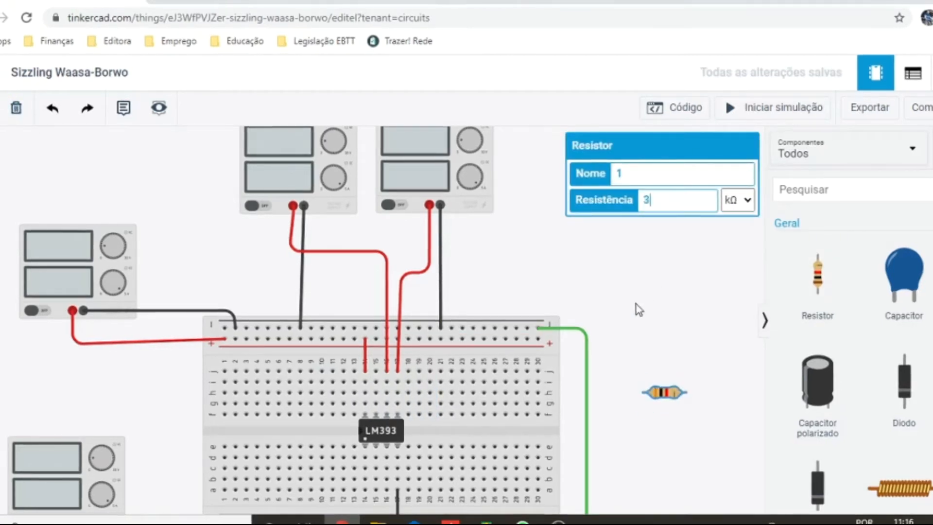
Place the resistor in row g between columns 11 and 15, and wire hole h11 to the upper positive rail in red
left_click_drag(674, 394, 410, 411)
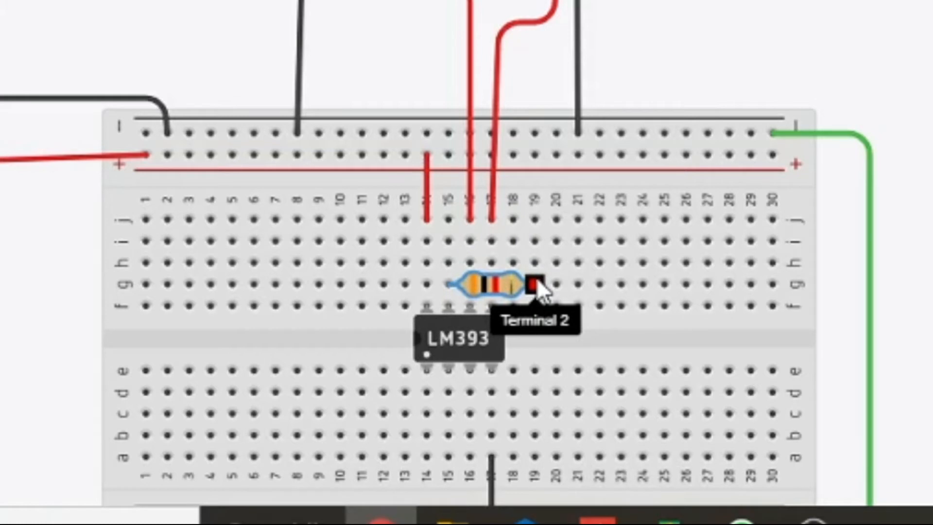
left_click_drag(435, 285, 416, 284)
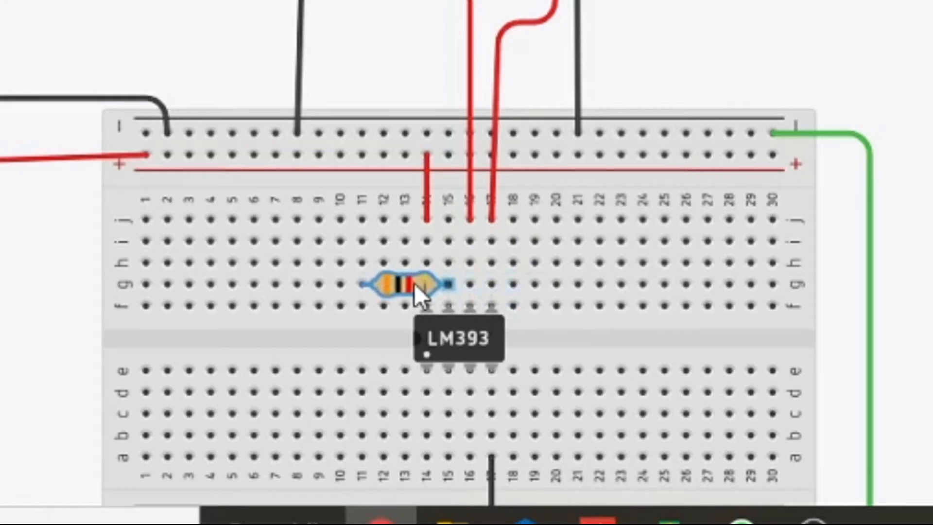
left_click(362, 265)
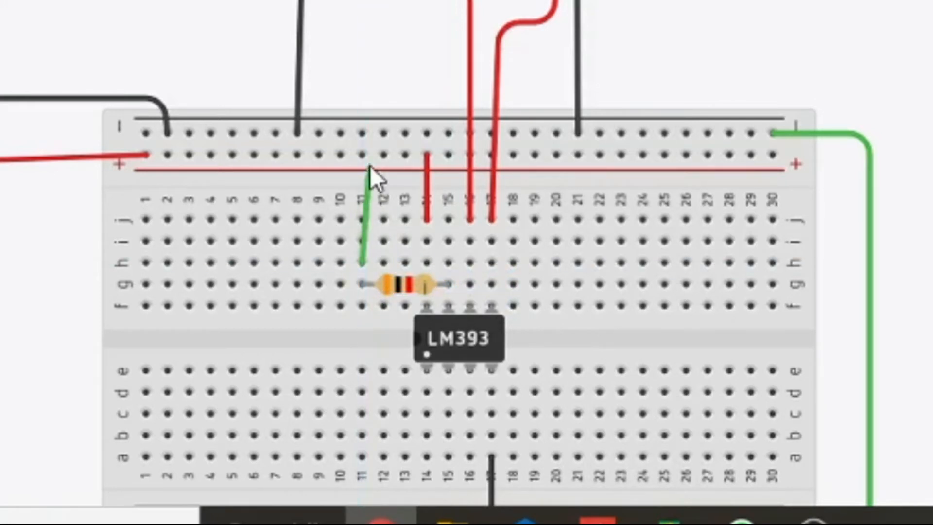
left_click(367, 159)
left_click(926, 3)
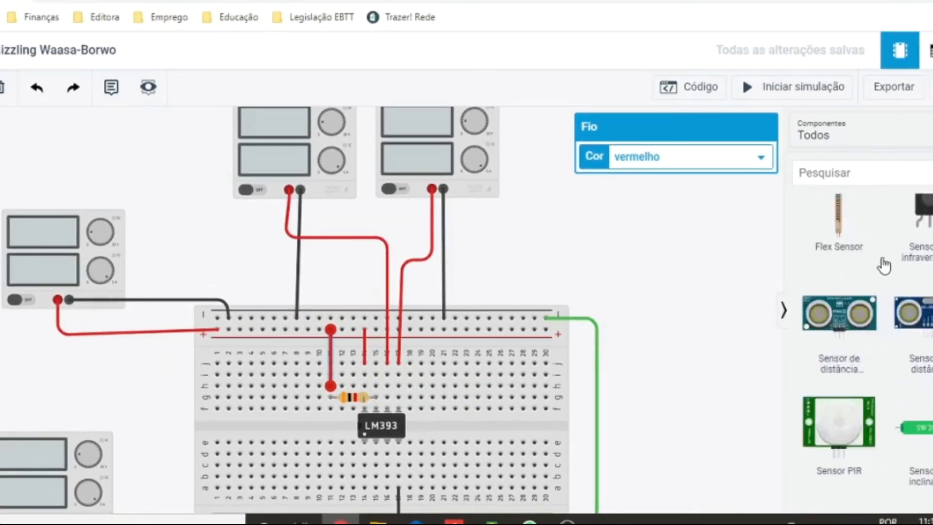
Place a multimeter above and beside the breadboard and wire its negative terminal to the upper negative rail at column 28
scroll(866, 274, "down", 5)
scroll(866, 274, "down", 10)
left_click_drag(822, 313, 667, 306)
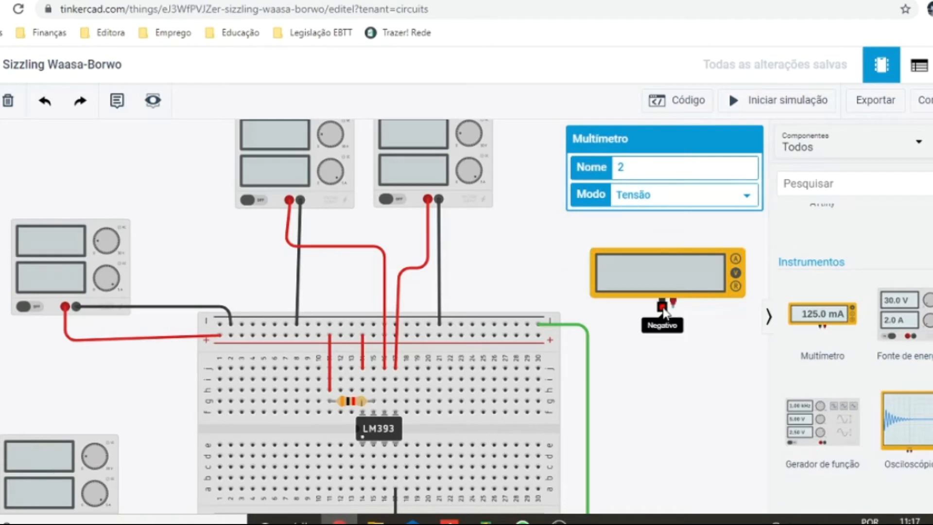
left_click(662, 308)
left_click(518, 306)
left_click(516, 324)
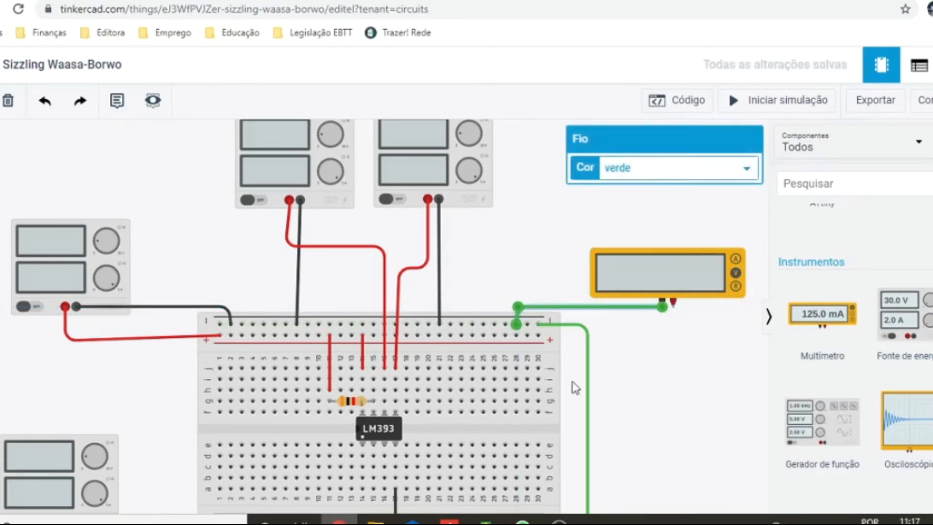
Wire the multimeter's positive terminal to hole h15, at the resistor's end on the LM393 output column
left_click(673, 305)
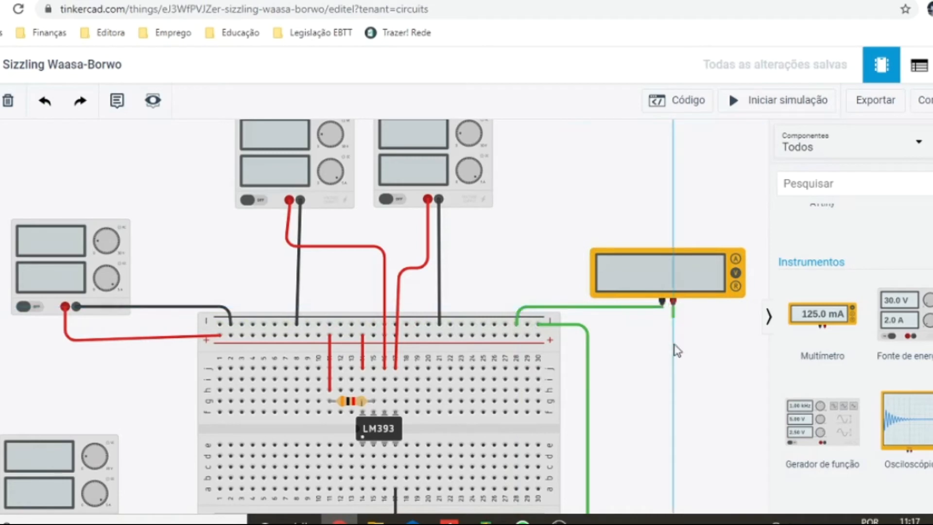
left_click(674, 391)
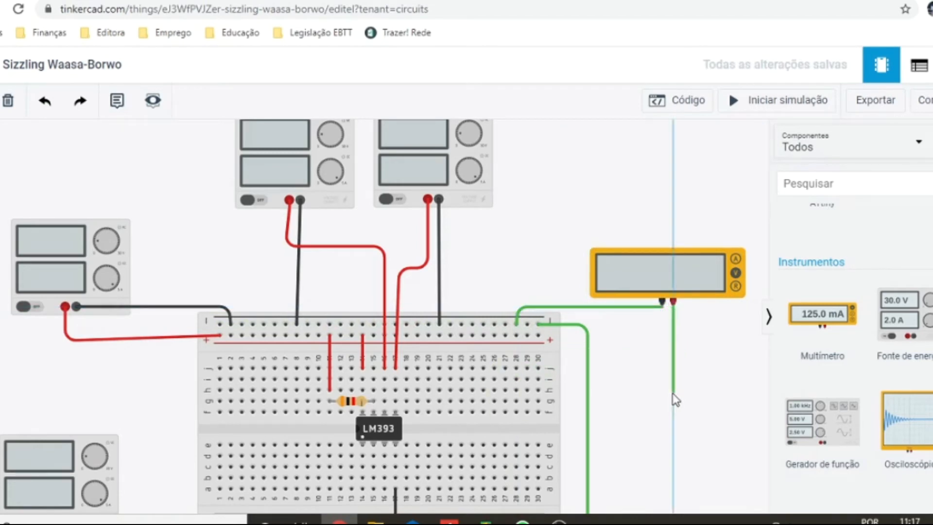
left_click(373, 391)
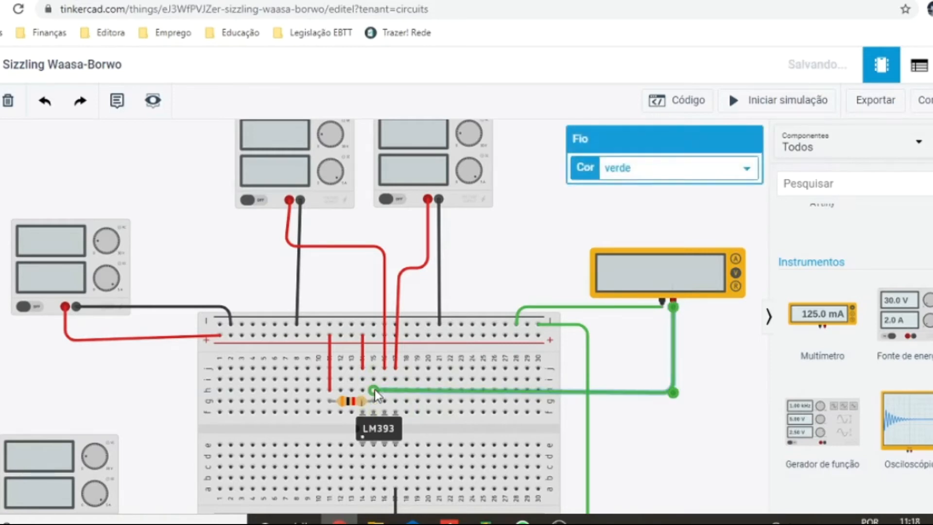
Start the simulation and lower the first input supply's voltage from its dial to 4.20 V
left_click(678, 448)
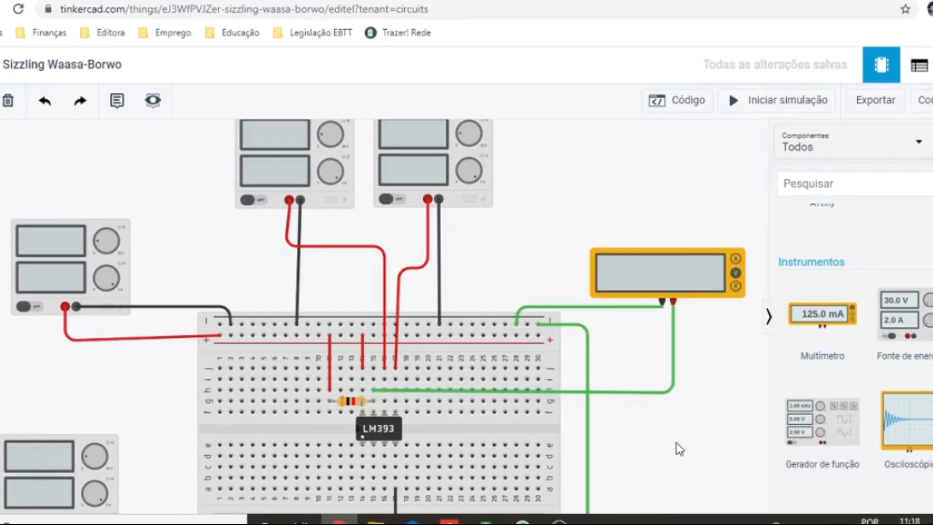
left_click(780, 101)
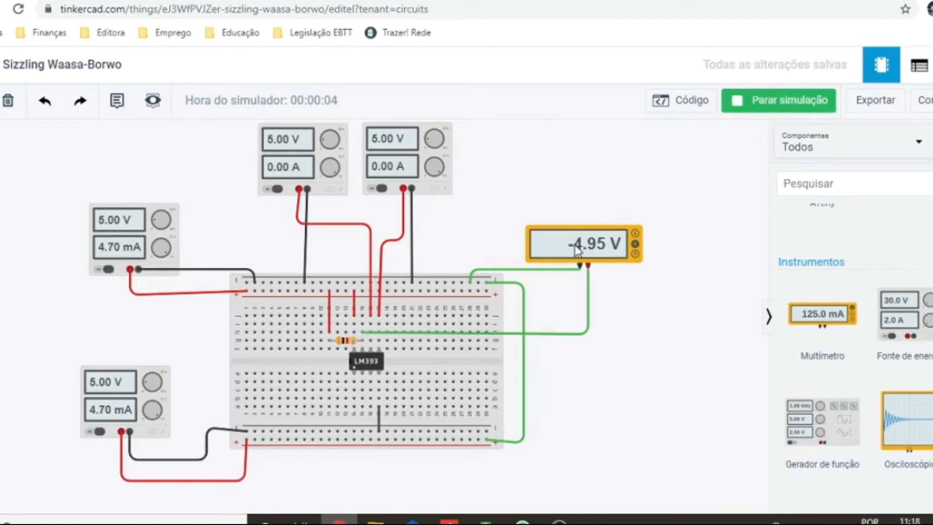
left_click_drag(327, 143, 326, 145)
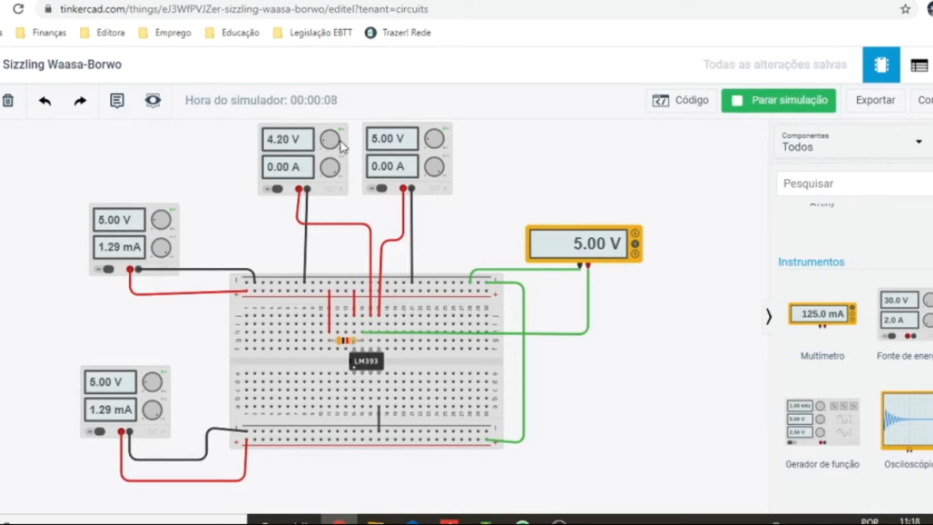
Raise the second input supply to 6.40 V and sweep the first input supply around that level, including 6.00 V and 8.00 V
left_click_drag(429, 137, 430, 142)
left_click_drag(325, 143, 328, 141)
left_click(324, 144)
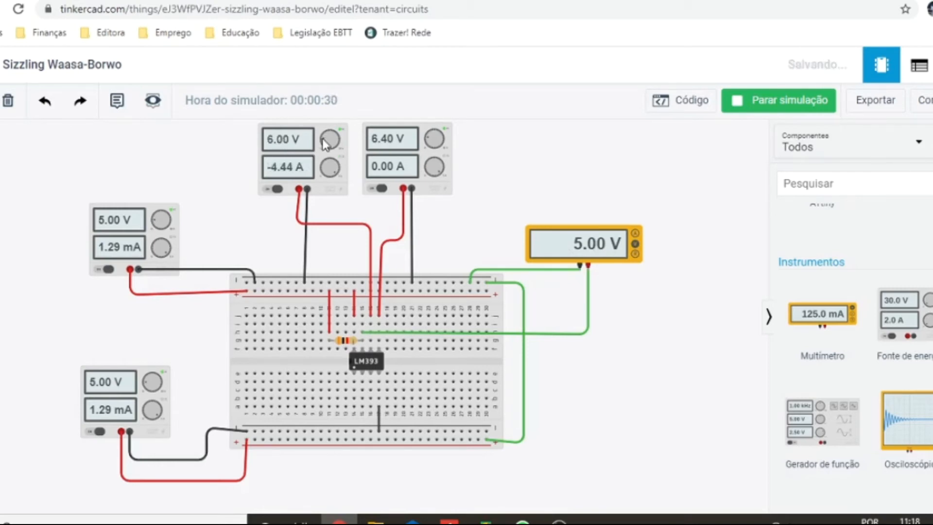
left_click(324, 144)
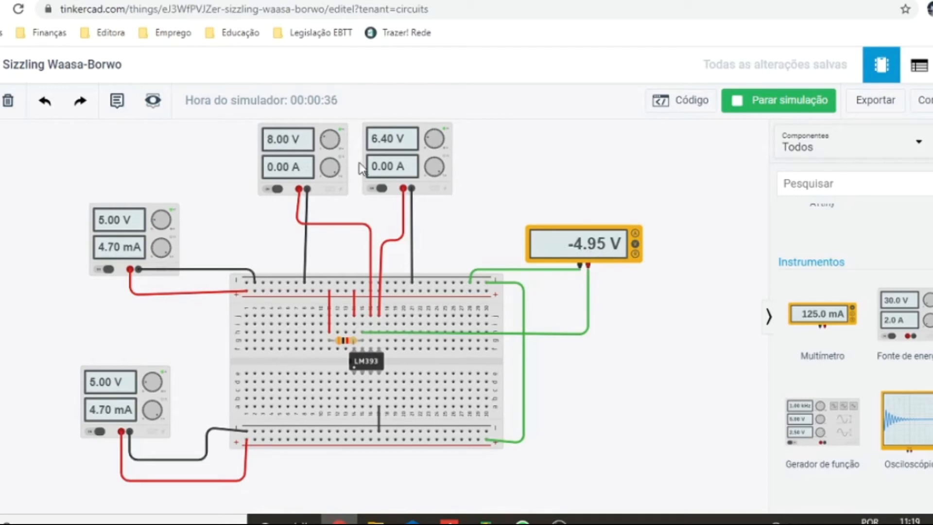
mouse_move(328, 141)
left_mouse_down()
mouse_move(344, 139)
mouse_move(346, 154)
mouse_move(346, 139)
left_mouse_up()
left_click_drag(337, 145, 323, 143)
left_click_drag(325, 144, 321, 146)
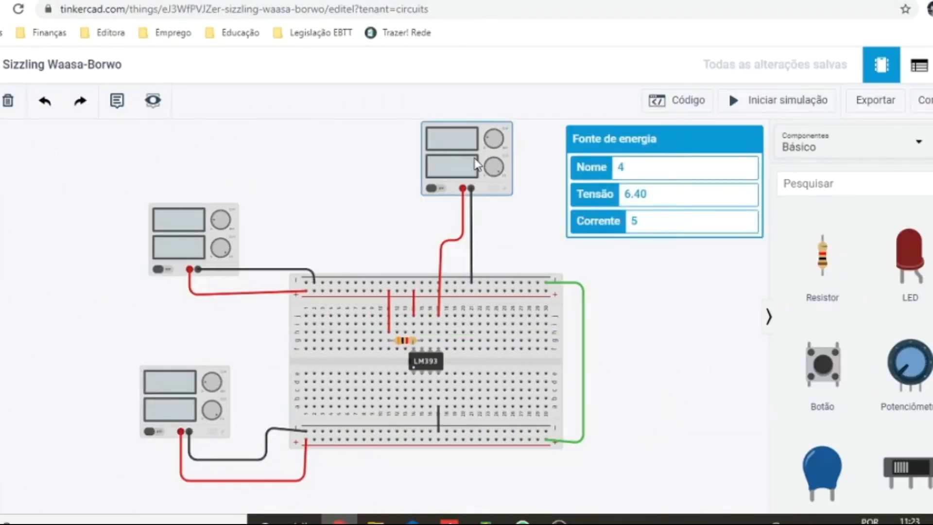
Delete the remaining input supply above the breadboard, and add a potentiometer rotated so that its terminals point upward
key("Delete")
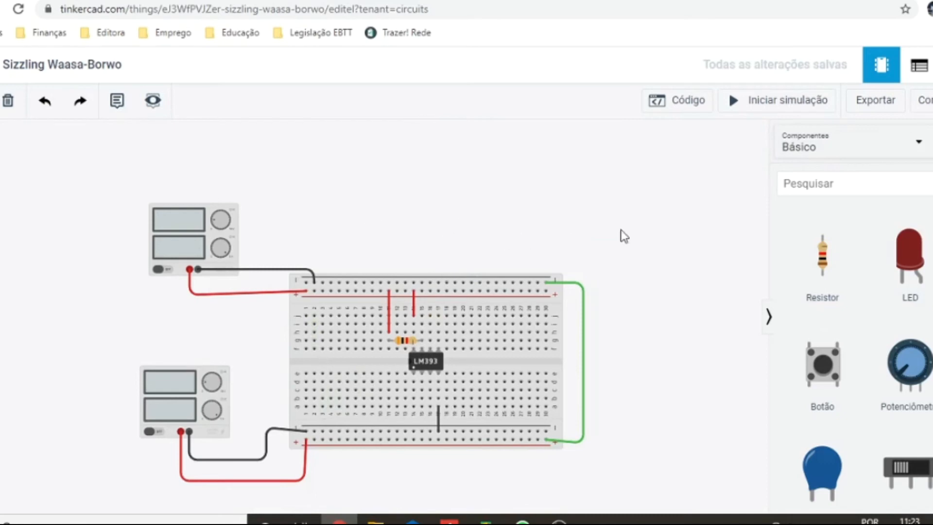
left_click_drag(905, 363, 461, 206)
key("ctrl+r")
key("ctrl+r")
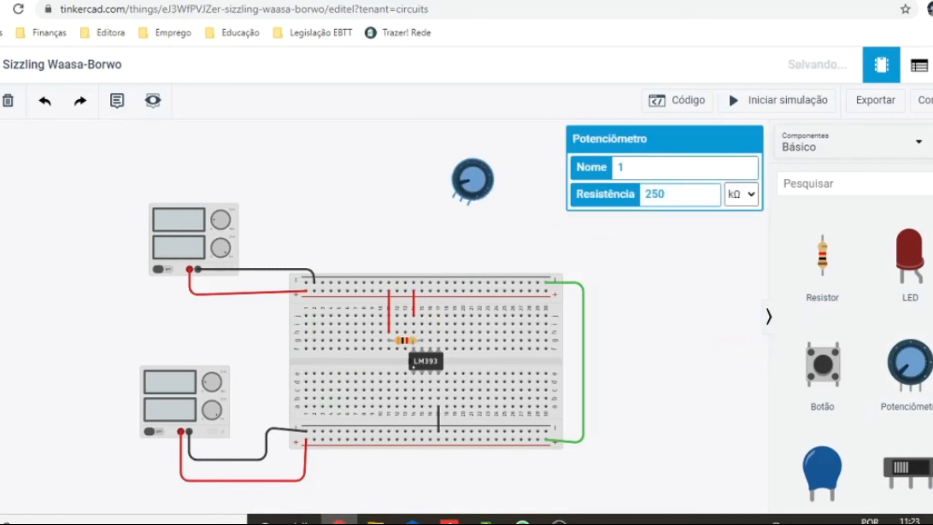
key("r")
key("r")
key("r")
key("r")
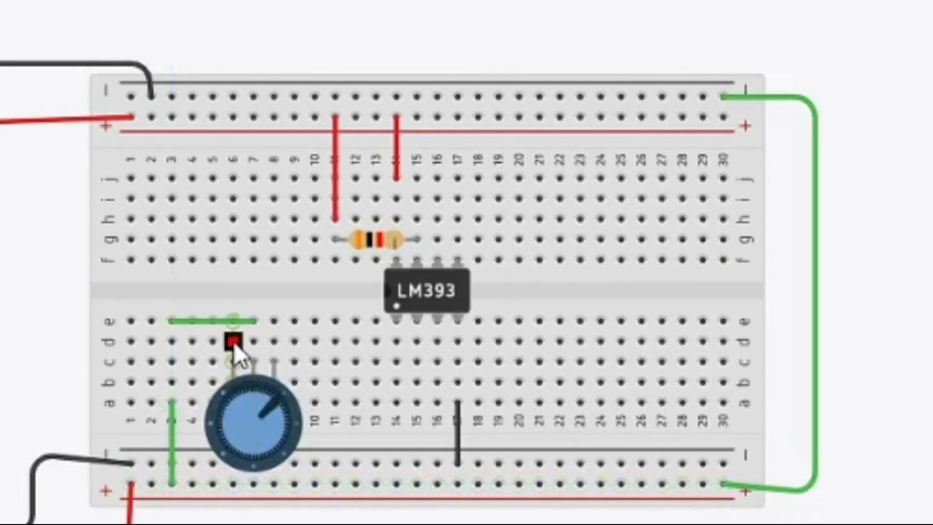
Wire potentiometer hole d6 to the upper positive rail in red, and d8 through d11 and a11 to the lower negative rail in black
left_click(234, 342)
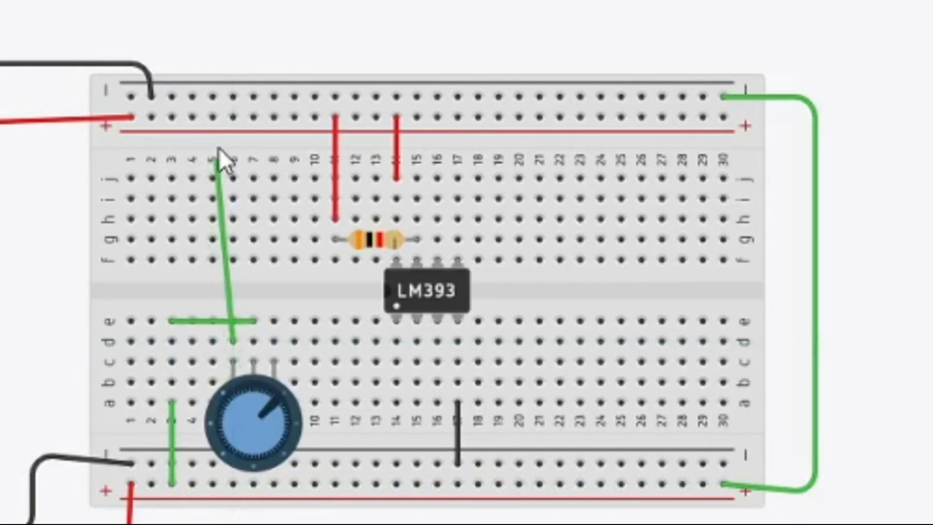
left_click(232, 118)
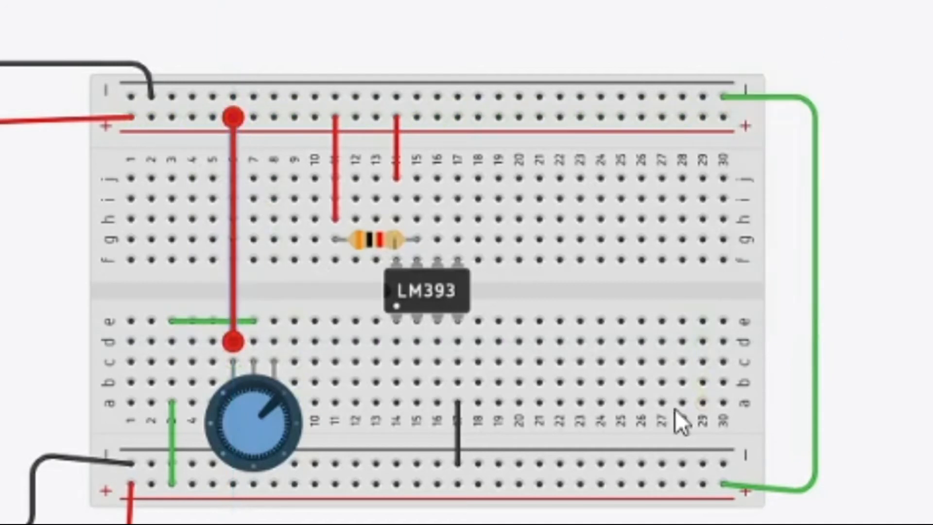
left_click(275, 342)
left_click(335, 342)
left_click(335, 403)
left_click(337, 464)
left_click(828, 1)
left_click(828, 2)
left_click(309, 342)
left_click(828, 1)
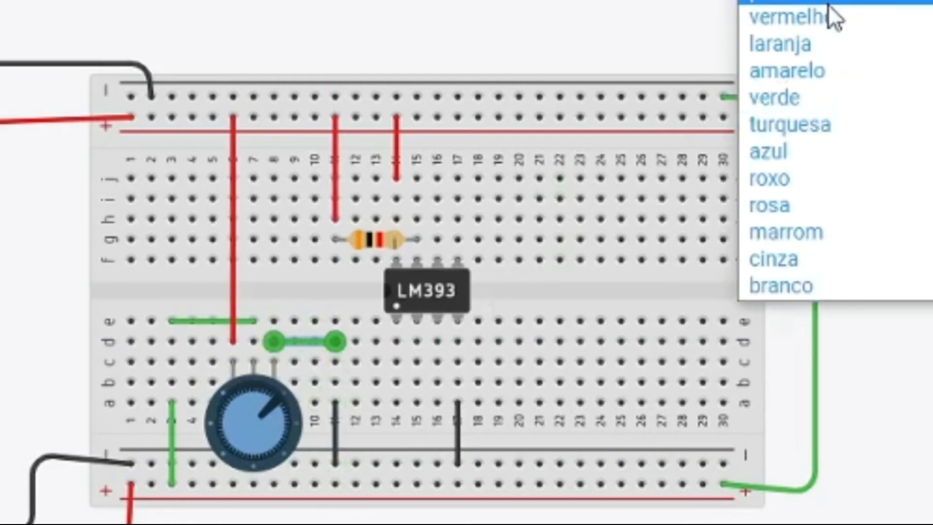
left_click(828, 1)
Delete the green wire from a3 to the lower positive rail and the green wire between e3 and e7
left_click(170, 429)
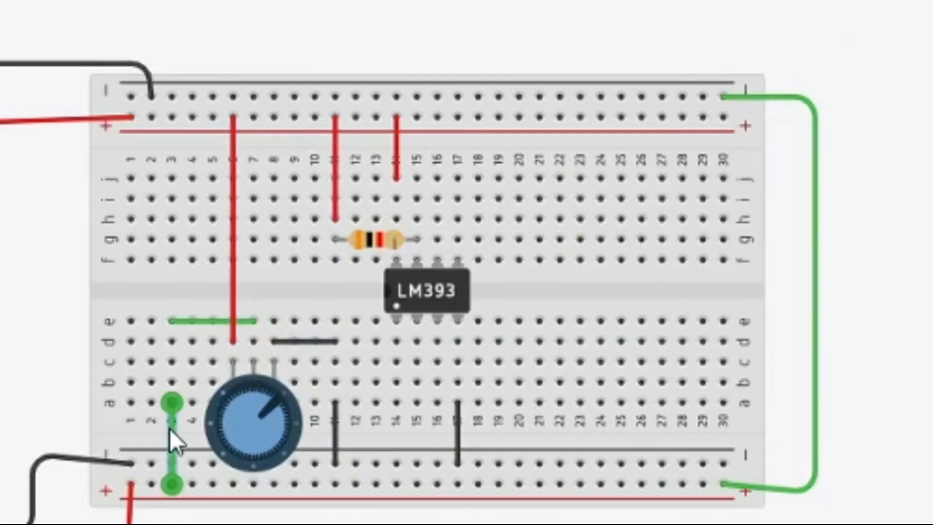
key("Delete")
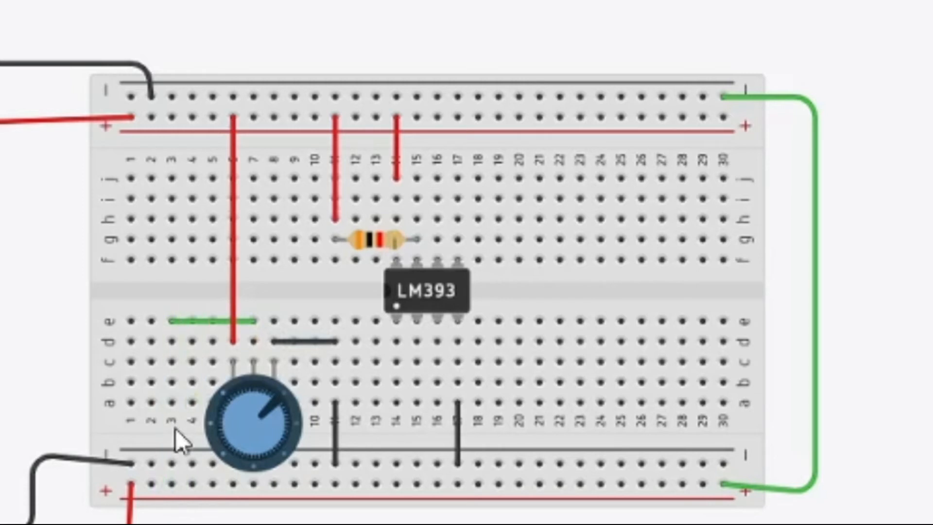
left_click(200, 321)
key("Delete")
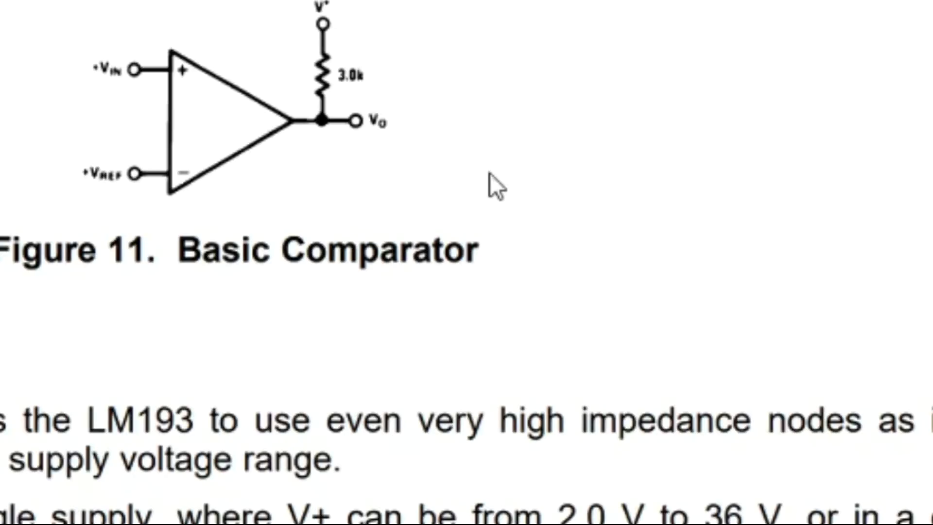
In the LM393-N datasheet, examine the specification tables and the package pinout diagrams
scroll(490, 173, "up", 20)
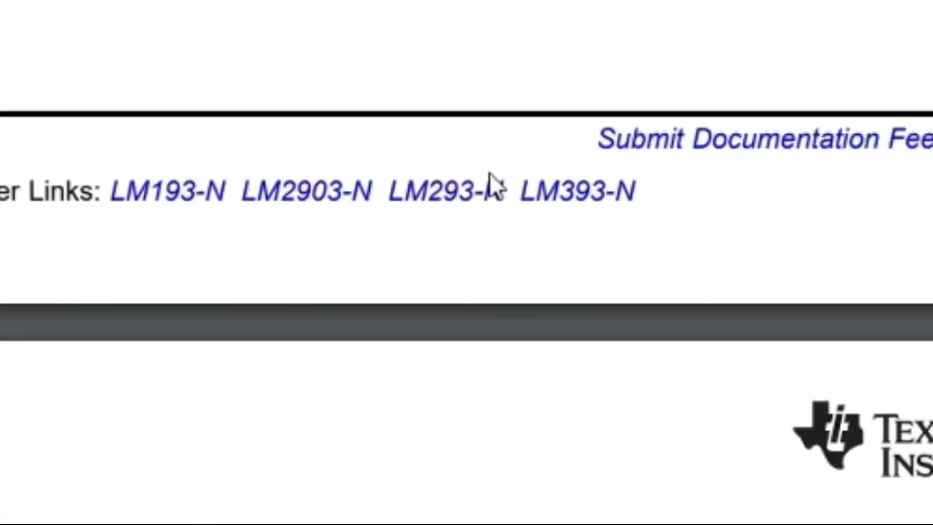
scroll(489, 173, "down", 7)
scroll(489, 173, "up", 20)
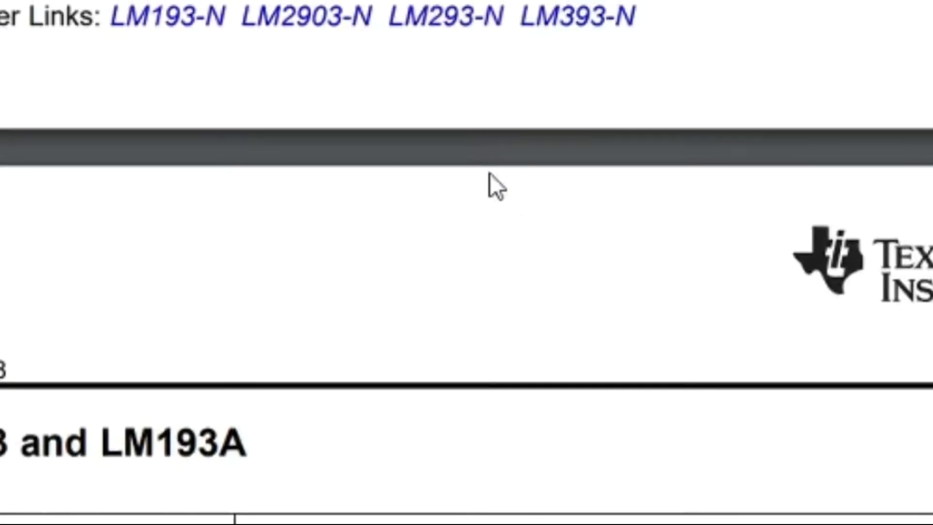
scroll(490, 173, "down", 15)
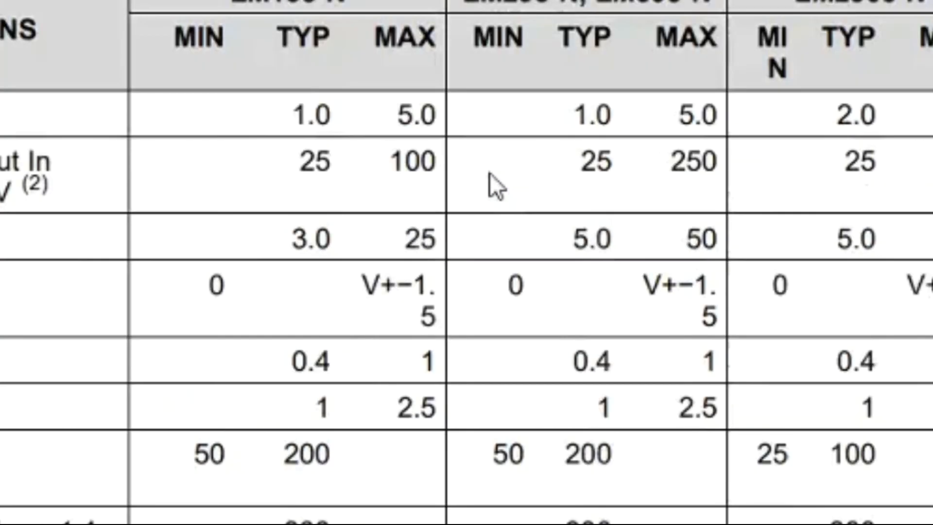
scroll(490, 174, "up", 20)
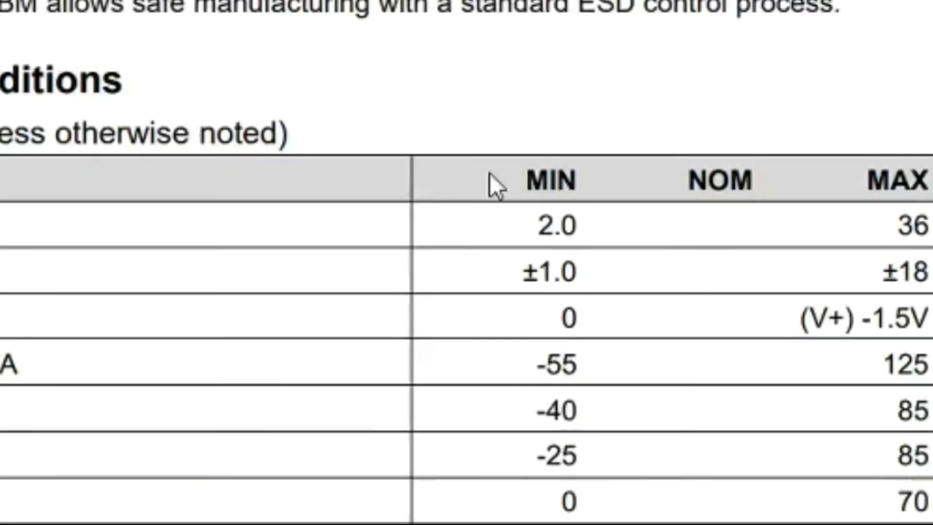
scroll(490, 173, "down", 20)
scroll(490, 173, "up", 15)
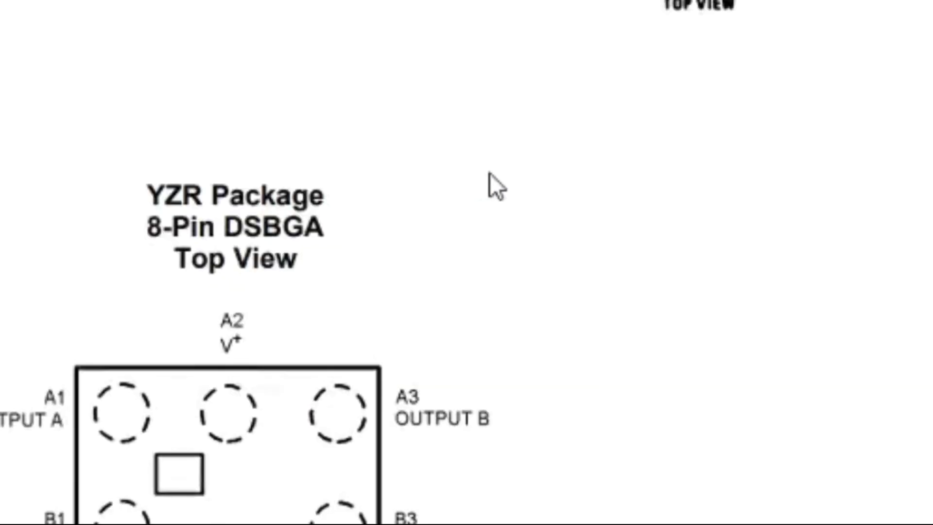
scroll(490, 172, "down", 5)
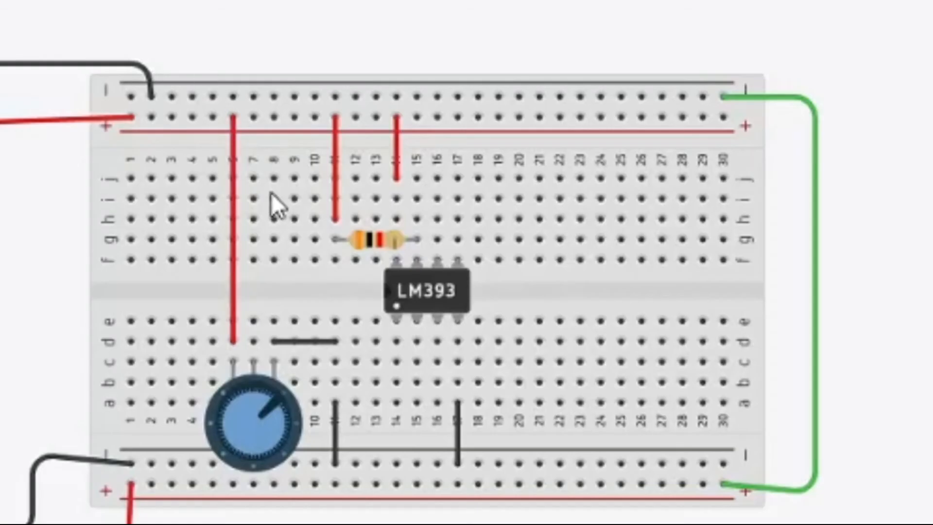
Connect the potentiometer's middle terminal to the LM393's column 16 with green wires from e7 to f7 and from i7 to i16
left_click(252, 322)
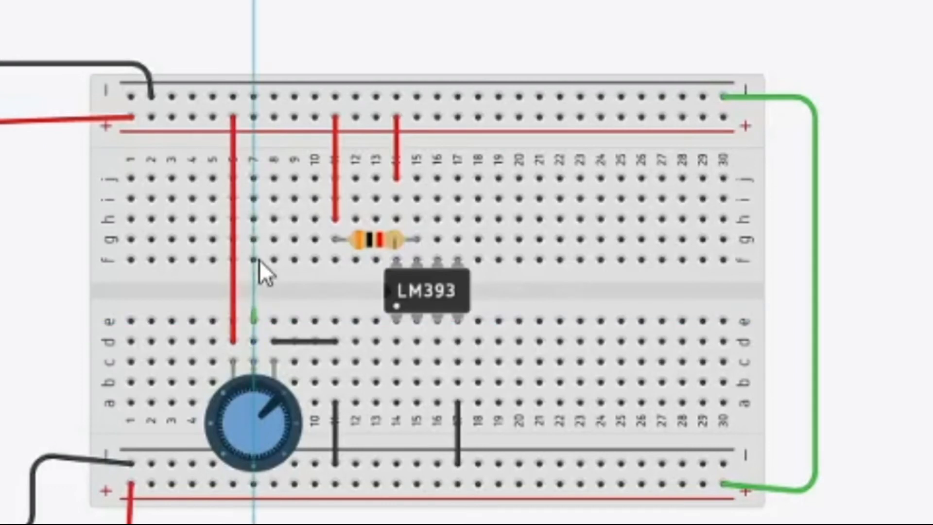
left_click(252, 260)
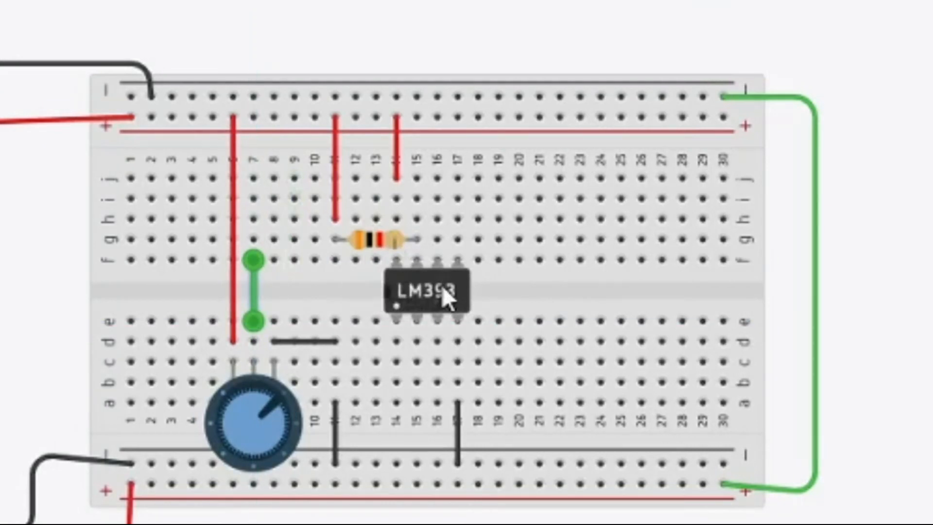
left_click(783, 6)
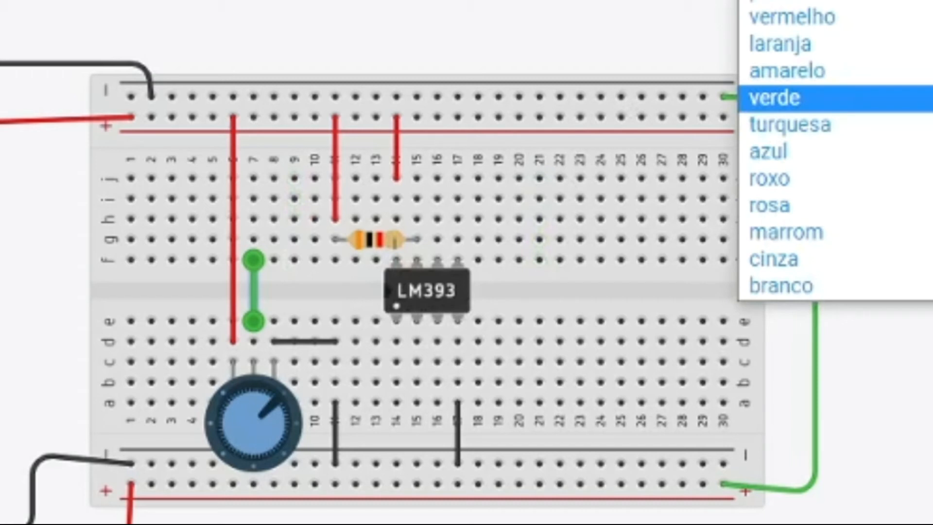
left_click(257, 196)
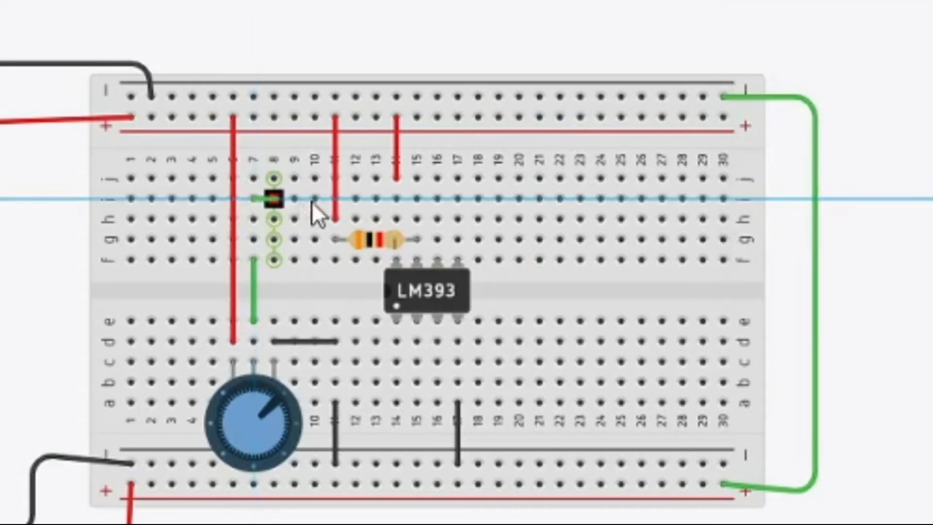
left_click(439, 198)
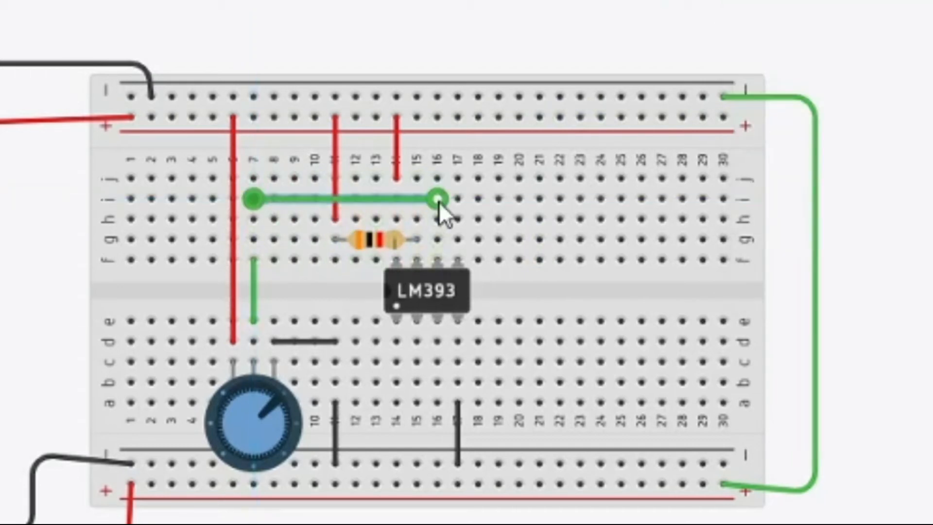
left_click(877, 376)
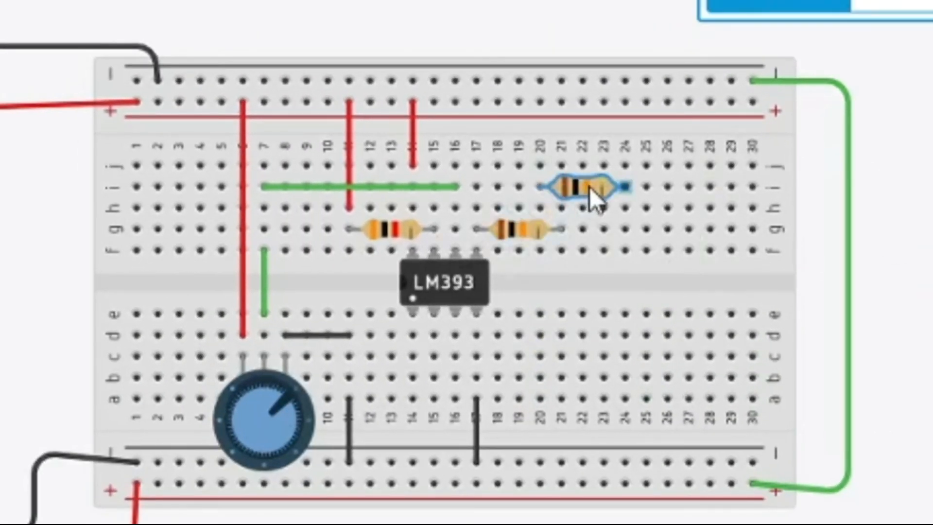
Move the two new resistors so one spans h23 to h27 and the other spans g19 to g23, sharing column 23
left_click_drag(590, 187, 614, 202)
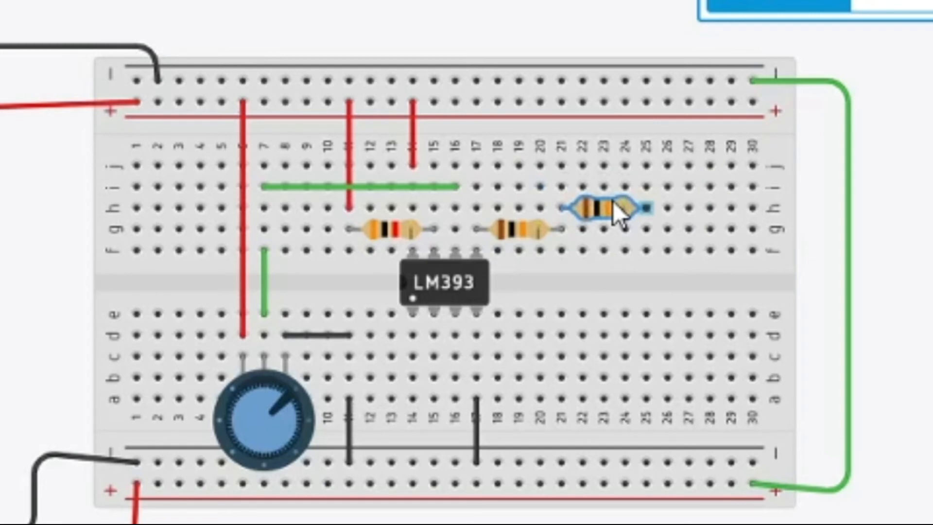
left_click_drag(614, 202, 639, 203)
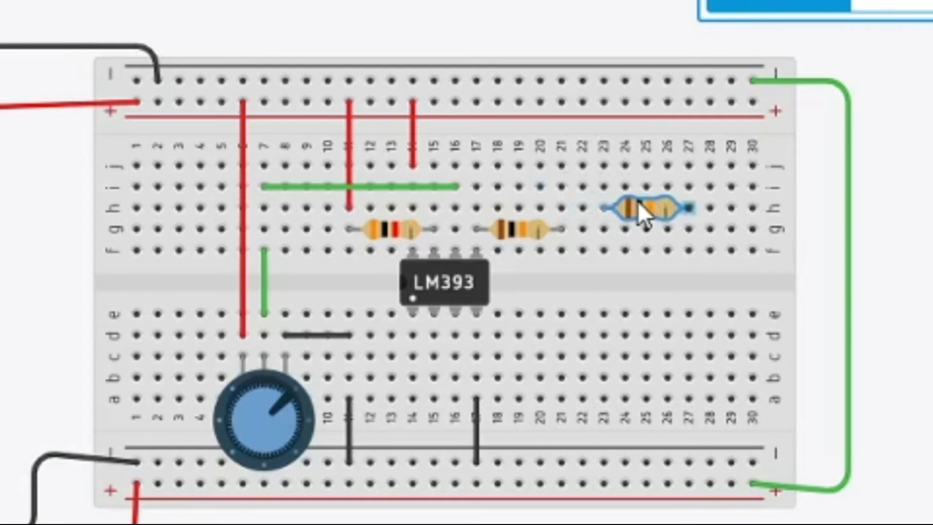
left_click(523, 232)
left_click_drag(532, 234, 559, 234)
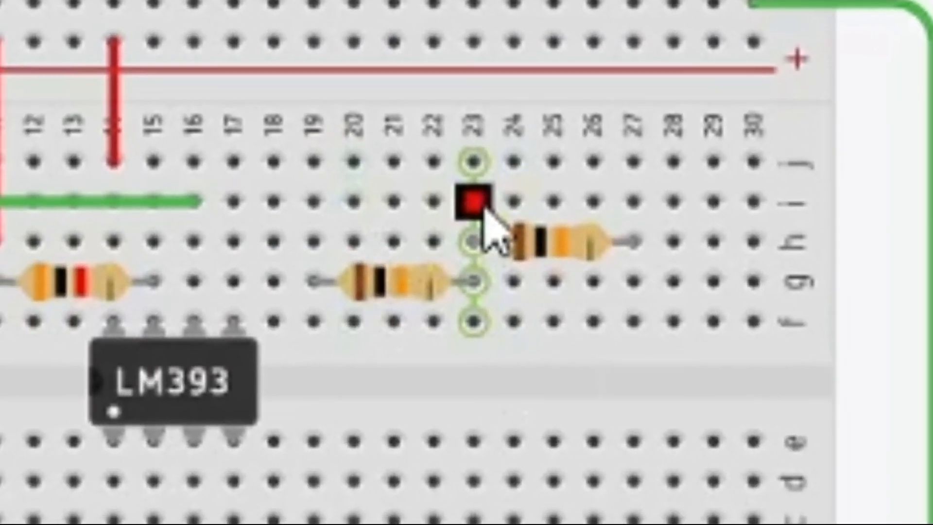
Wire the resistors' shared column at i23 to i17, and the LM393 output at h15 to h19, in green
left_click(481, 206)
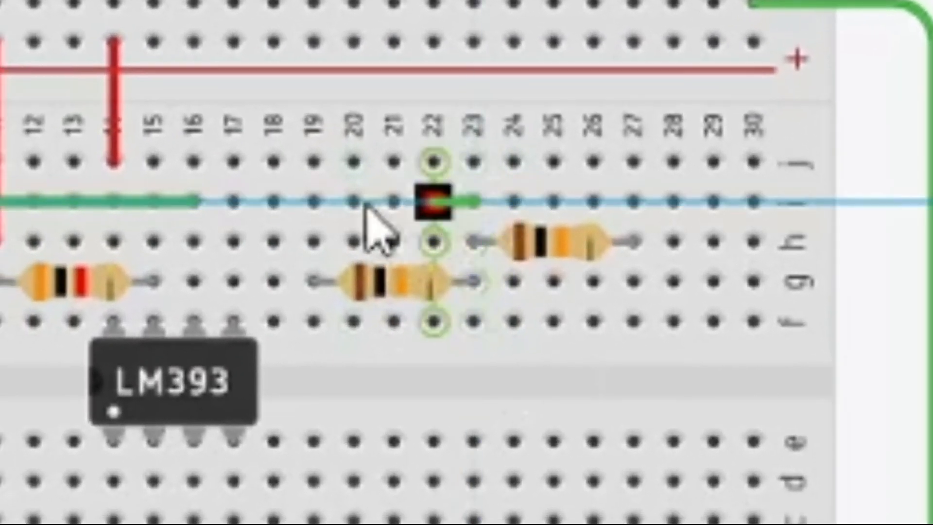
left_click(233, 202)
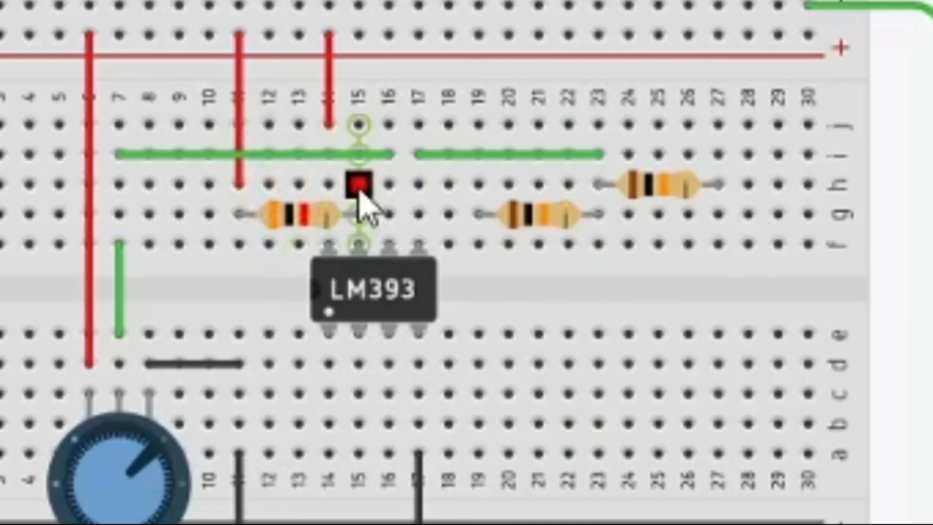
left_click(360, 184)
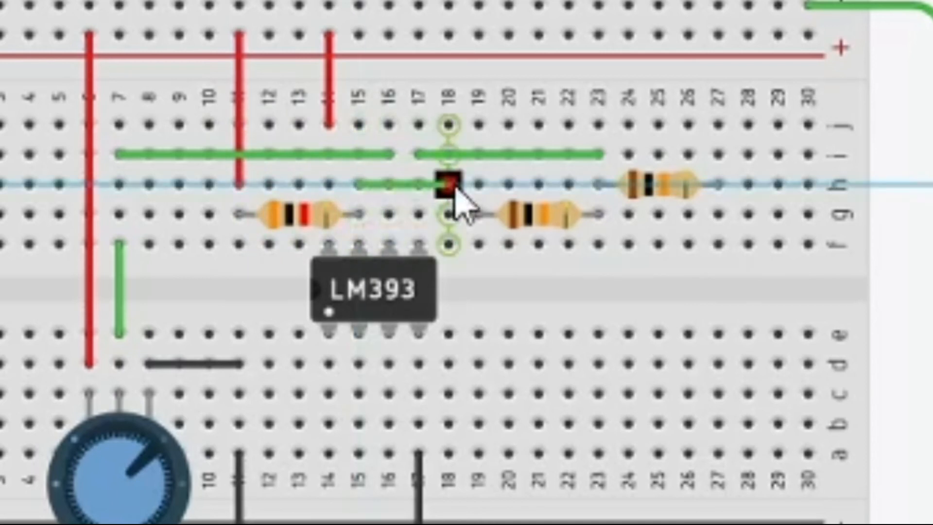
left_click(480, 184)
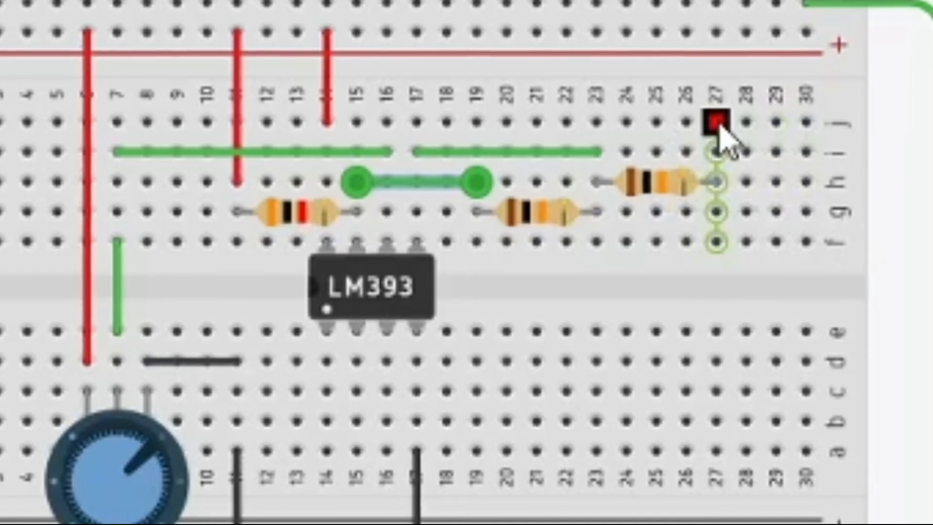
Wire the resistor end at j27 and the right multimeter's negative terminal to the breadboard's upper negative rail in green
left_click(718, 125)
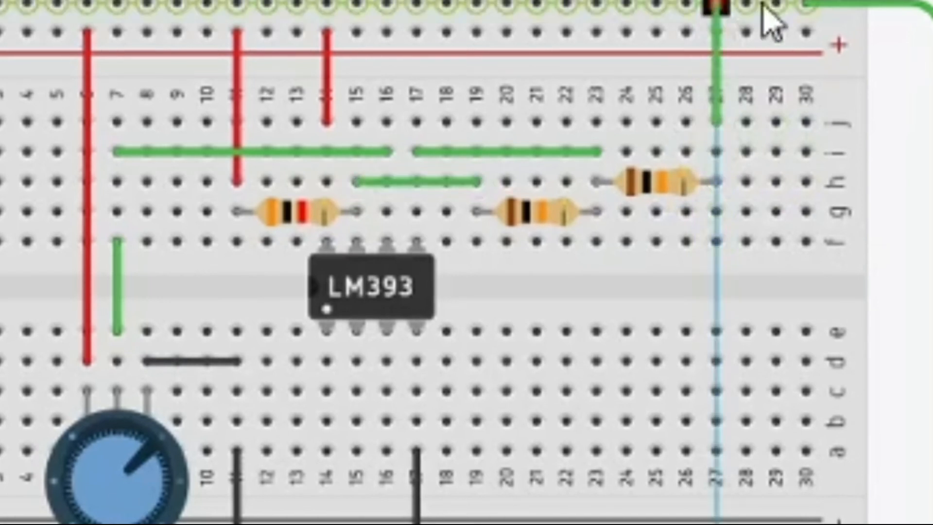
left_click(716, 5)
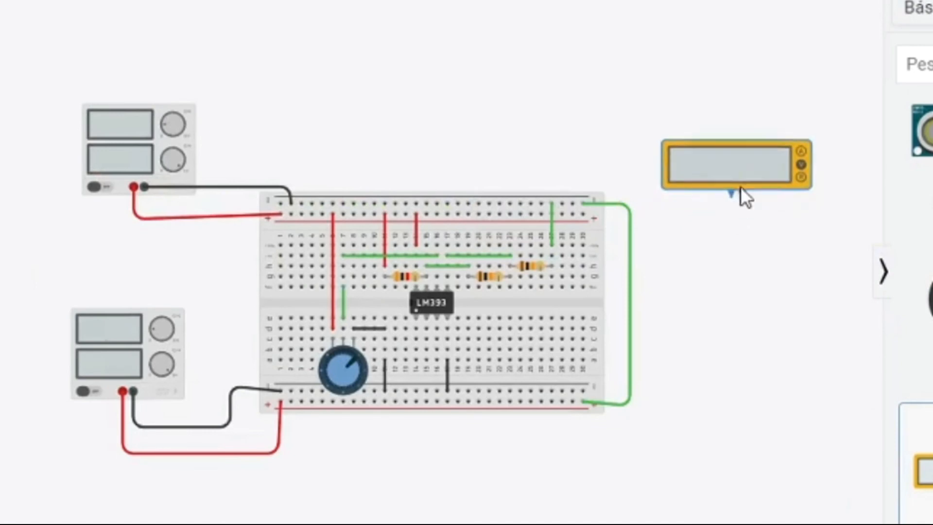
scroll(739, 195, "up", 2)
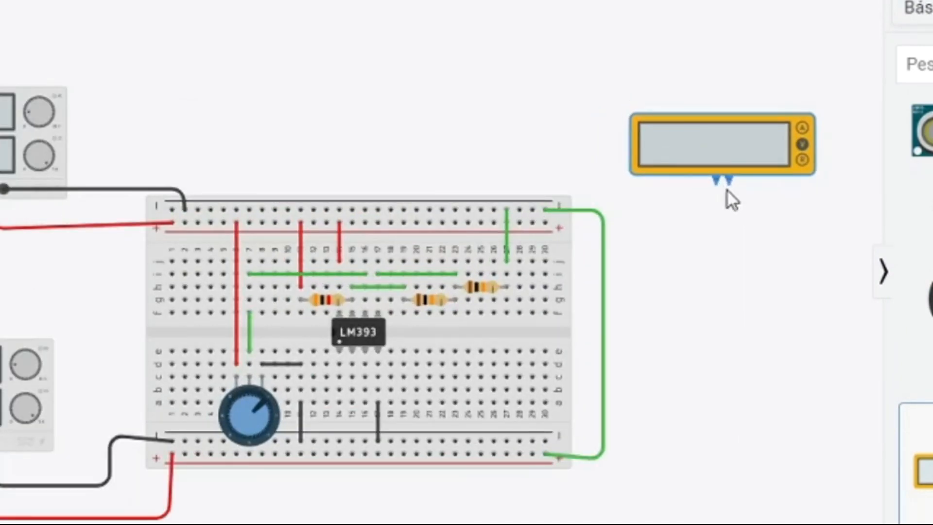
left_click(726, 188)
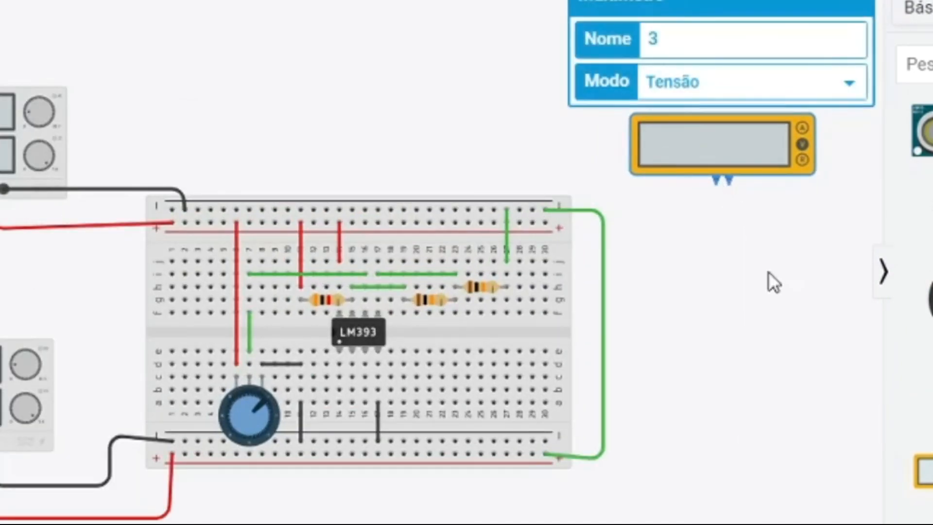
left_click(715, 185)
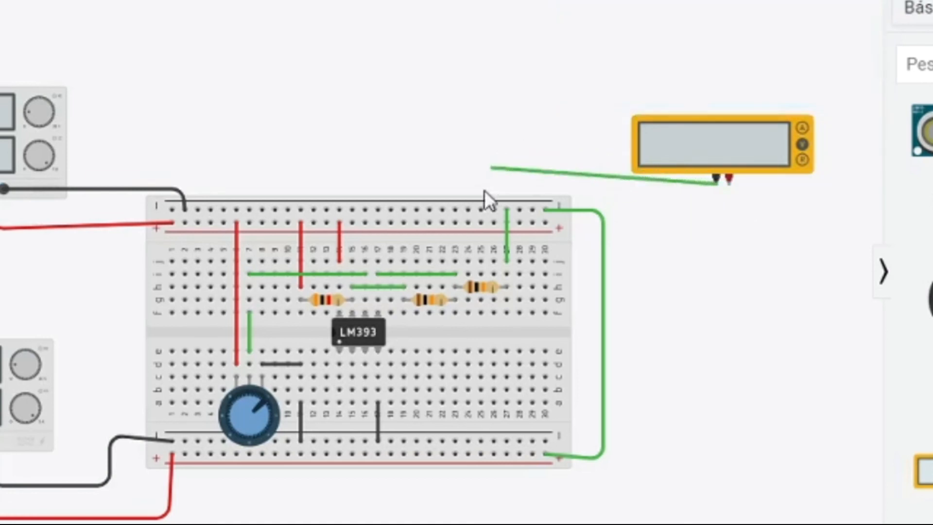
left_click(481, 209)
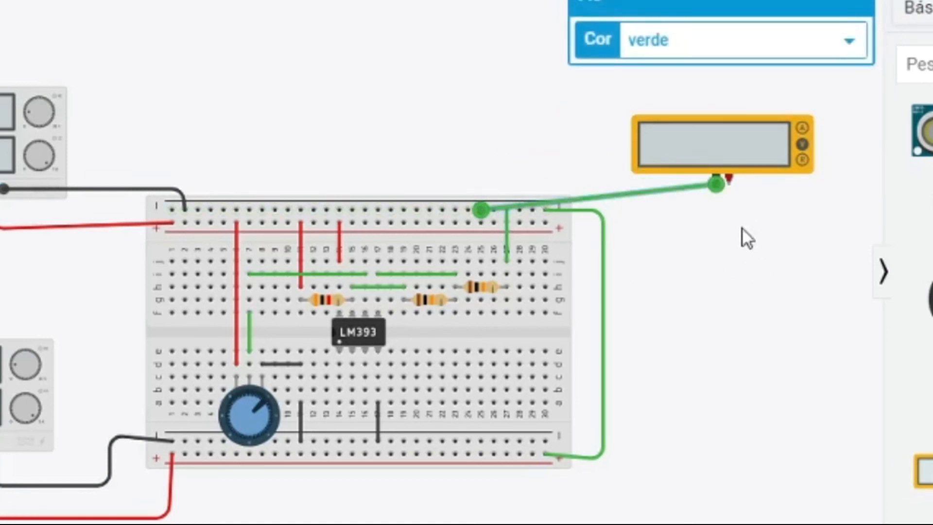
Route a green wire from the multimeter's positive terminal to f19, bending it around the breadboard's right side, and simulate the circuit
left_click(732, 187)
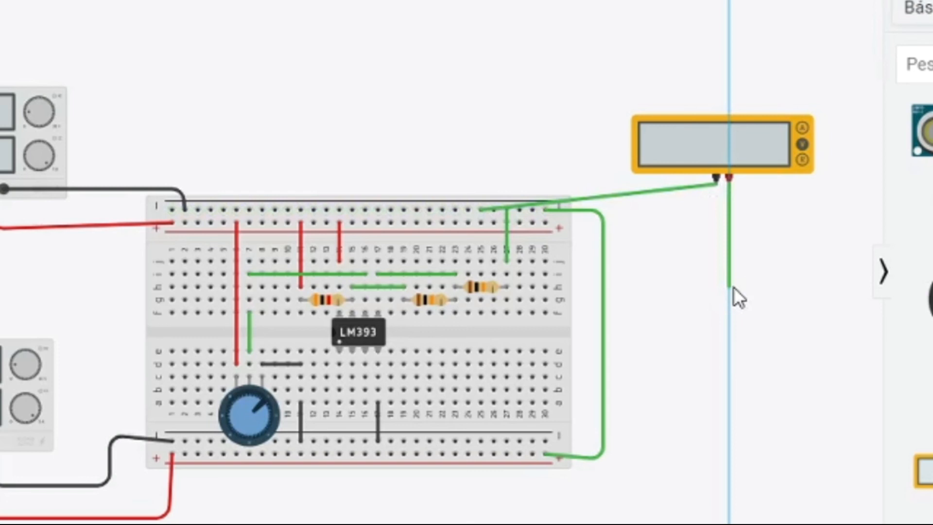
left_click(728, 319)
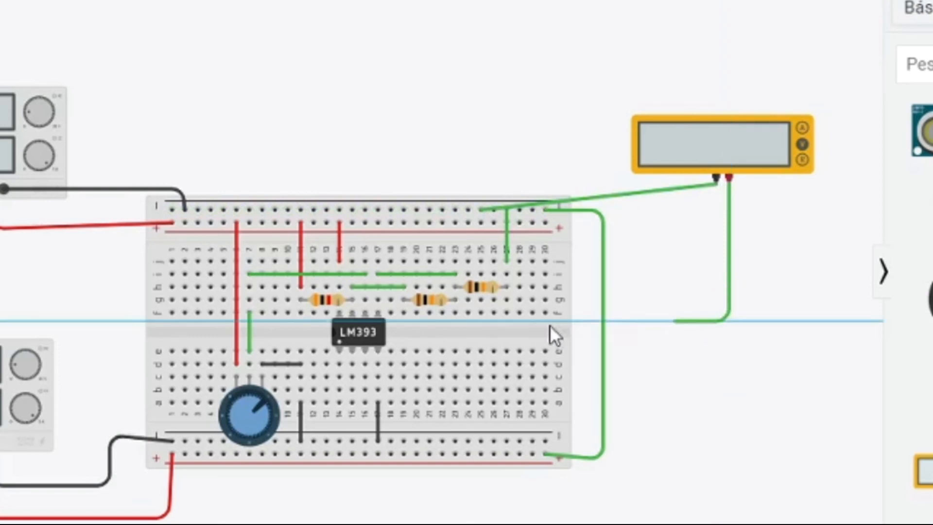
left_click(405, 311)
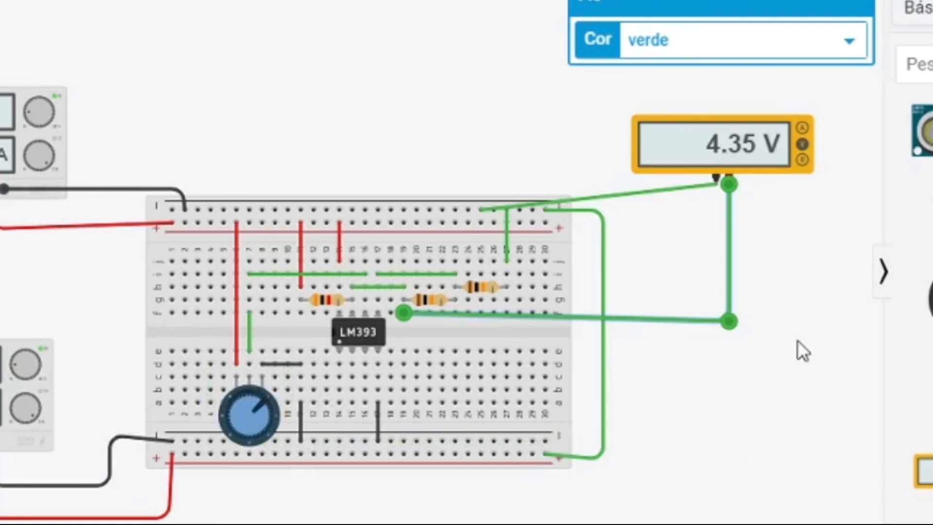
left_click(816, 312)
Place a second multimeter above the breadboard, wiring its negative terminal to the upper negative rail and its positive terminal to j16
left_click_drag(921, 470, 312, 67)
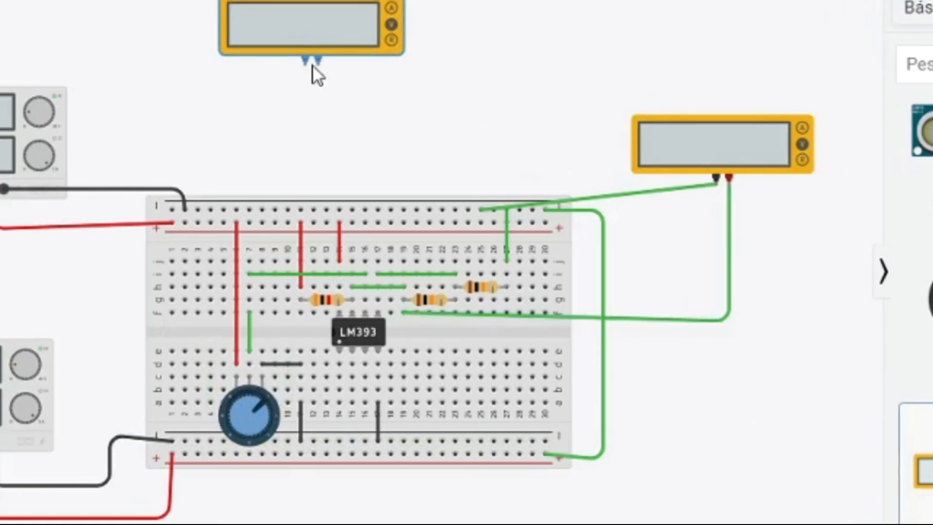
scroll(298, 3, "up", 2)
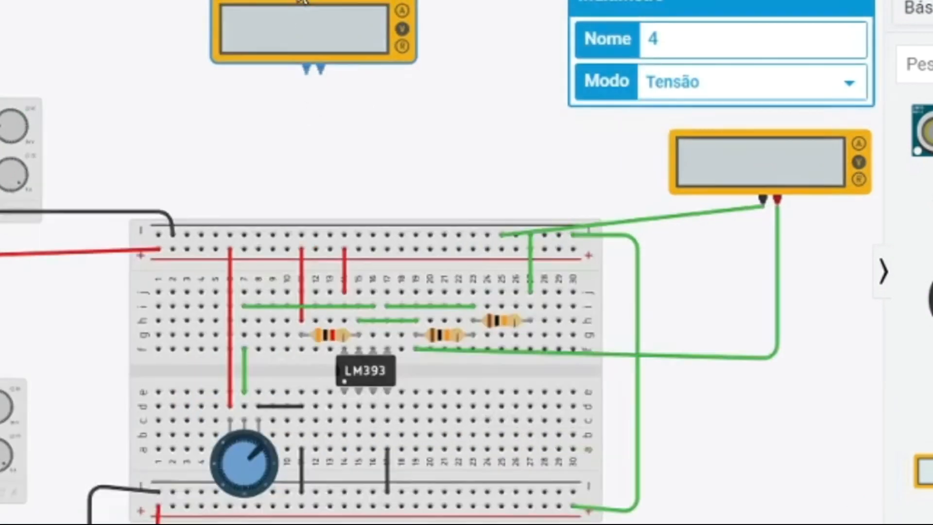
scroll(307, 4, "down", 1)
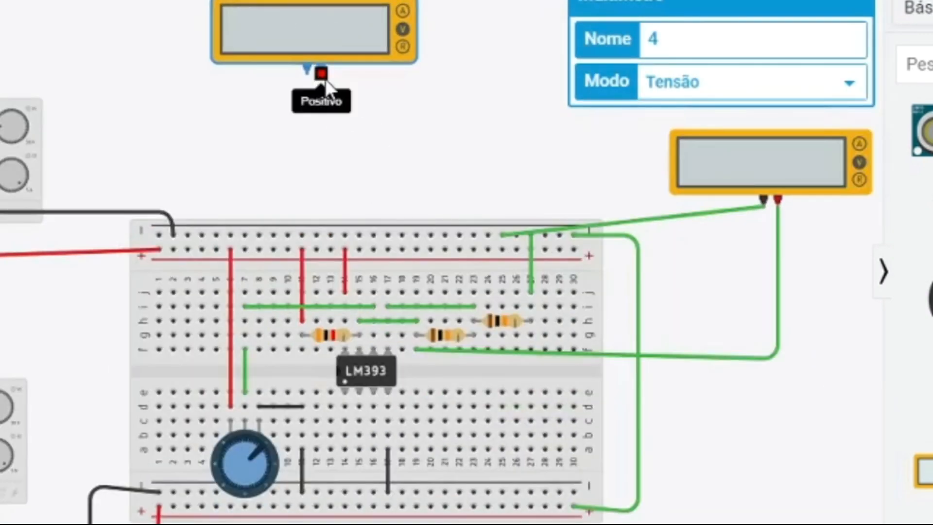
left_click(308, 76)
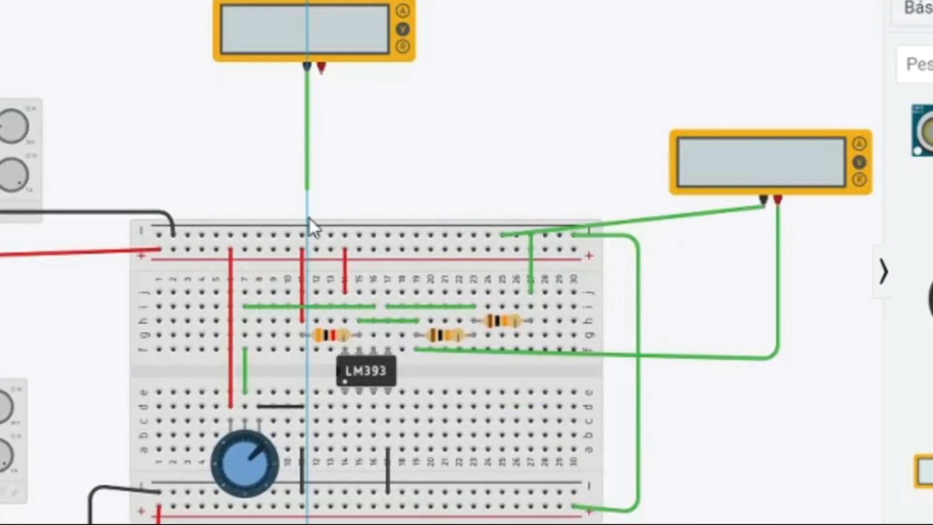
left_click(306, 237)
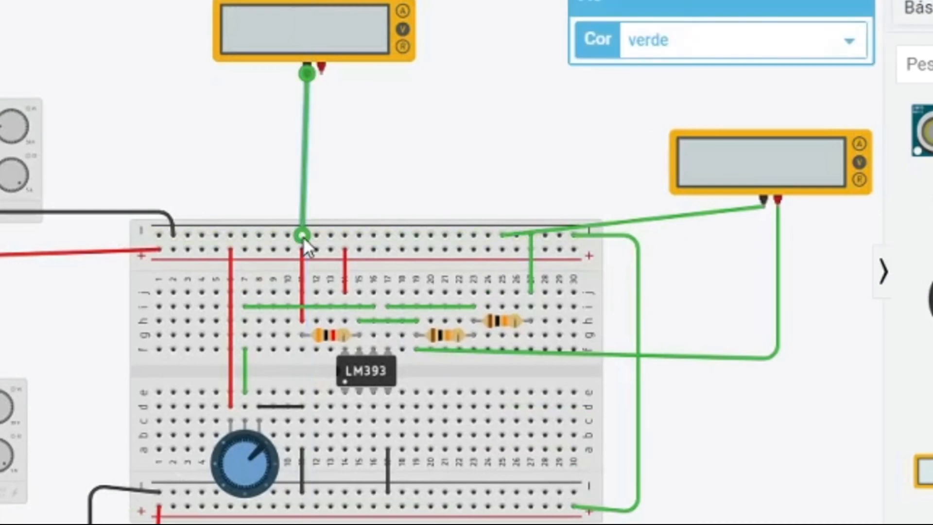
left_click(322, 75)
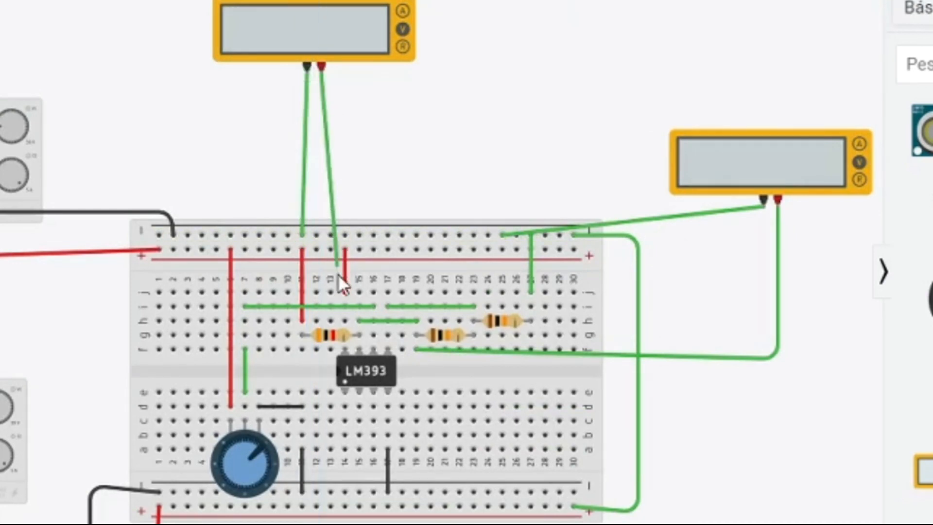
left_click(375, 293)
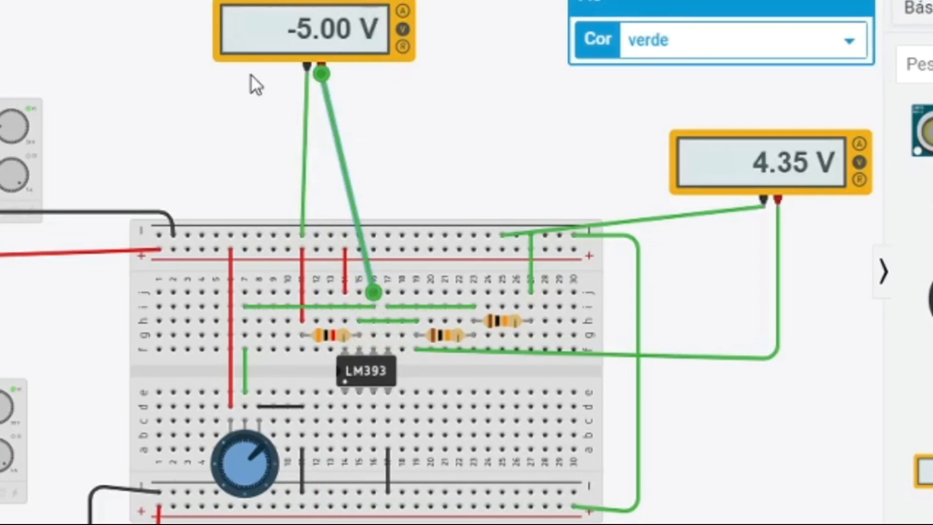
With the simulation running, turn the potentiometer back and forth to compare the input voltages at which the comparator output switches
left_click_drag(257, 452, 228, 484)
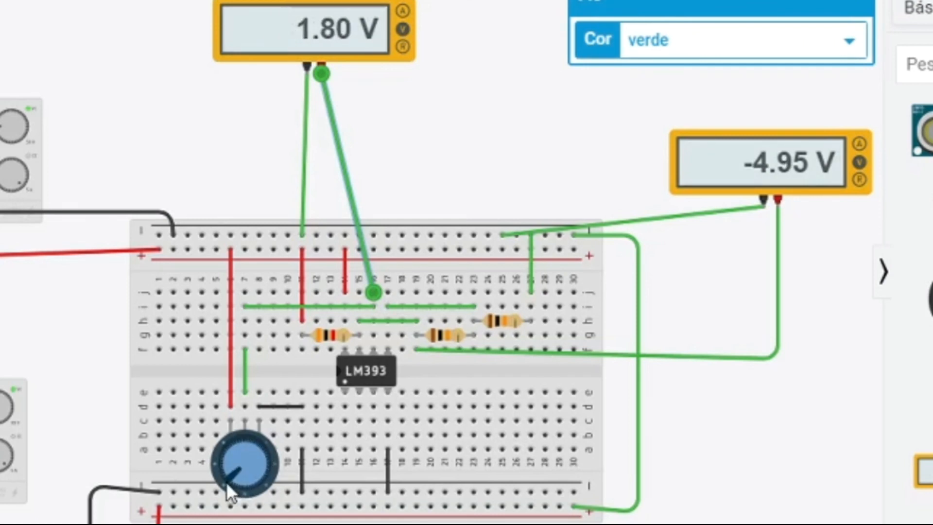
left_click_drag(226, 479, 261, 477)
left_click_drag(260, 477, 264, 468)
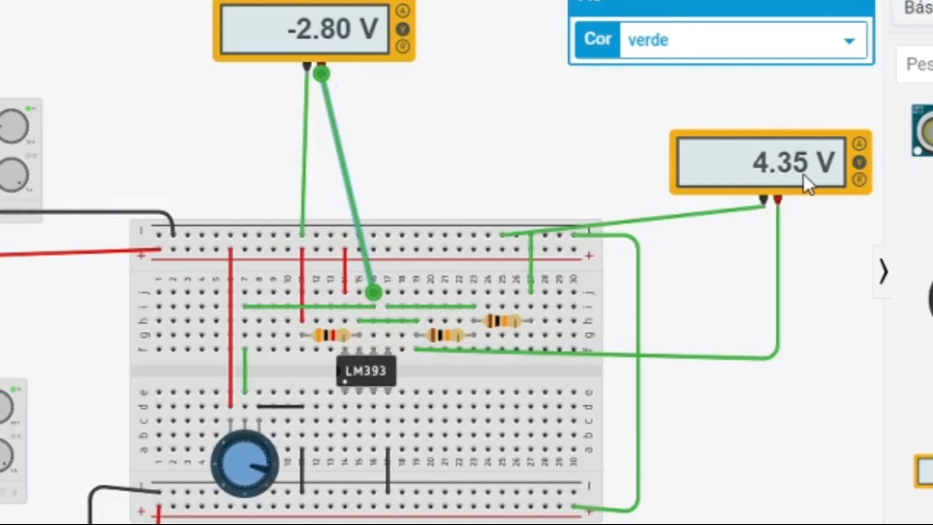
left_click_drag(269, 466, 225, 474)
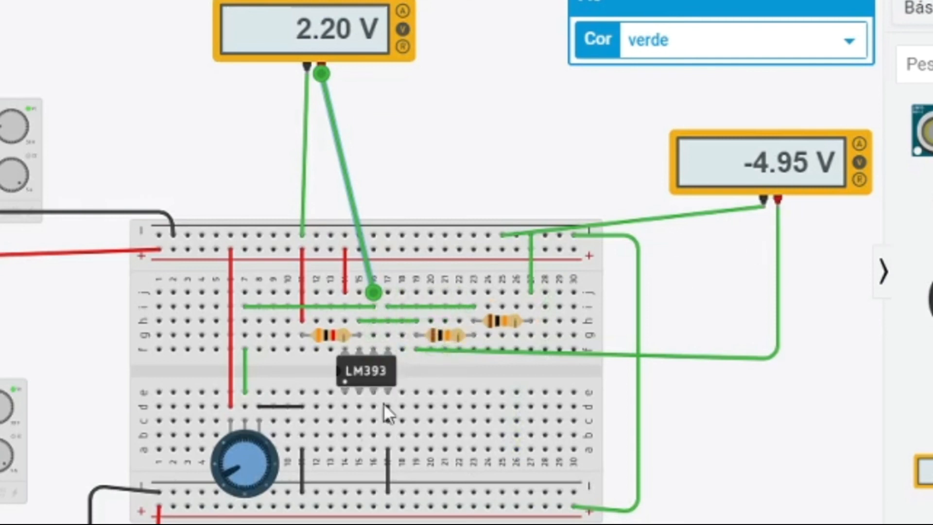
left_click_drag(226, 472, 261, 475)
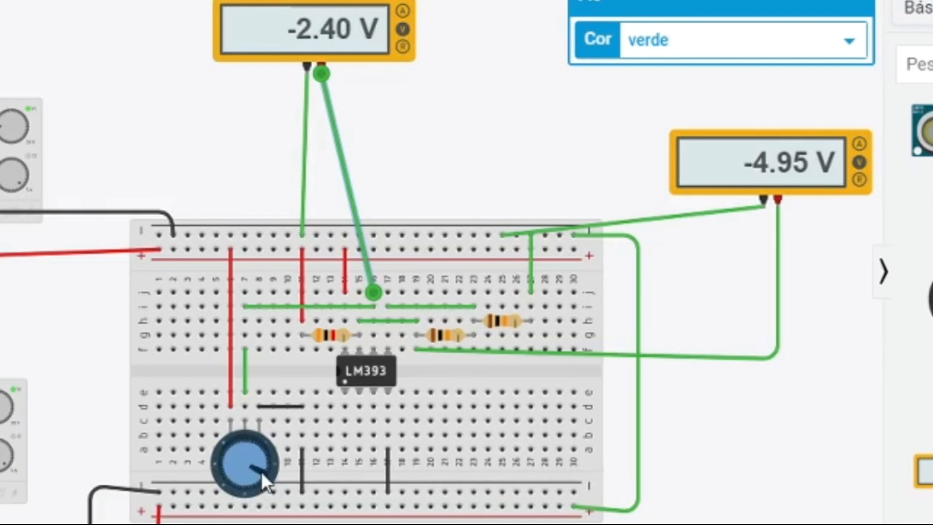
left_click_drag(262, 468, 228, 488)
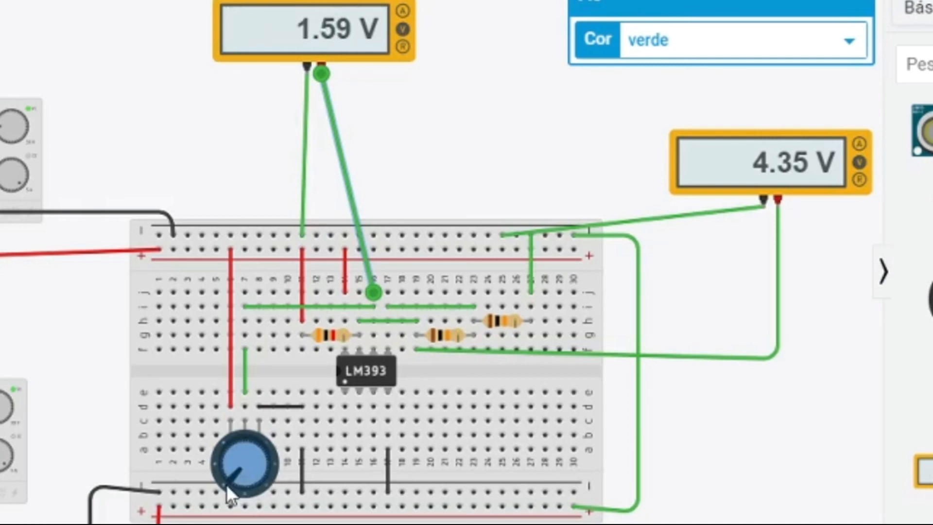